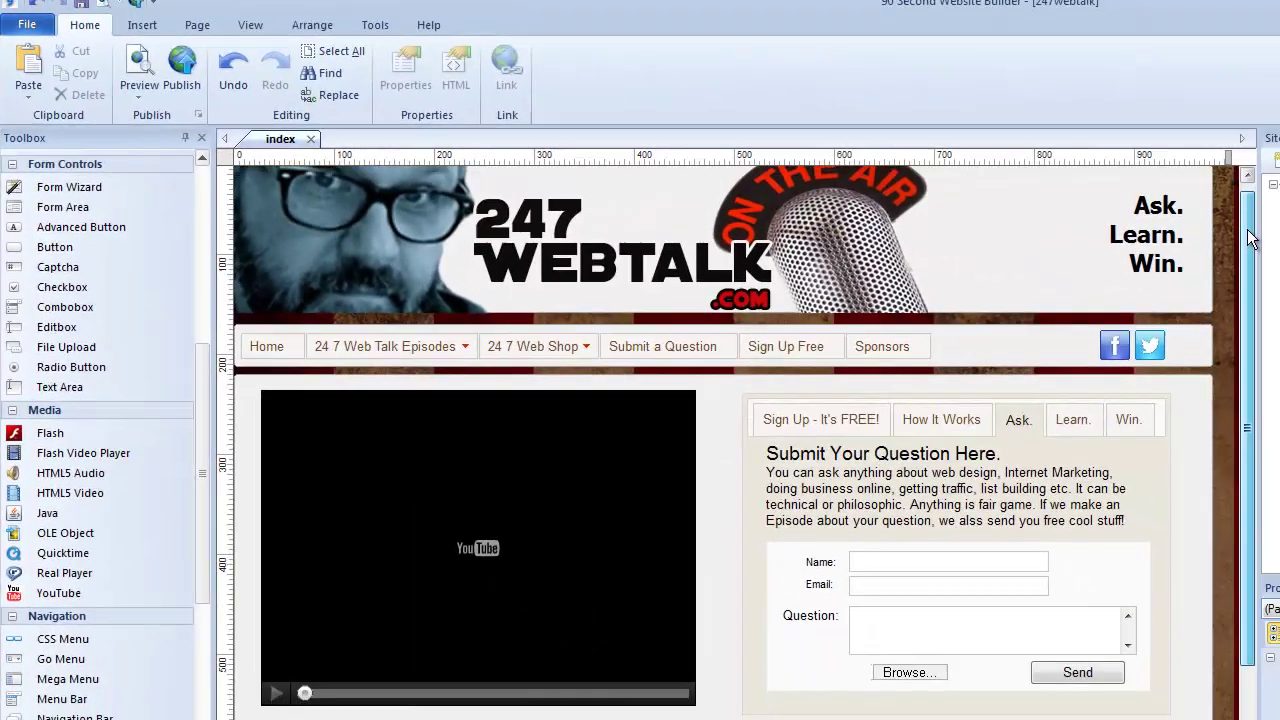
Place a Form Wizard form about 330 by 260 pixels below the Featured 24 7 WebTalk Episodes heading, creating it from a template.
left_click_drag(1250, 238, 1194, 523)
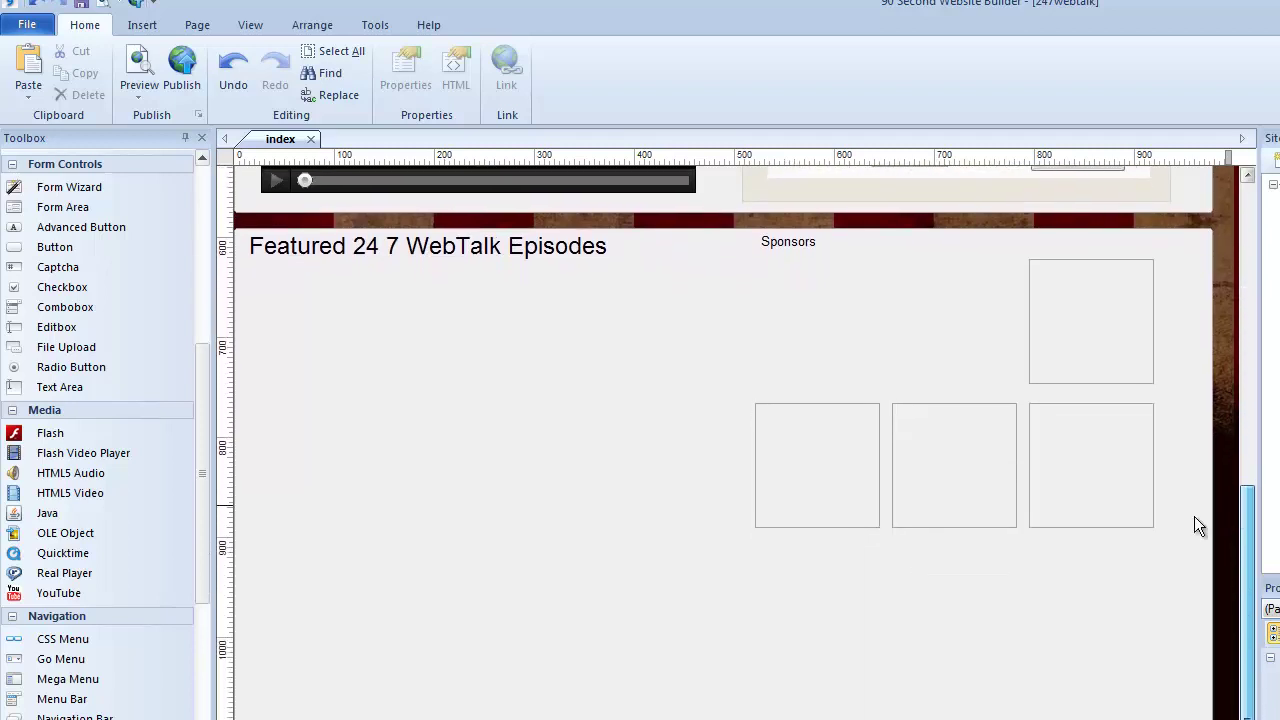
left_click(69, 187)
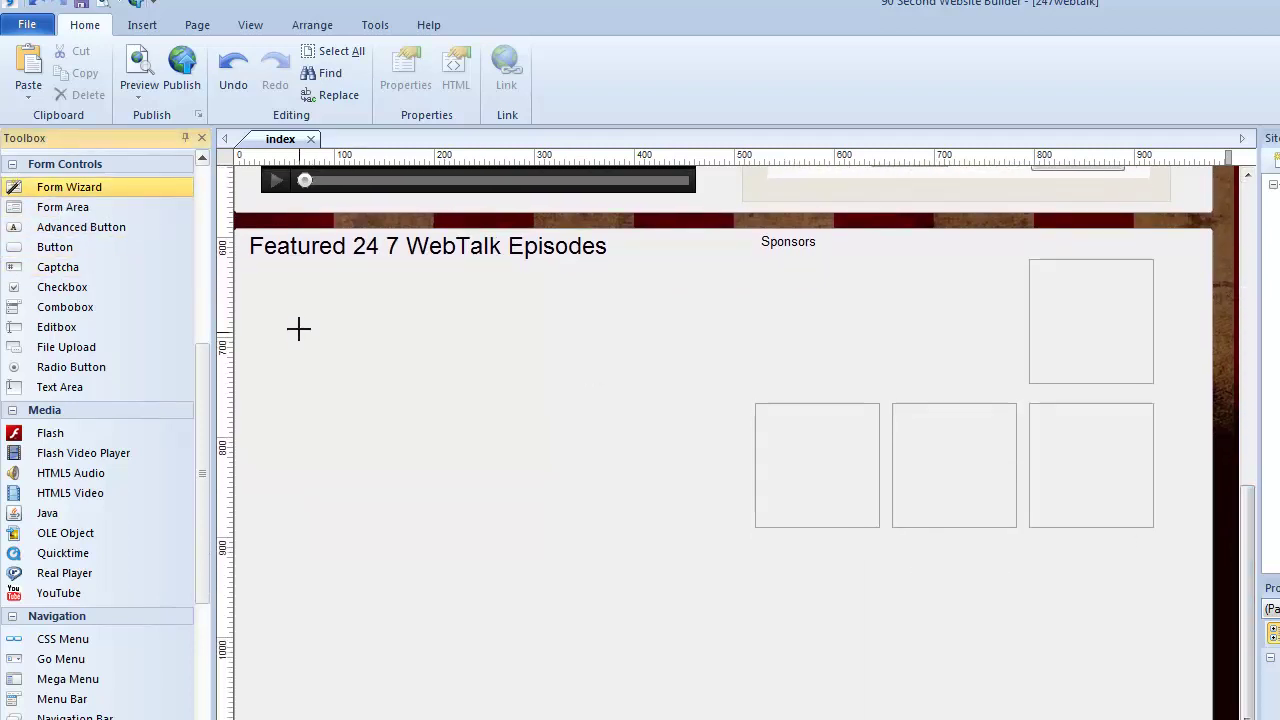
left_click_drag(299, 311, 630, 573)
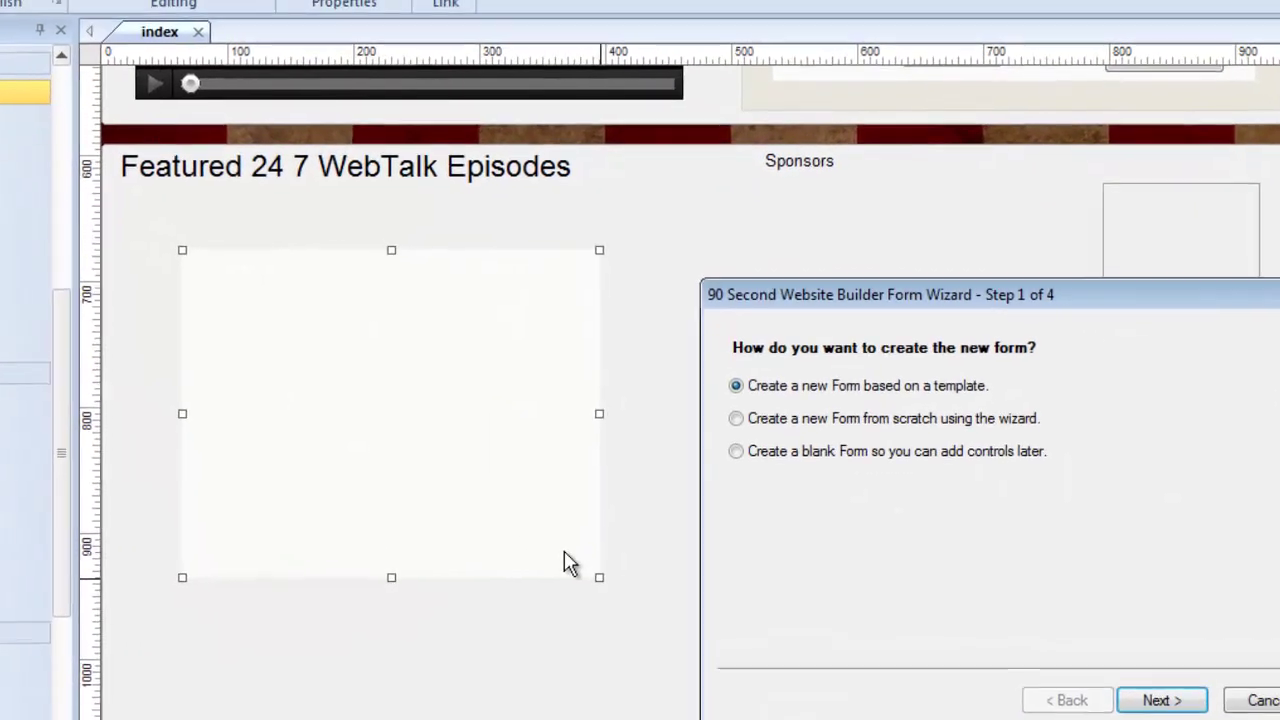
left_click_drag(938, 244, 634, 120)
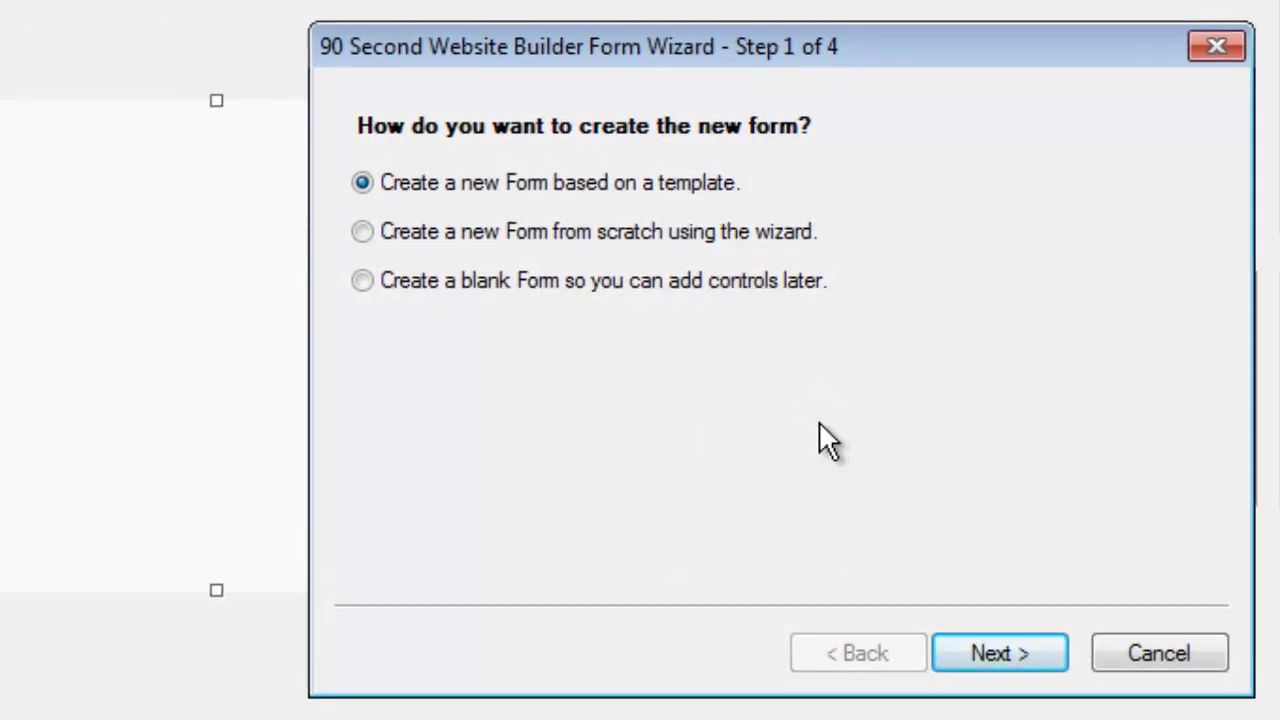
left_click(1000, 660)
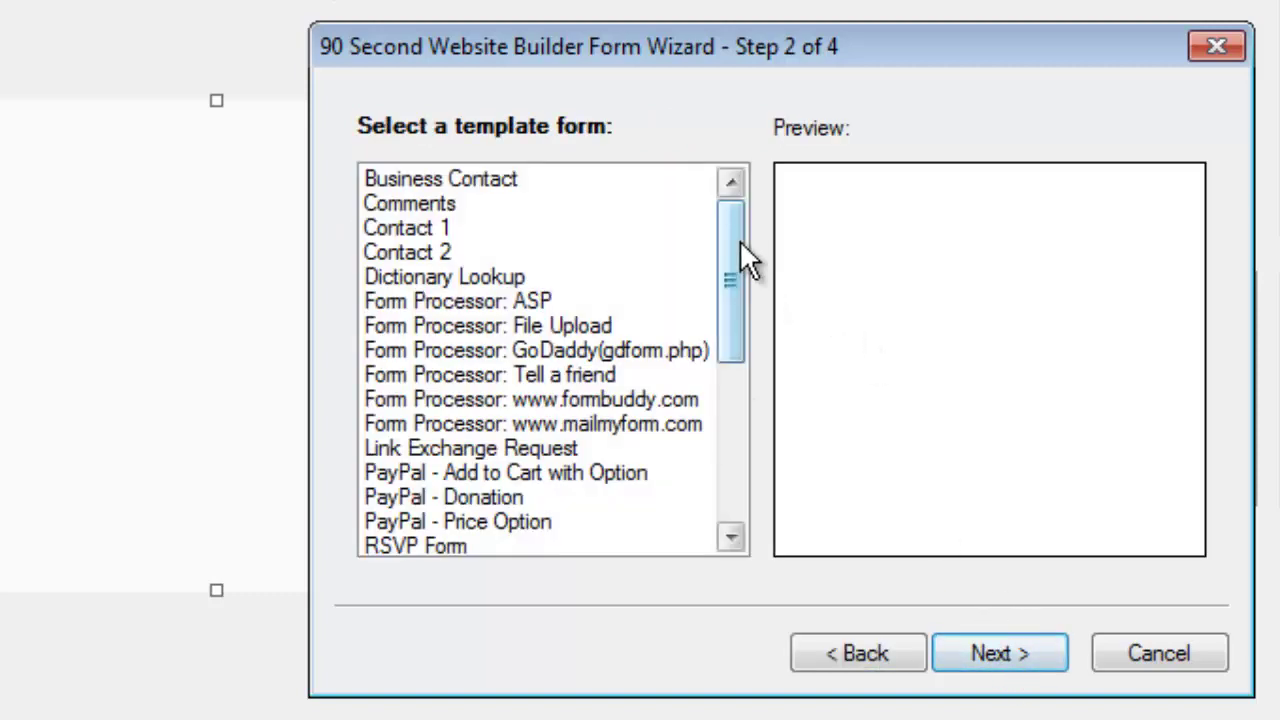
Examine the previews of the available form templates, including the contact, comments, form processor and search forms.
left_click_drag(733, 250, 724, 203)
left_click(472, 180)
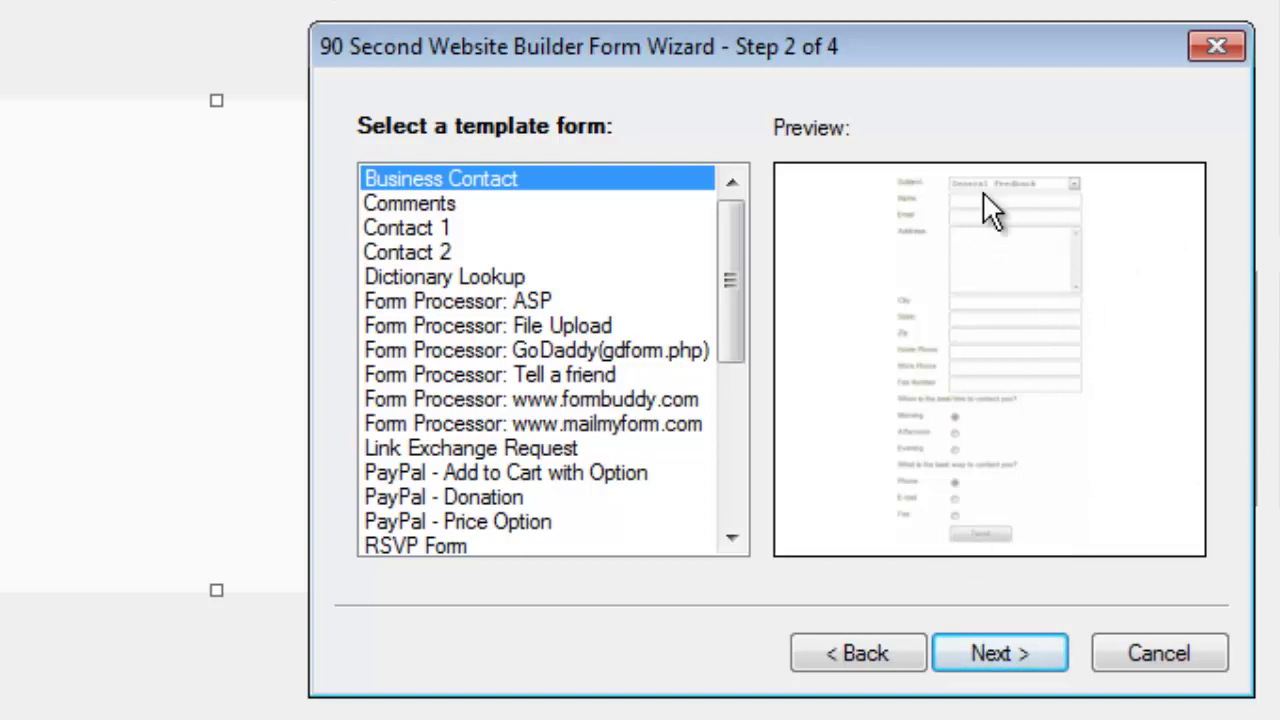
left_click(420, 205)
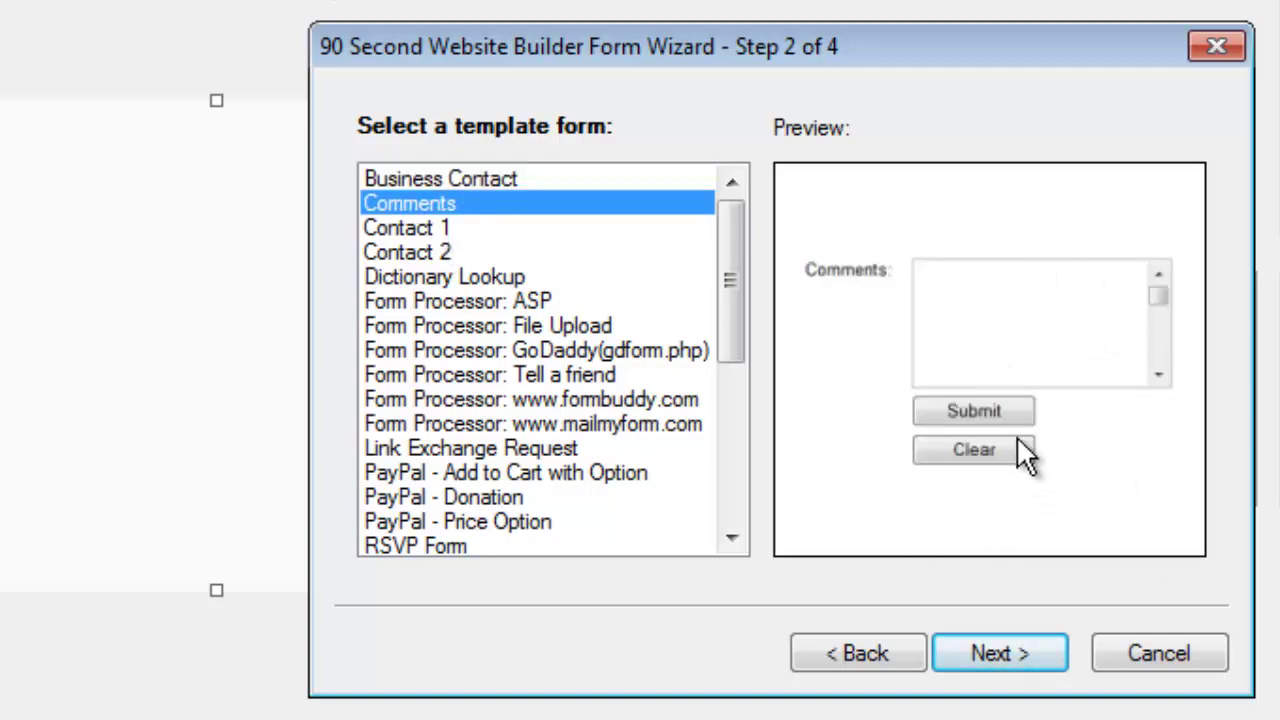
left_click(425, 228)
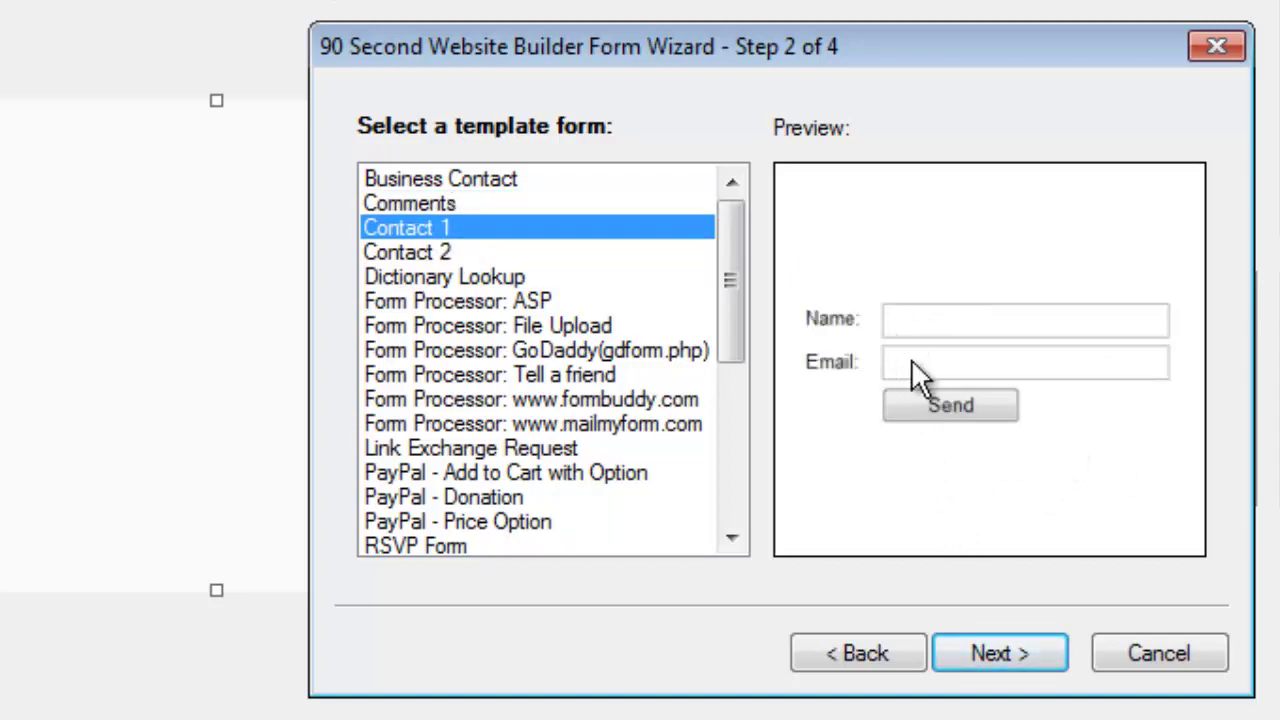
left_click(487, 253)
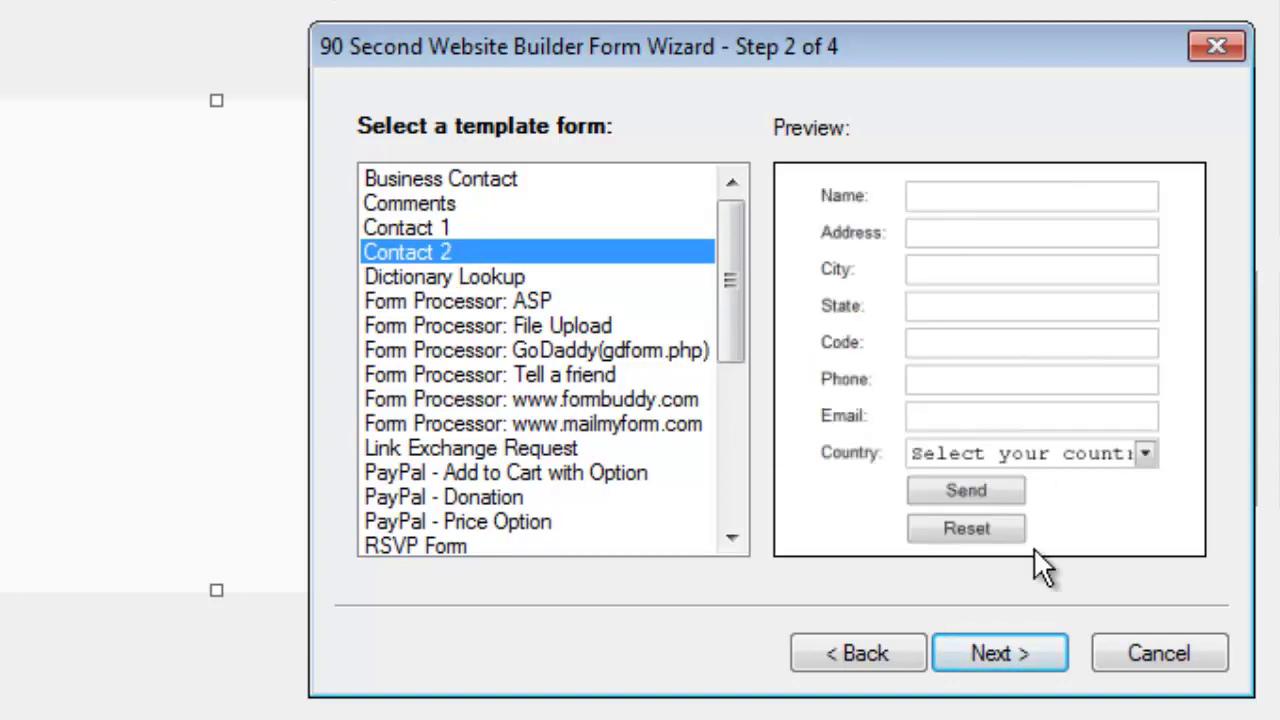
left_click(517, 274)
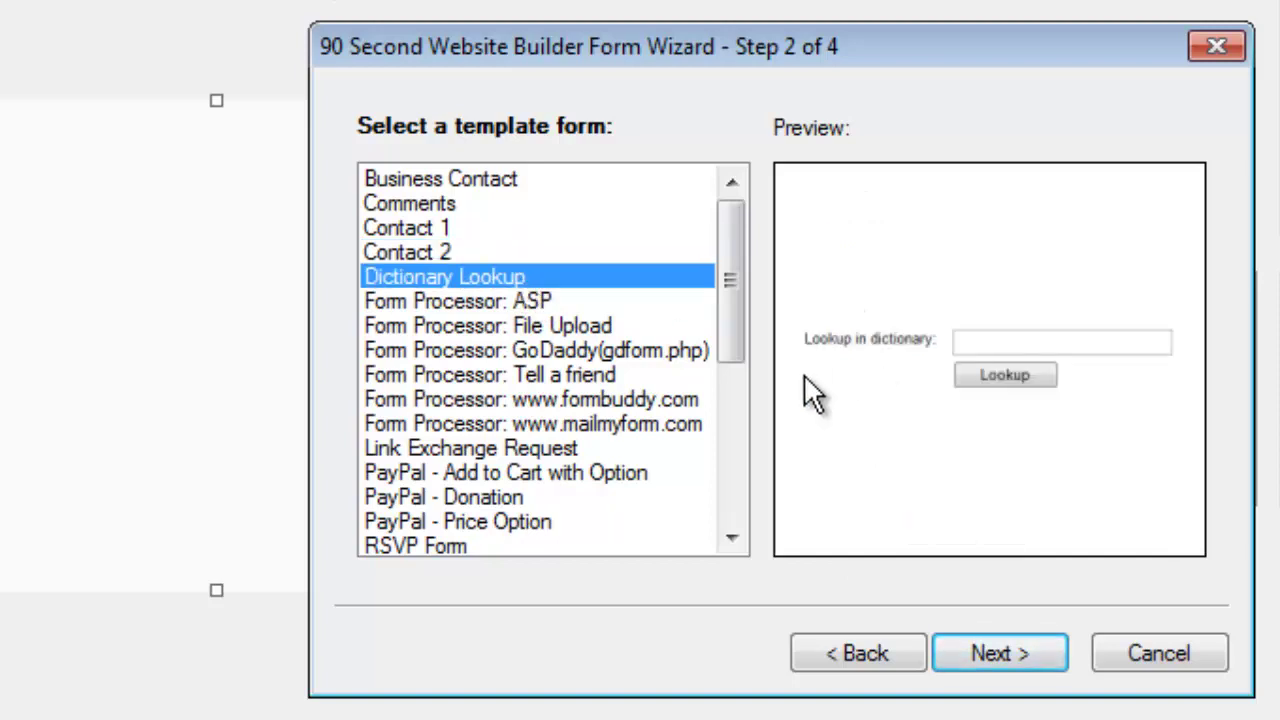
left_click(517, 300)
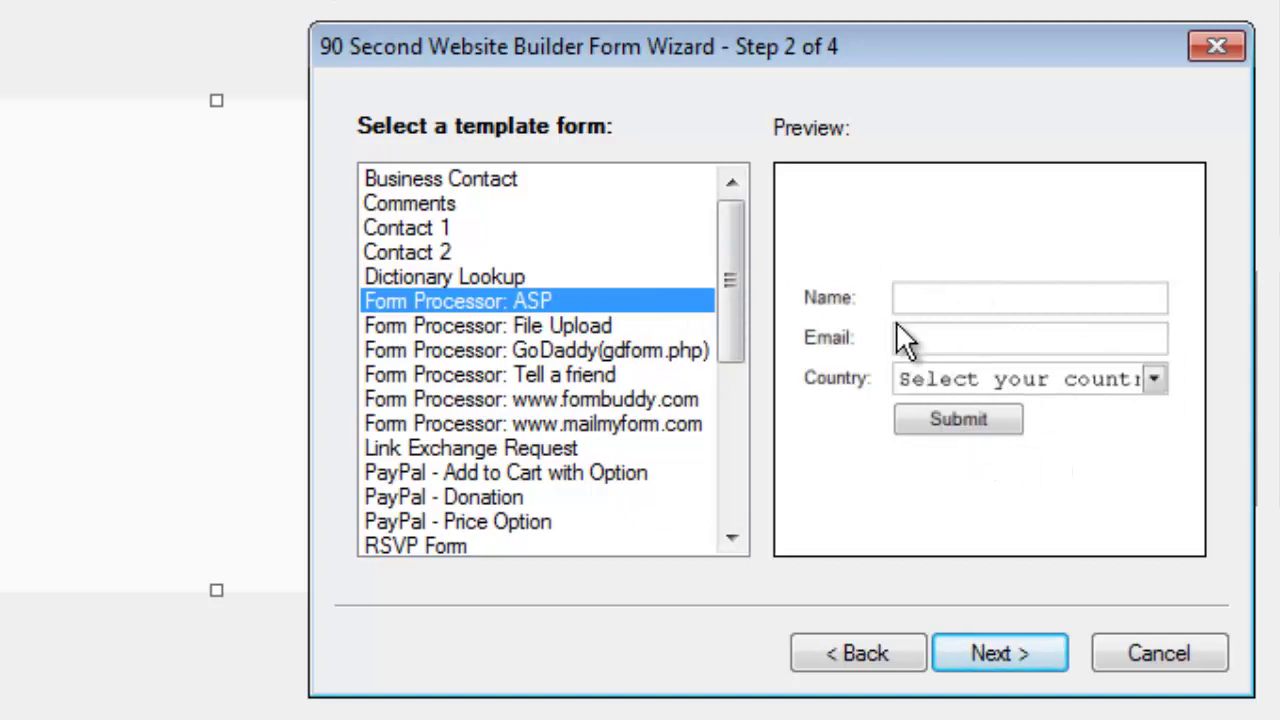
left_click(580, 330)
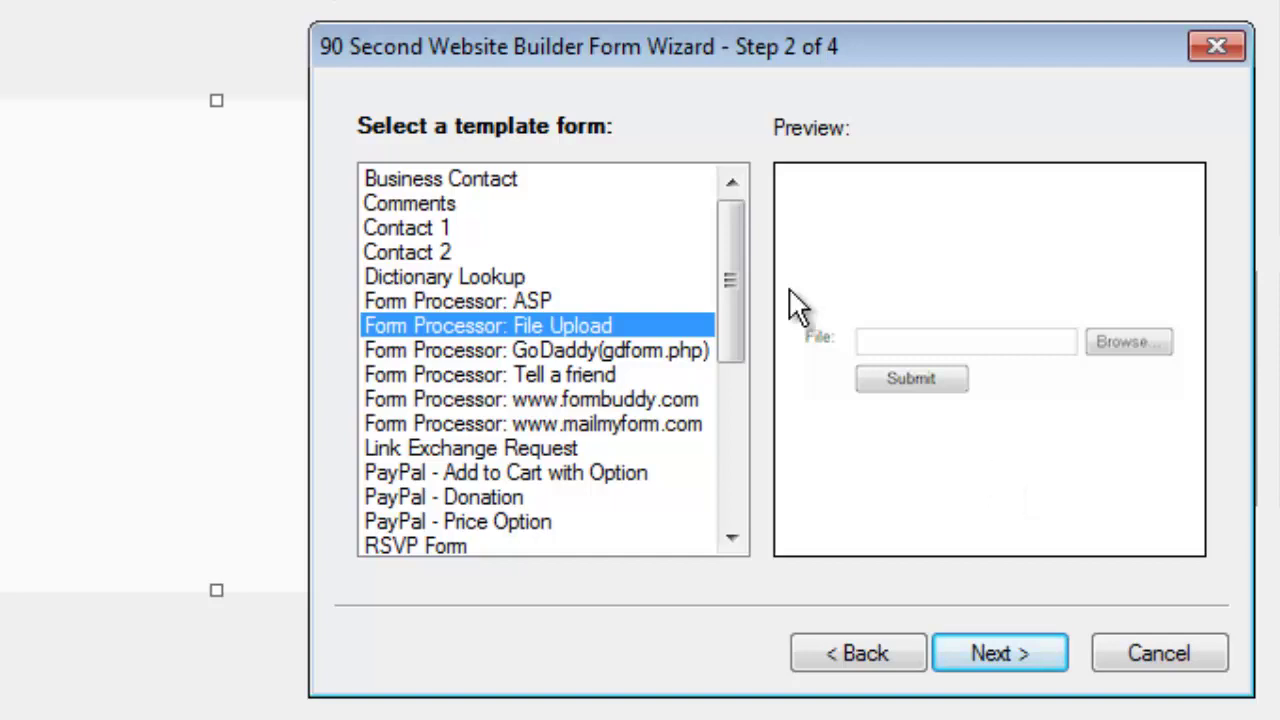
left_click(615, 352)
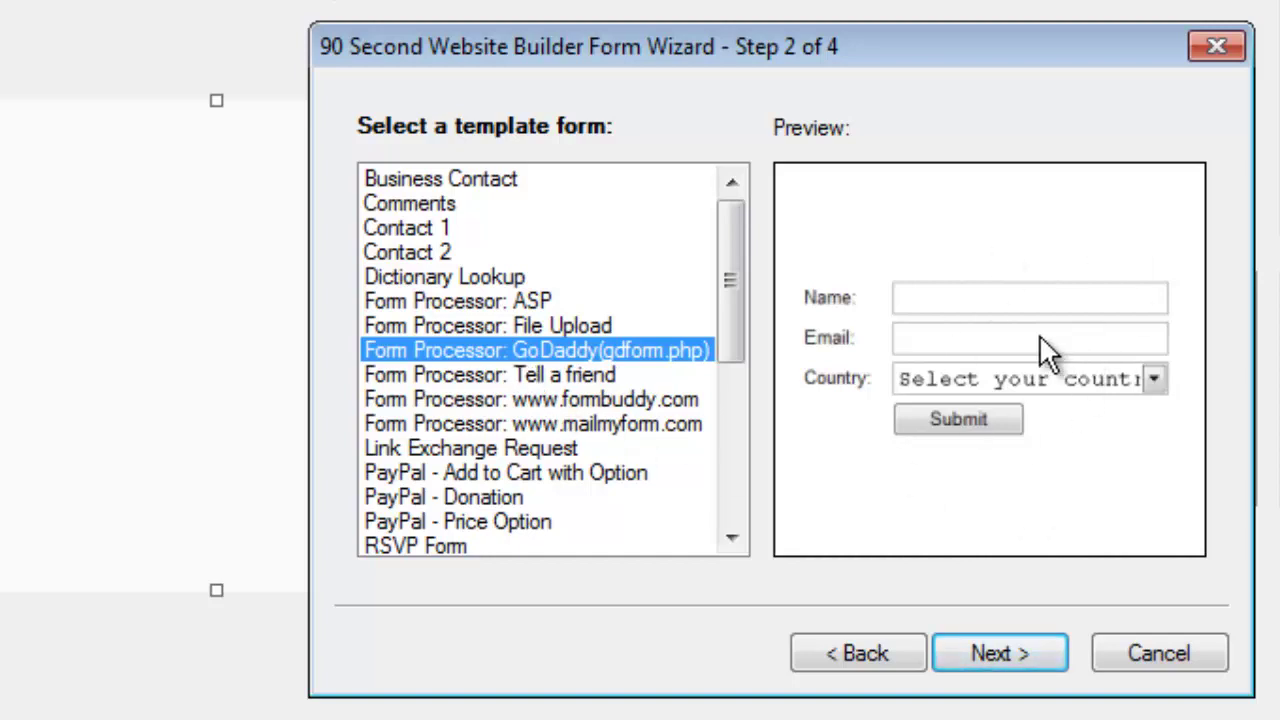
left_click(534, 375)
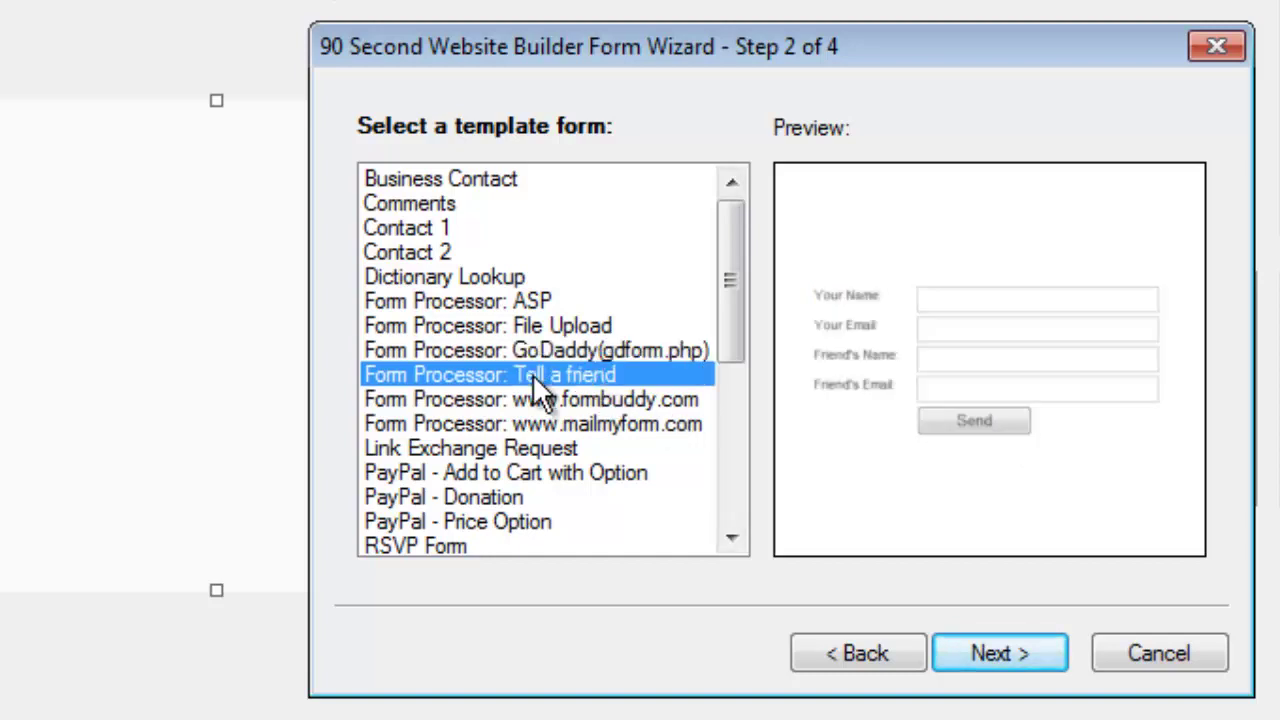
left_click(632, 401)
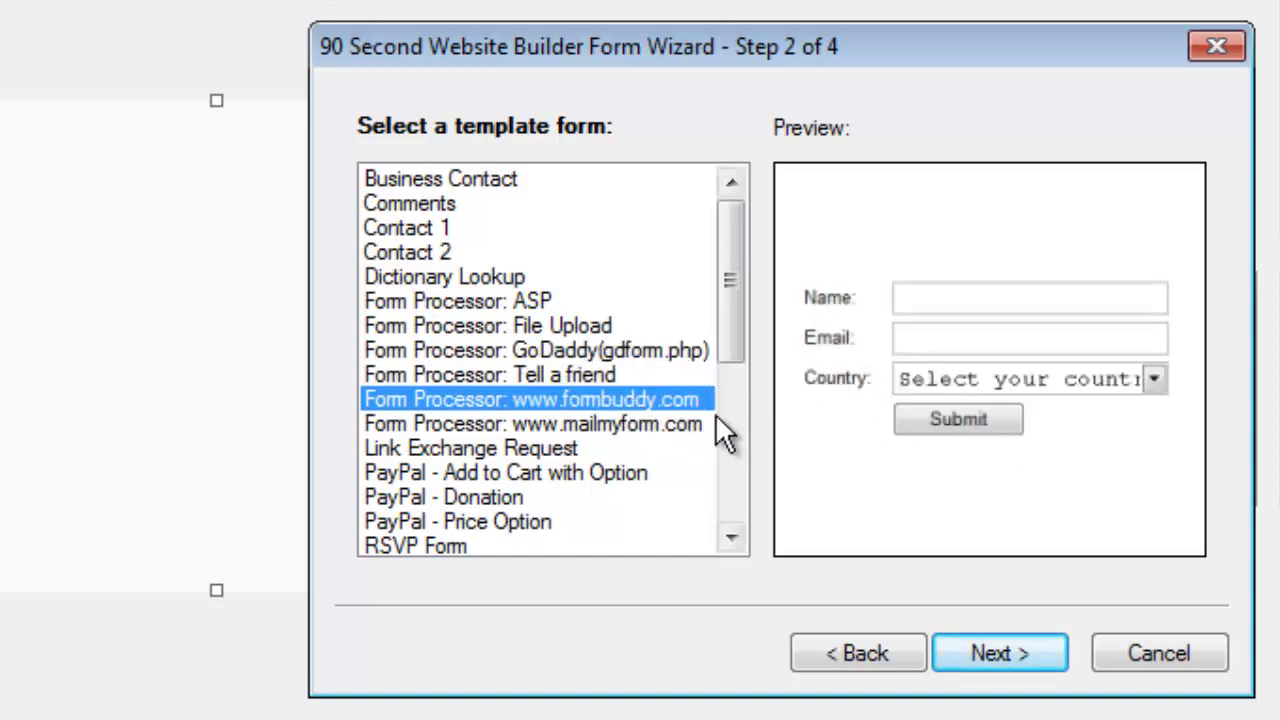
left_click(621, 425)
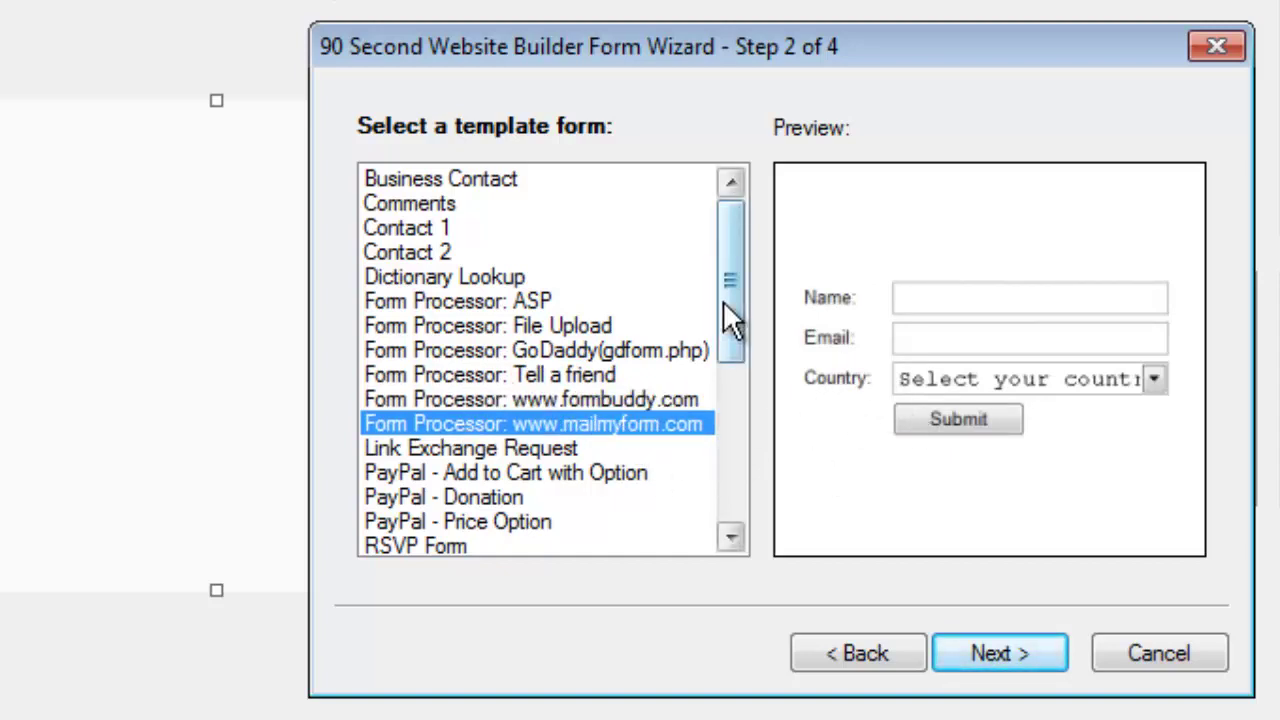
scroll(721, 305, "down", 1)
left_click_drag(717, 308, 707, 377)
left_click(493, 226)
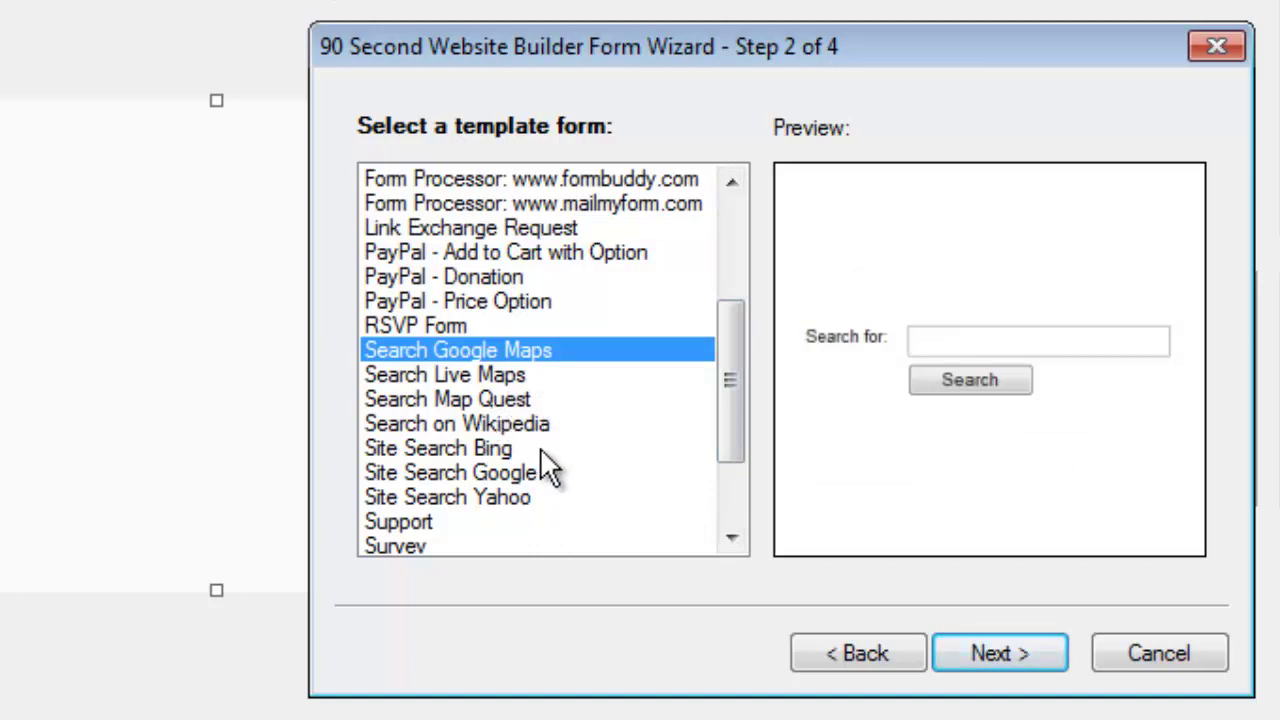
left_click_drag(736, 387, 725, 419)
left_click(455, 395)
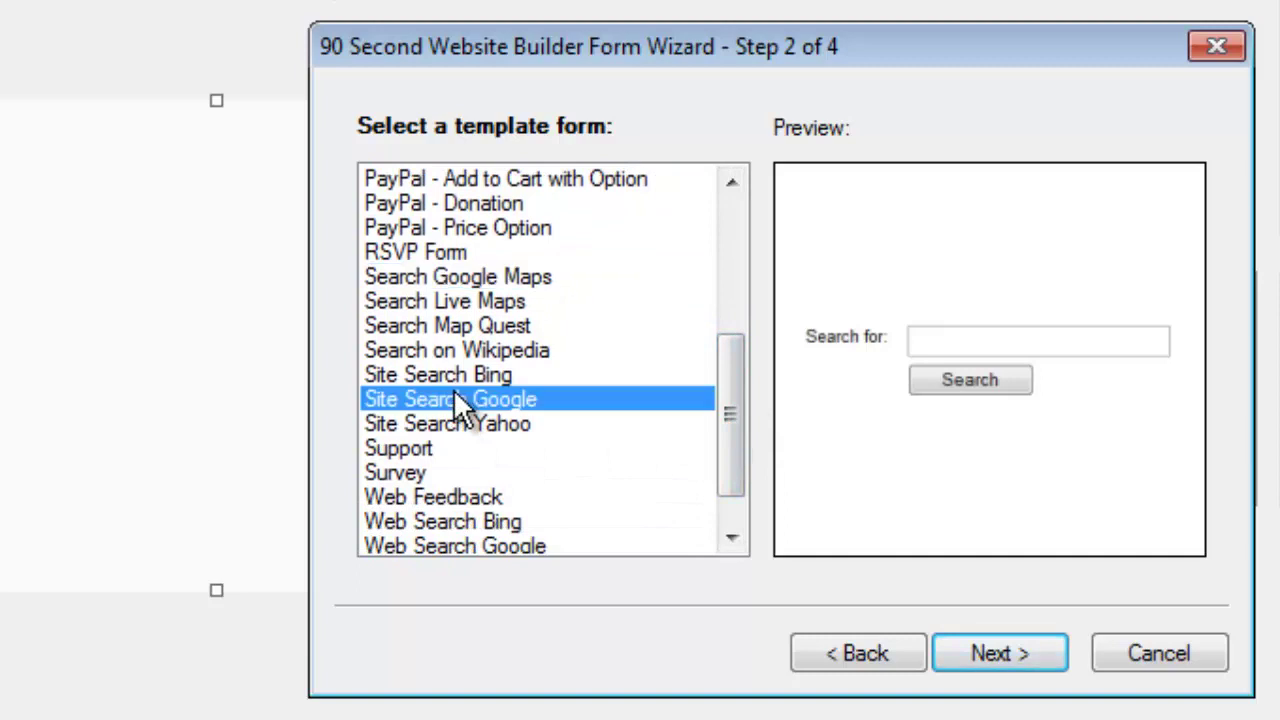
left_click_drag(737, 400, 755, 201)
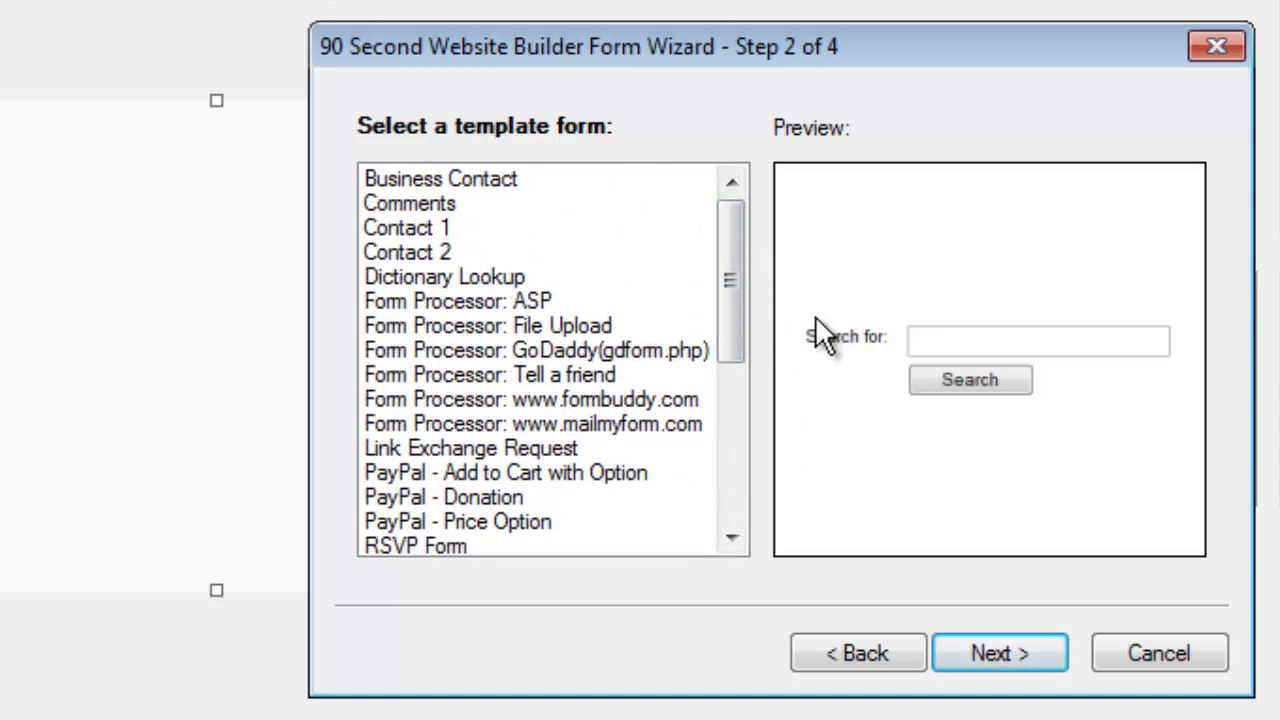
Choose the Contact 1 template and accept its Name, Email and submit button controls.
left_click(406, 225)
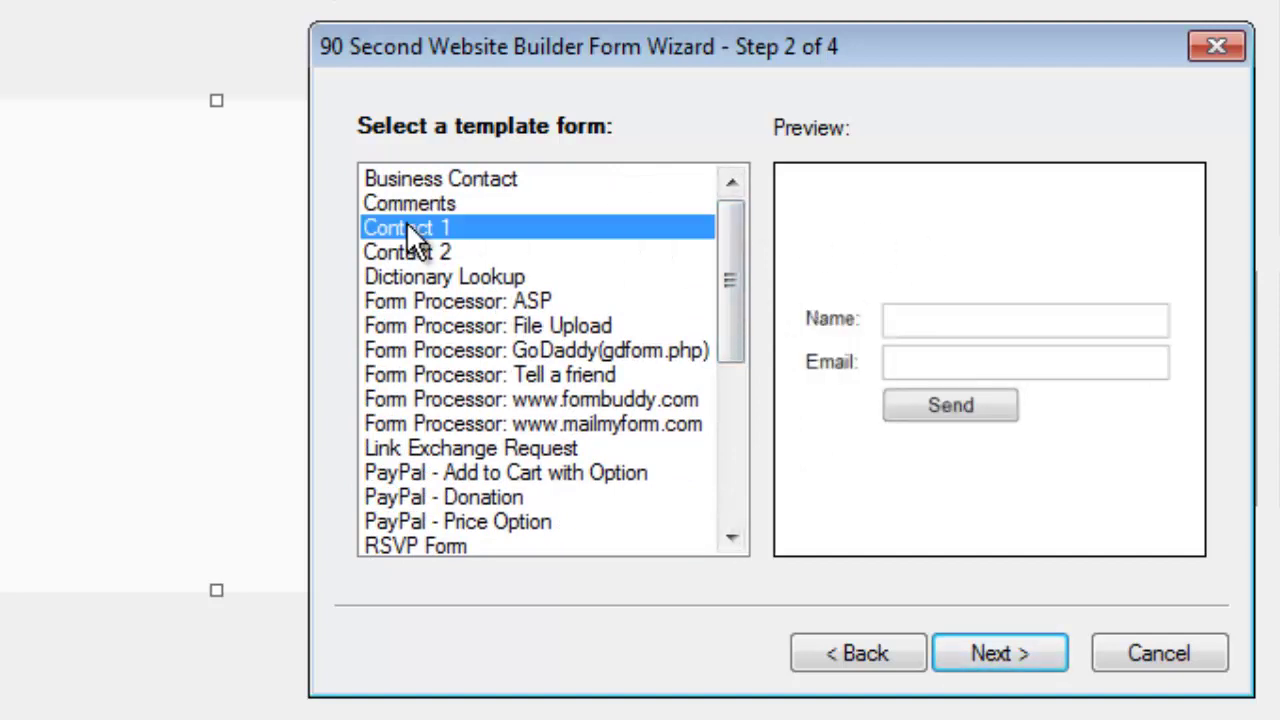
left_click(1012, 655)
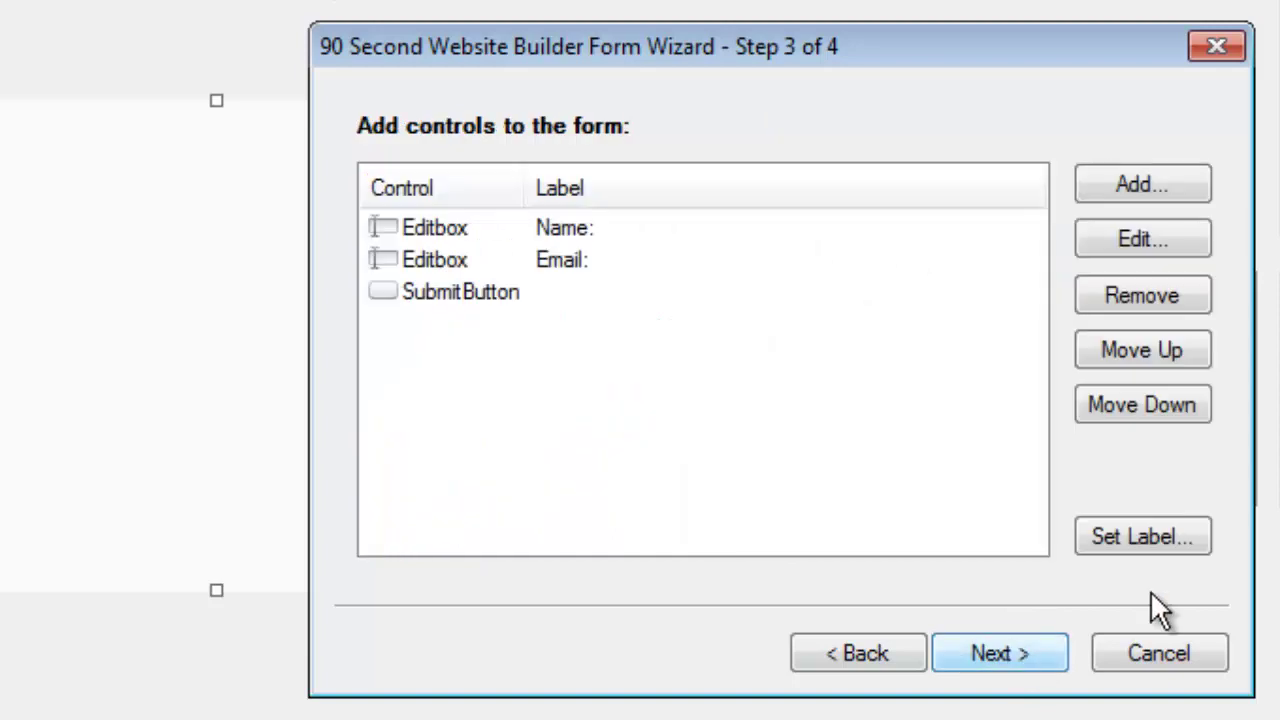
left_click(571, 231)
left_click(550, 258)
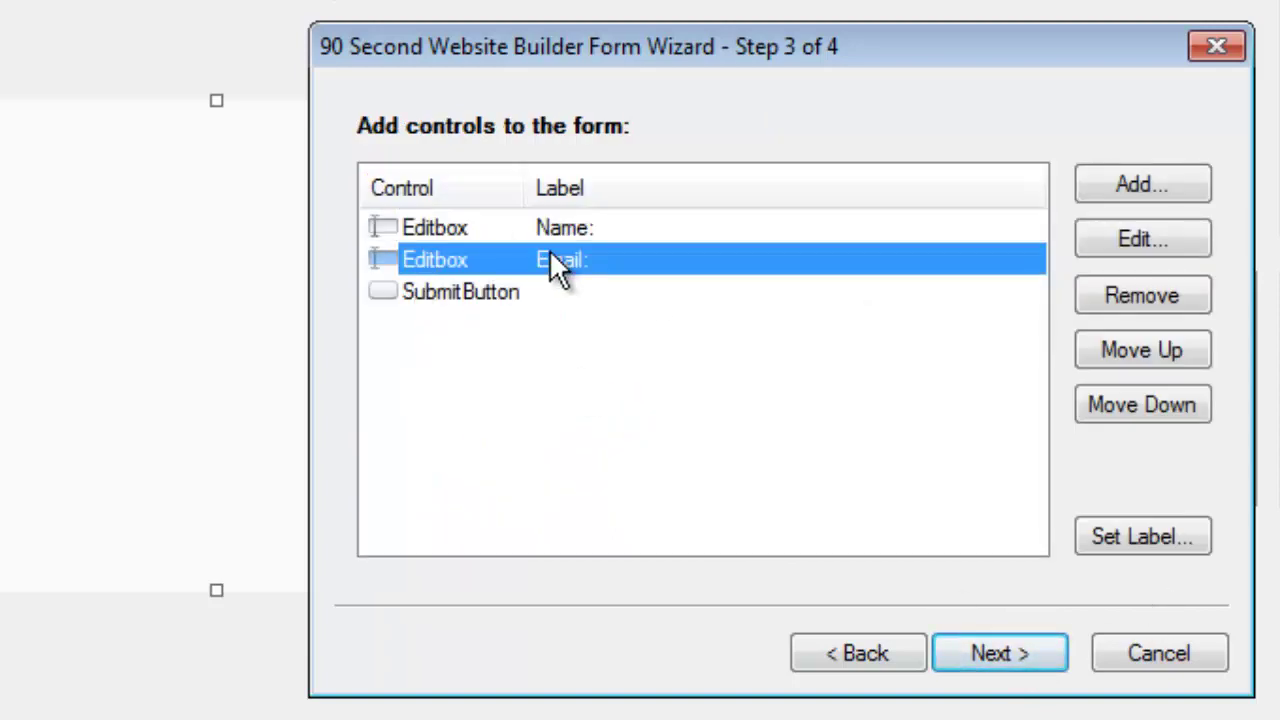
left_click(514, 293)
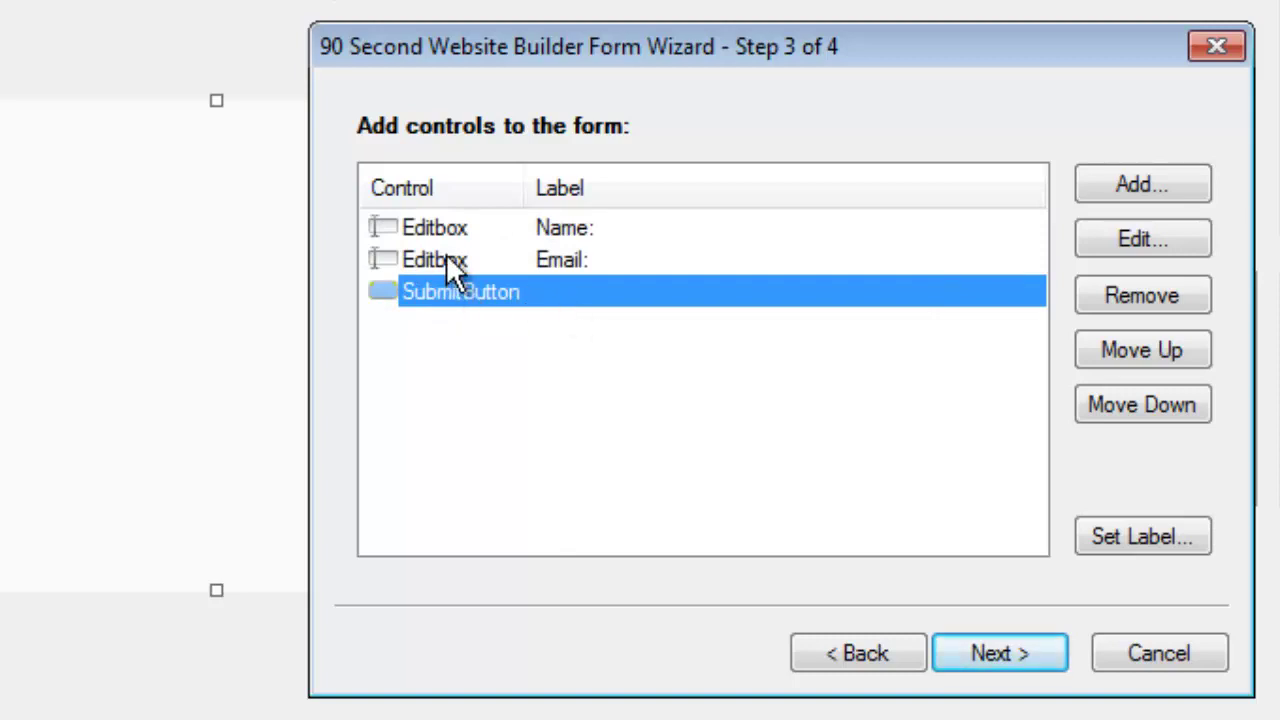
left_click(602, 228)
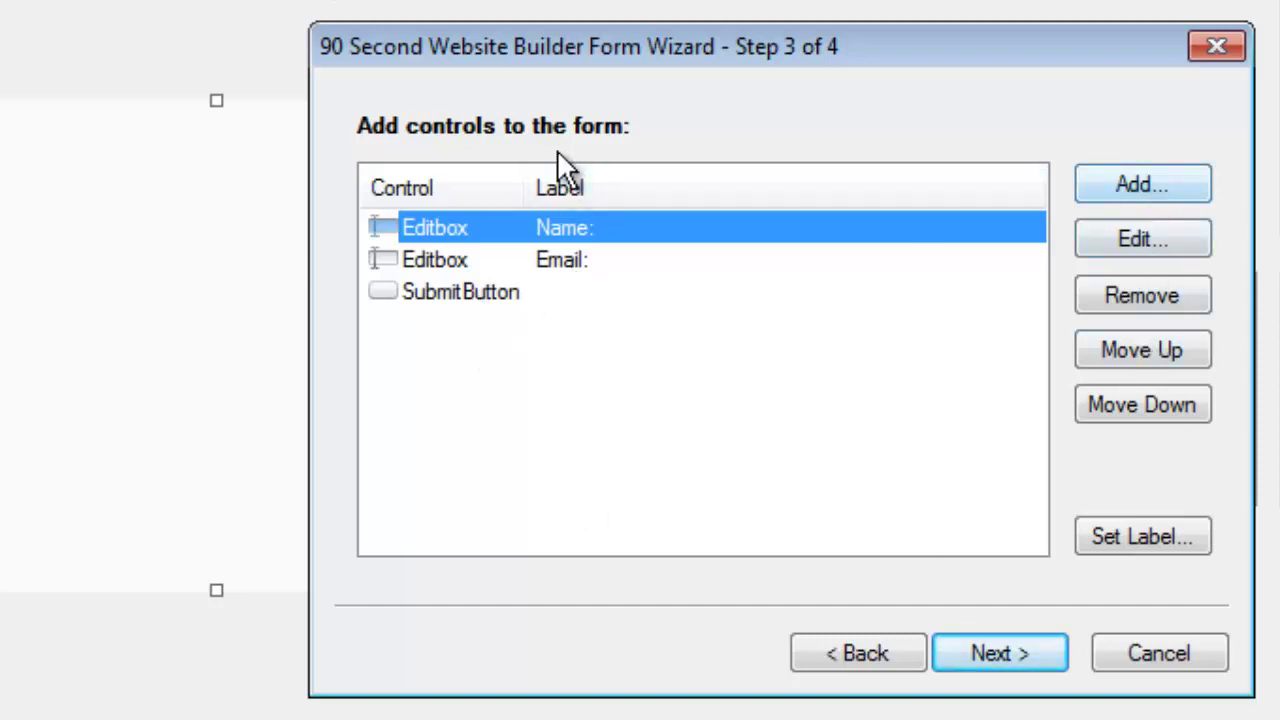
left_click(1007, 672)
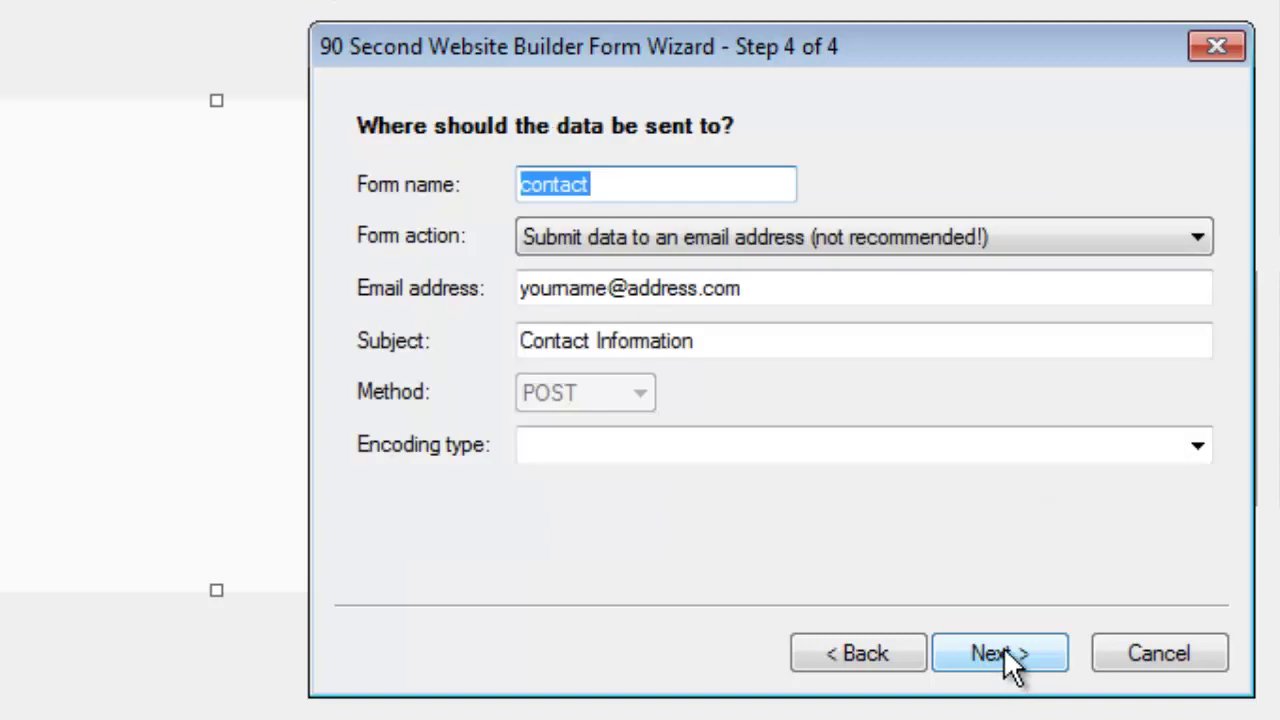
Keep the form name contact and set the form action to use the built-in PHP form processor to send data to an email address.
left_click(608, 185)
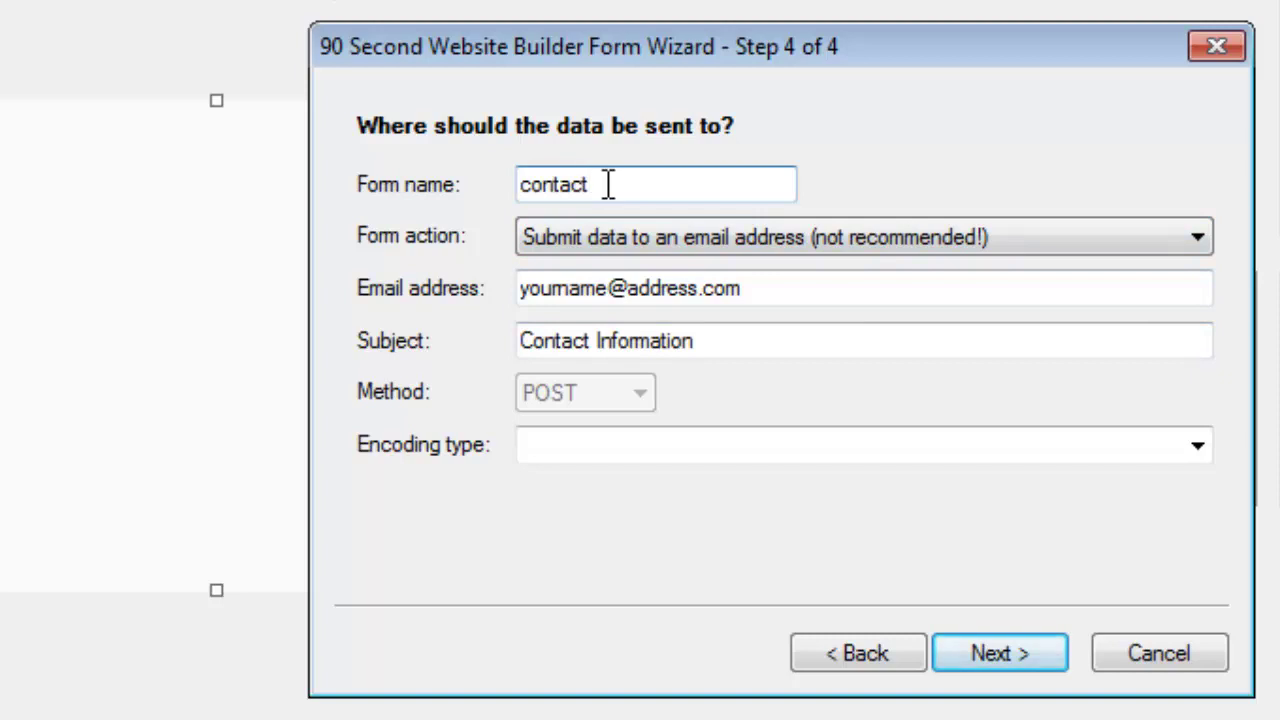
left_click_drag(608, 185, 528, 165)
left_click(634, 185)
left_click(728, 239)
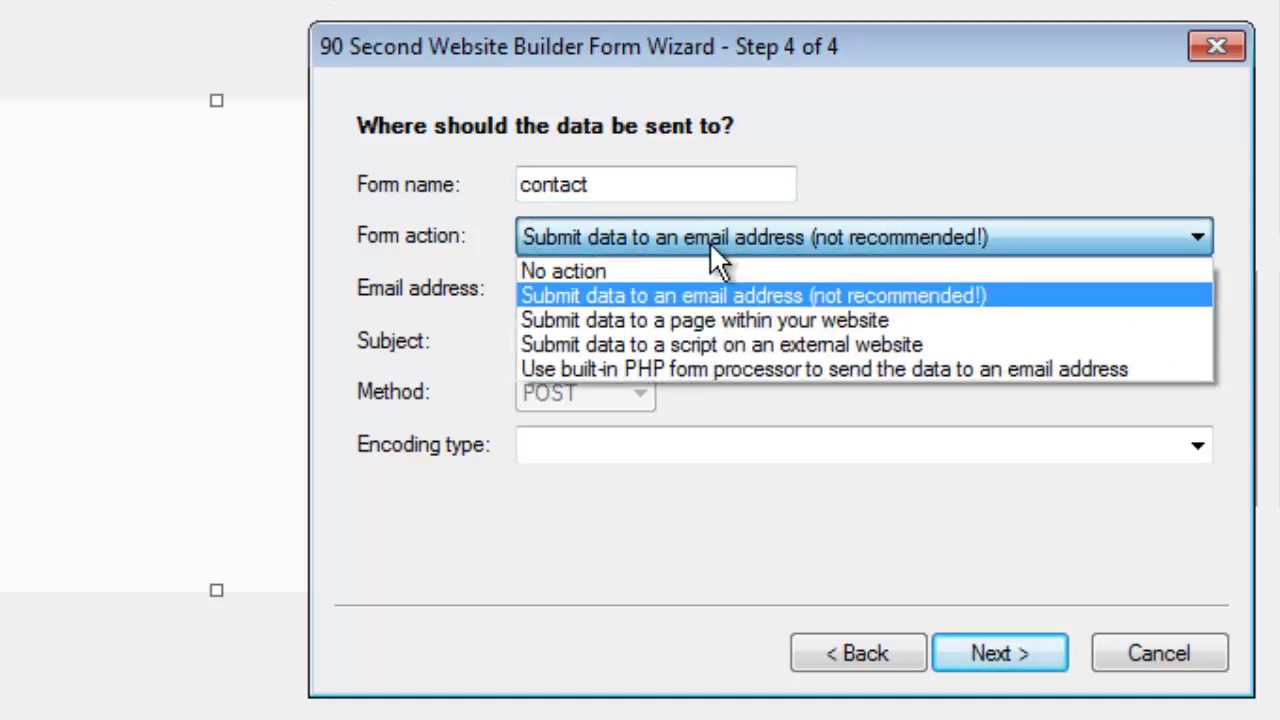
left_click(698, 368)
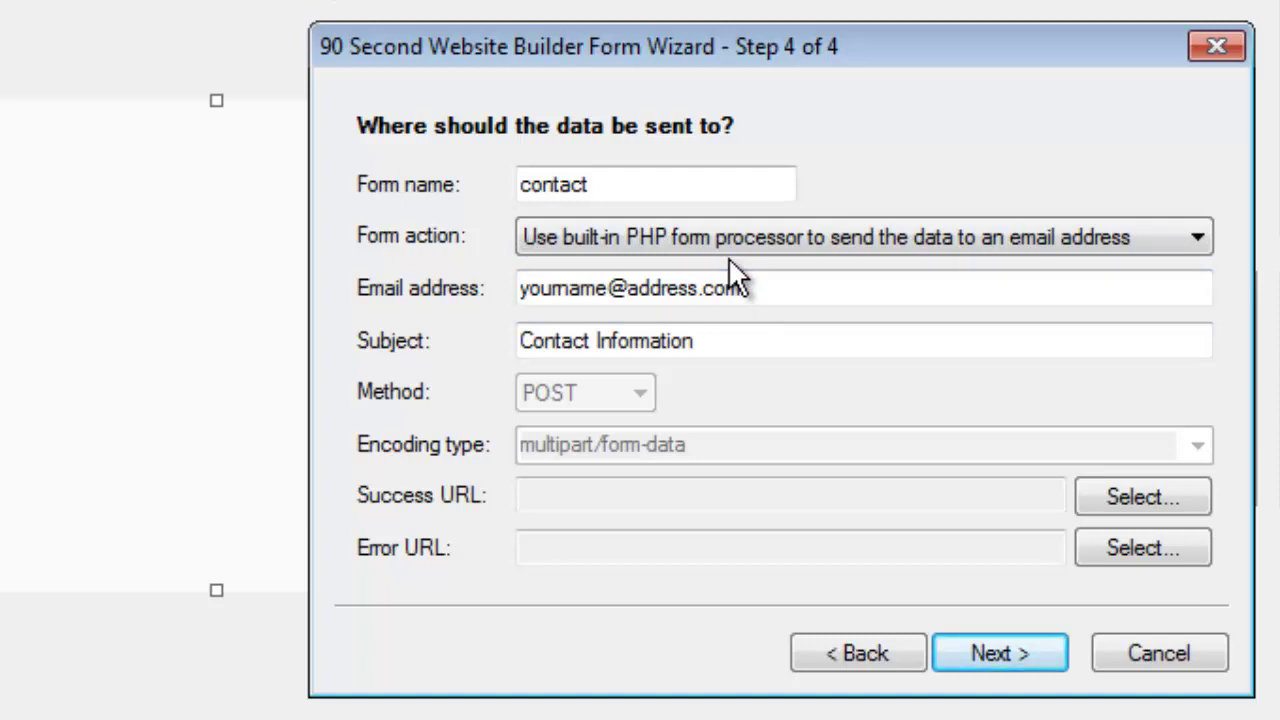
left_click(770, 287)
key("ctrl+a")
left_click(655, 298)
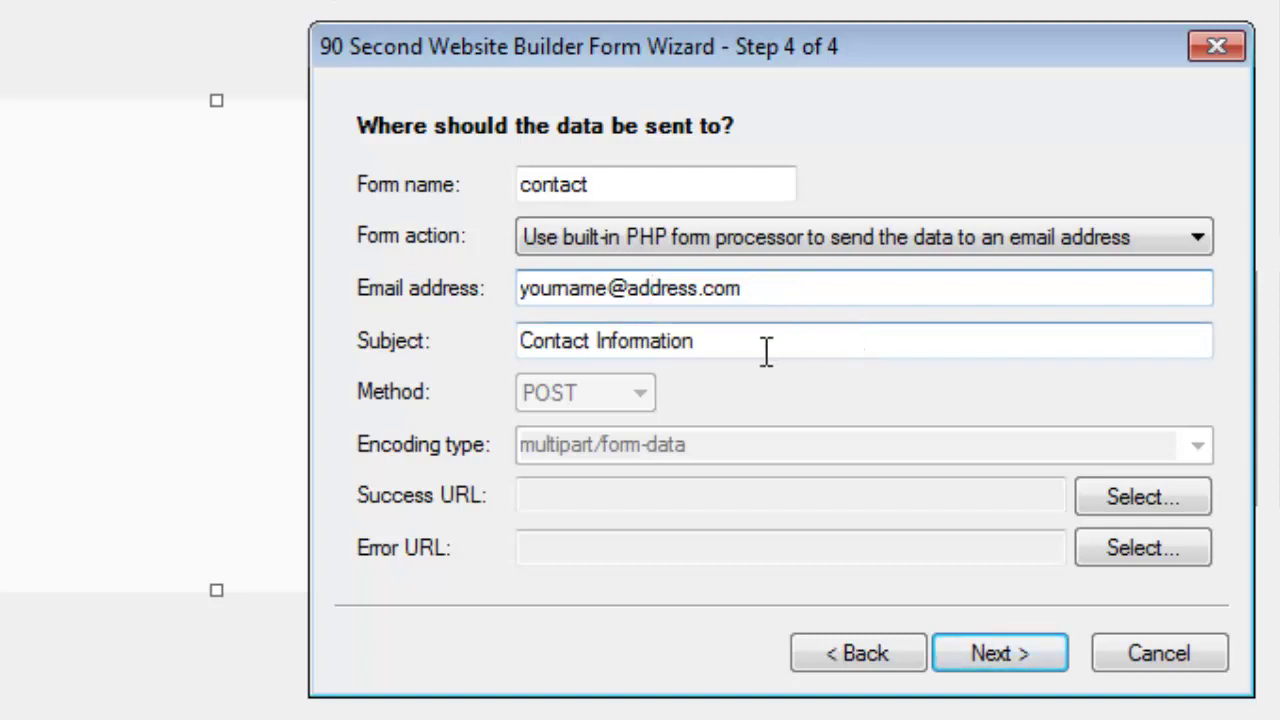
left_click(734, 345)
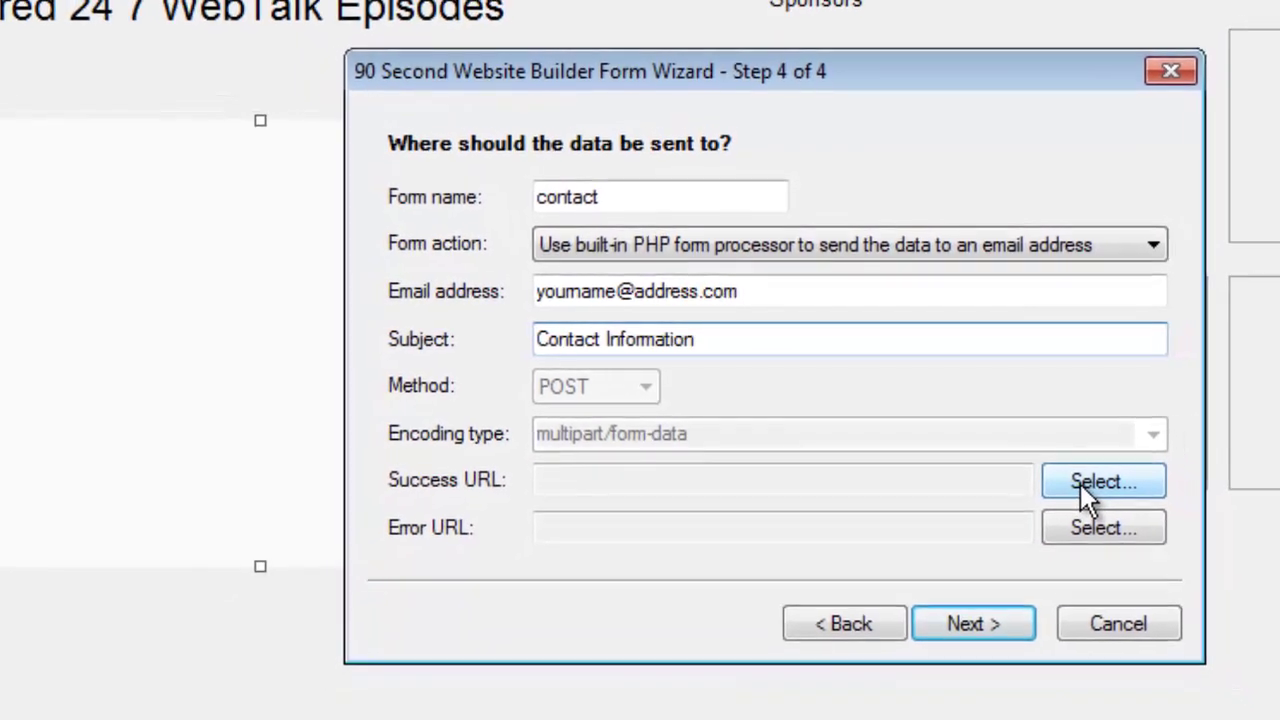
Set the form's success URL to the thanks page and finish the wizard.
left_click(1082, 484)
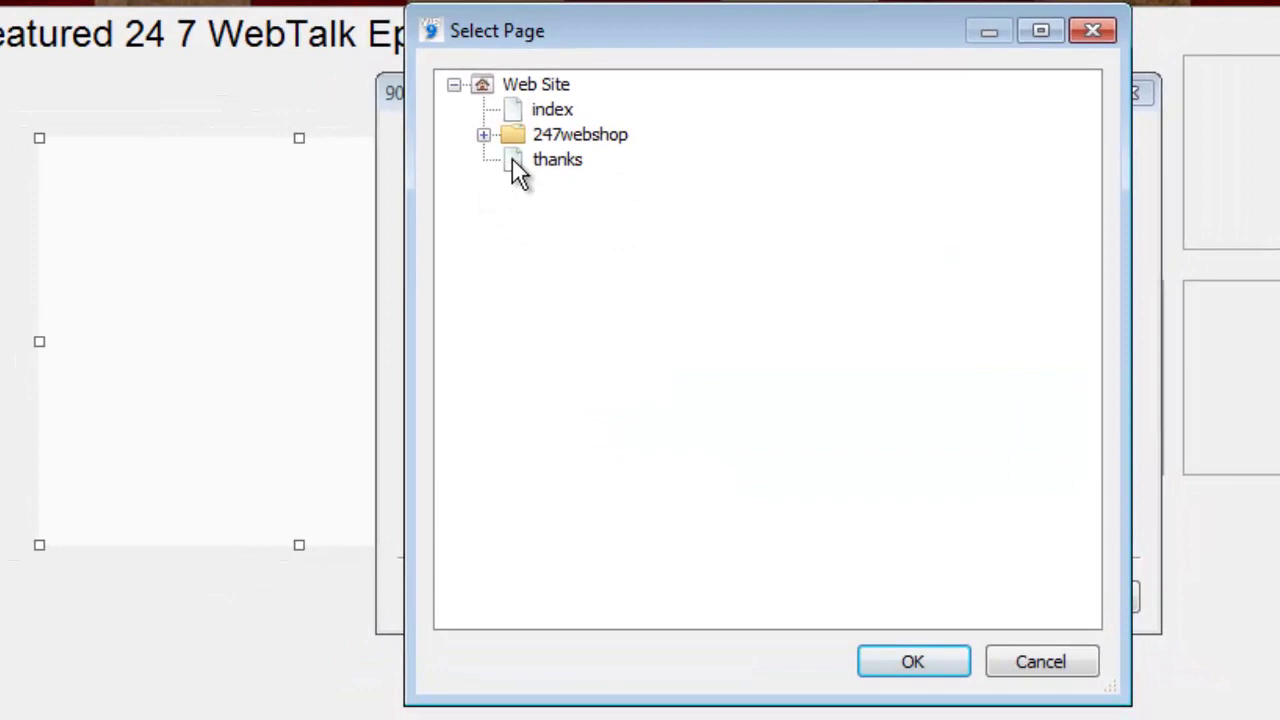
left_click(517, 165)
left_click(900, 668)
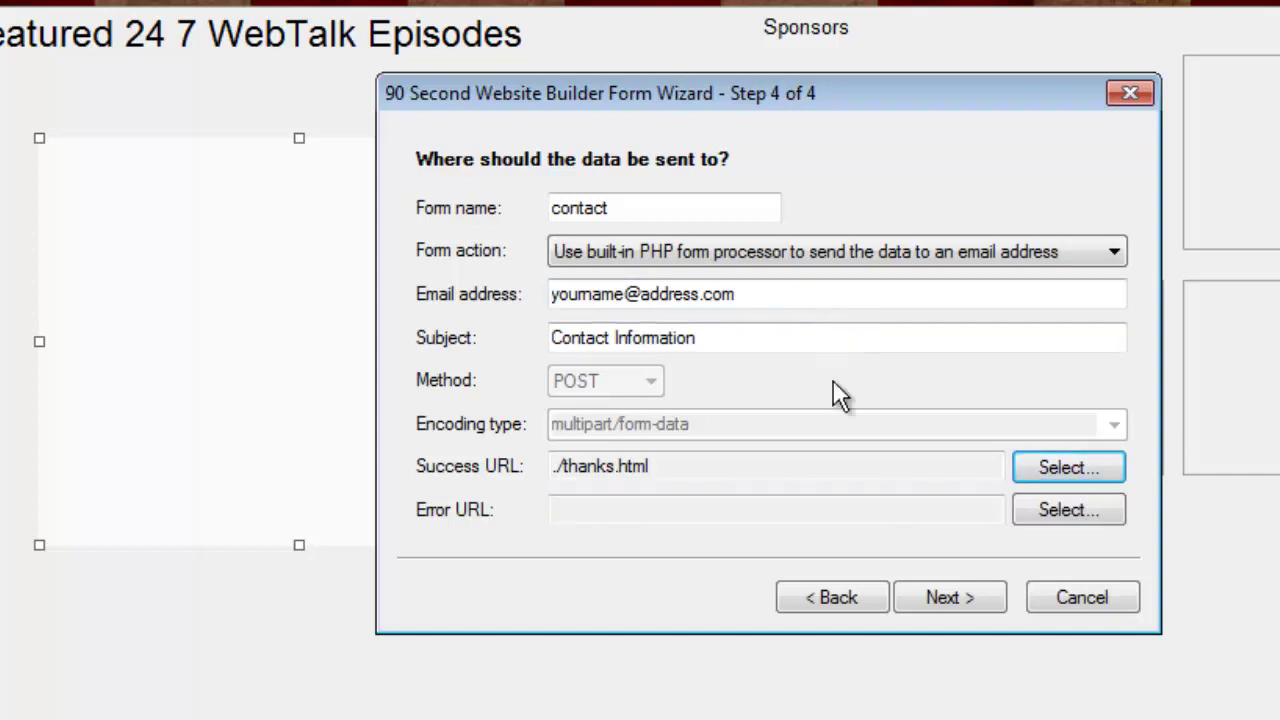
left_click(955, 600)
left_click(956, 603)
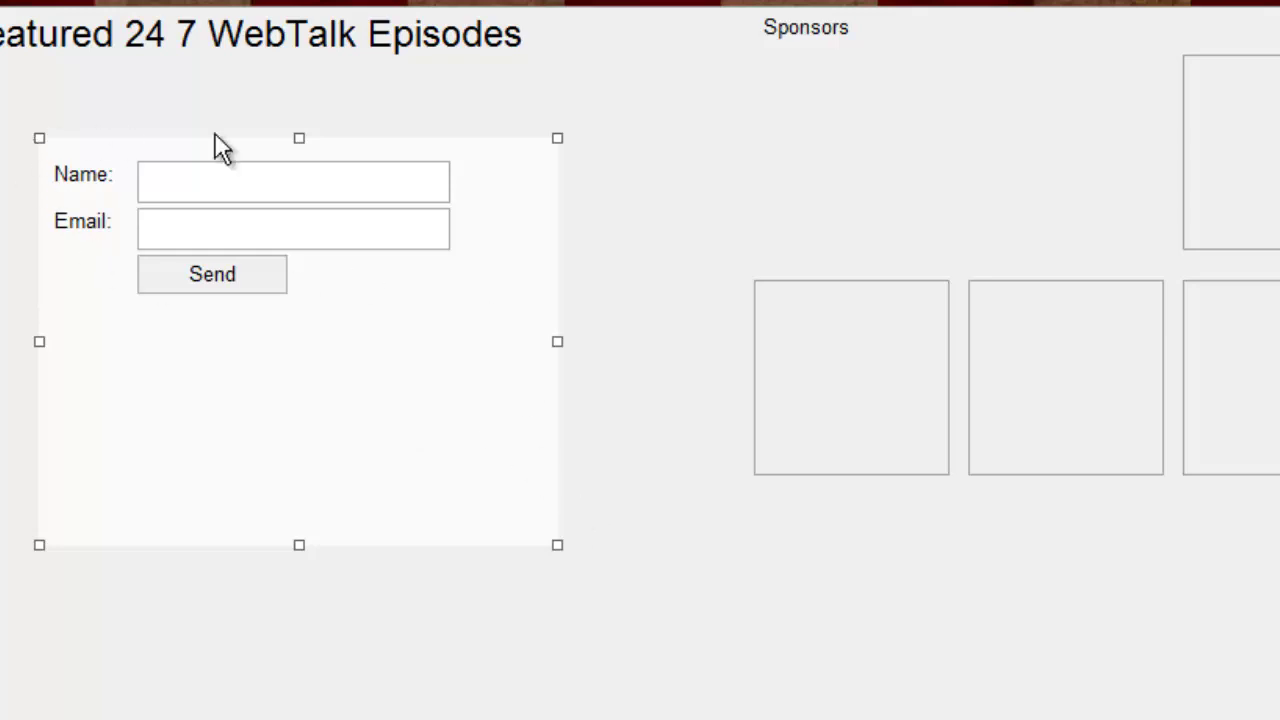
Shorten the contact form's area to just below its fields and view the form's style properties.
left_click_drag(297, 544, 292, 433)
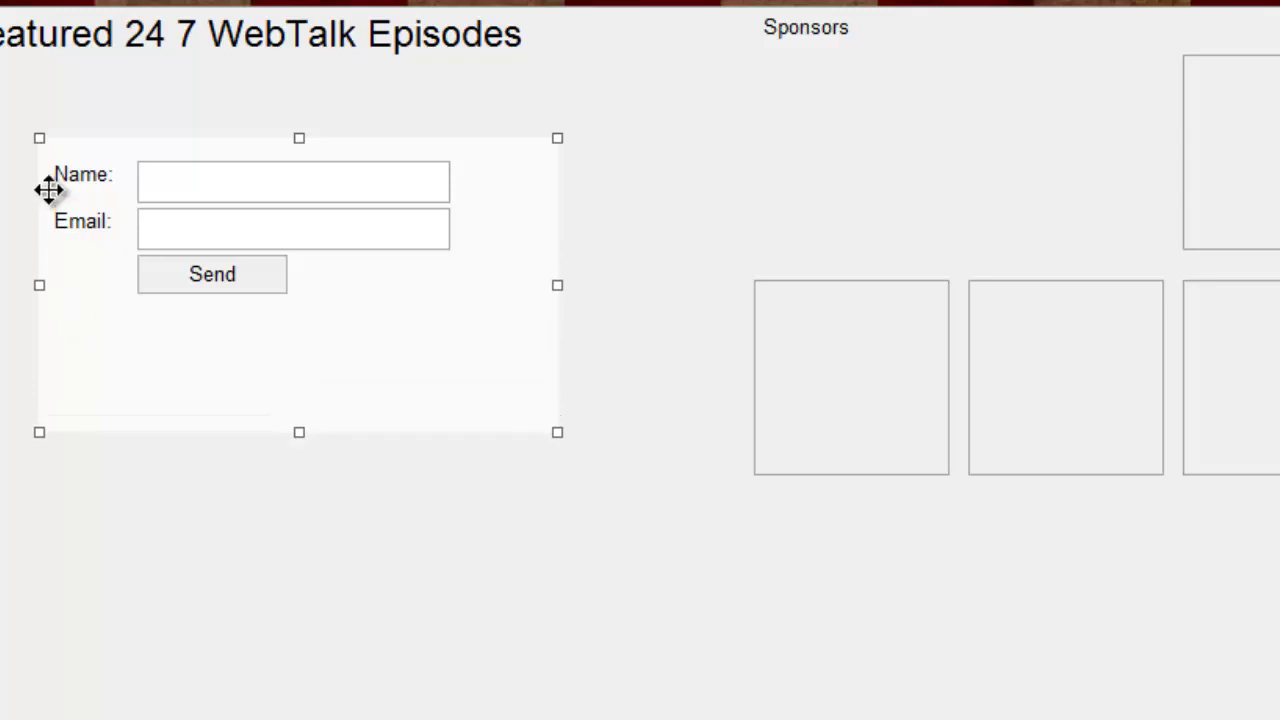
double_click(447, 385)
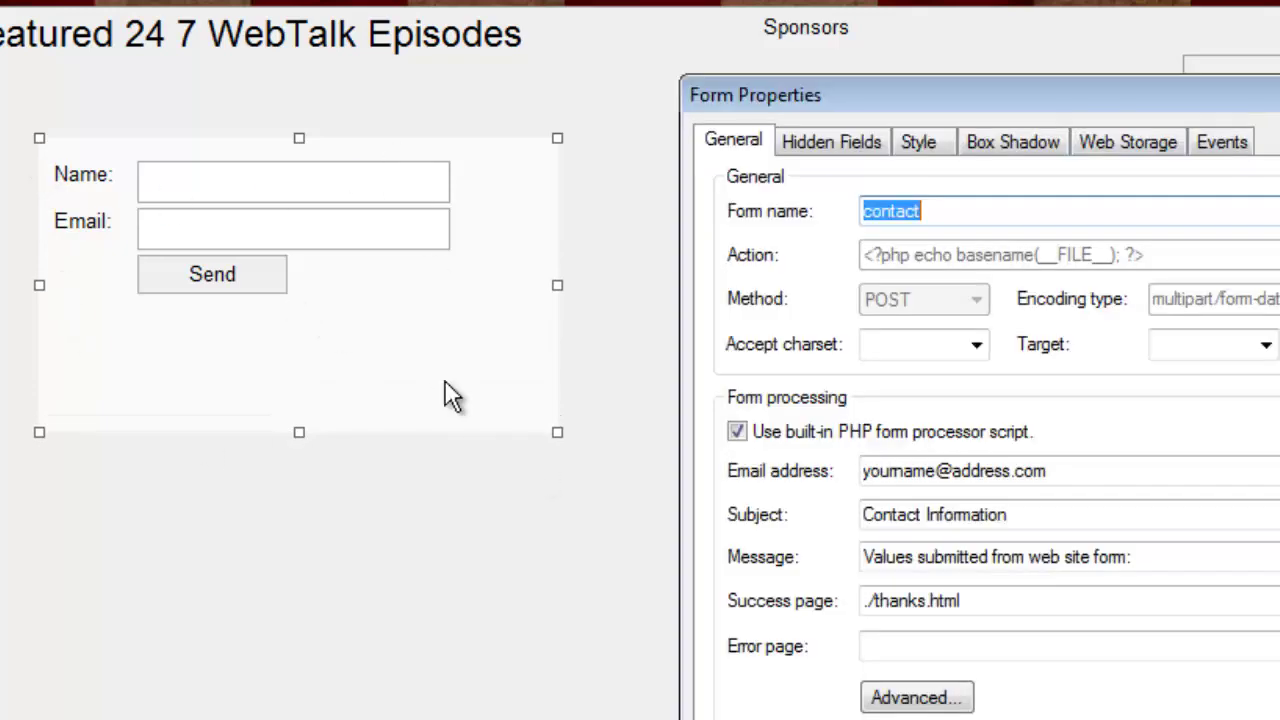
left_click(918, 145)
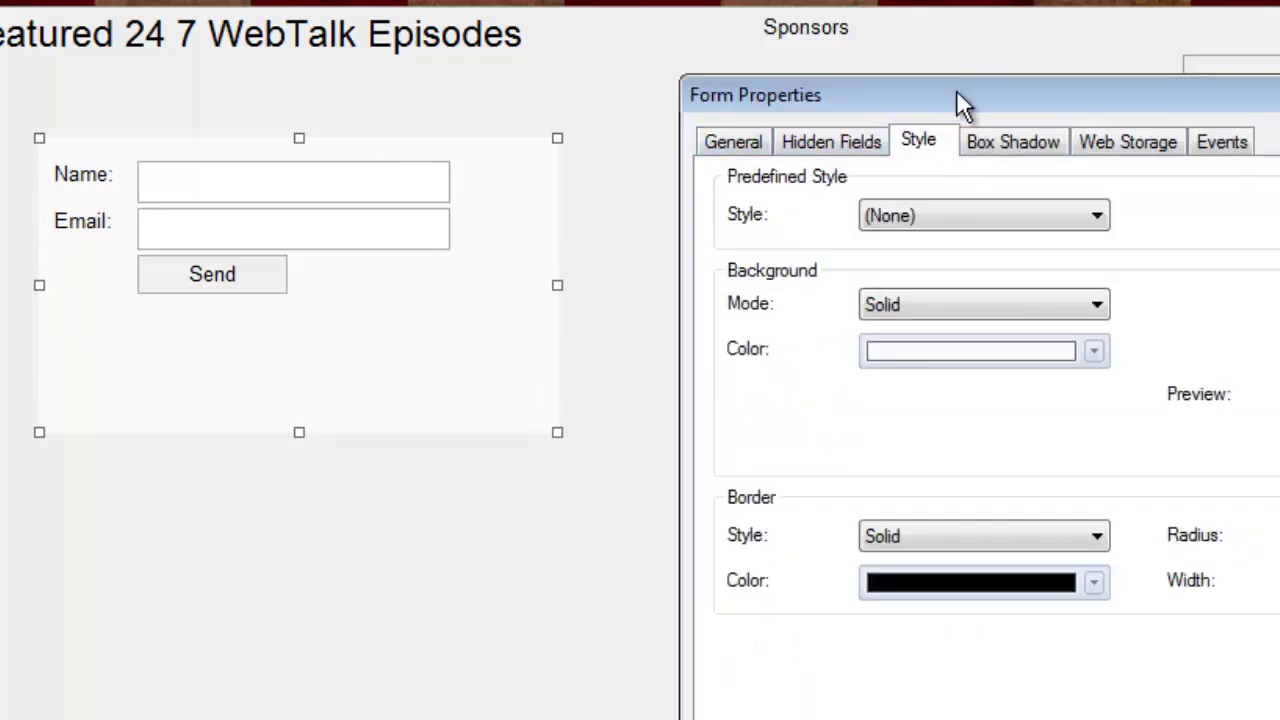
left_click_drag(956, 89, 820, 14)
key("Return")
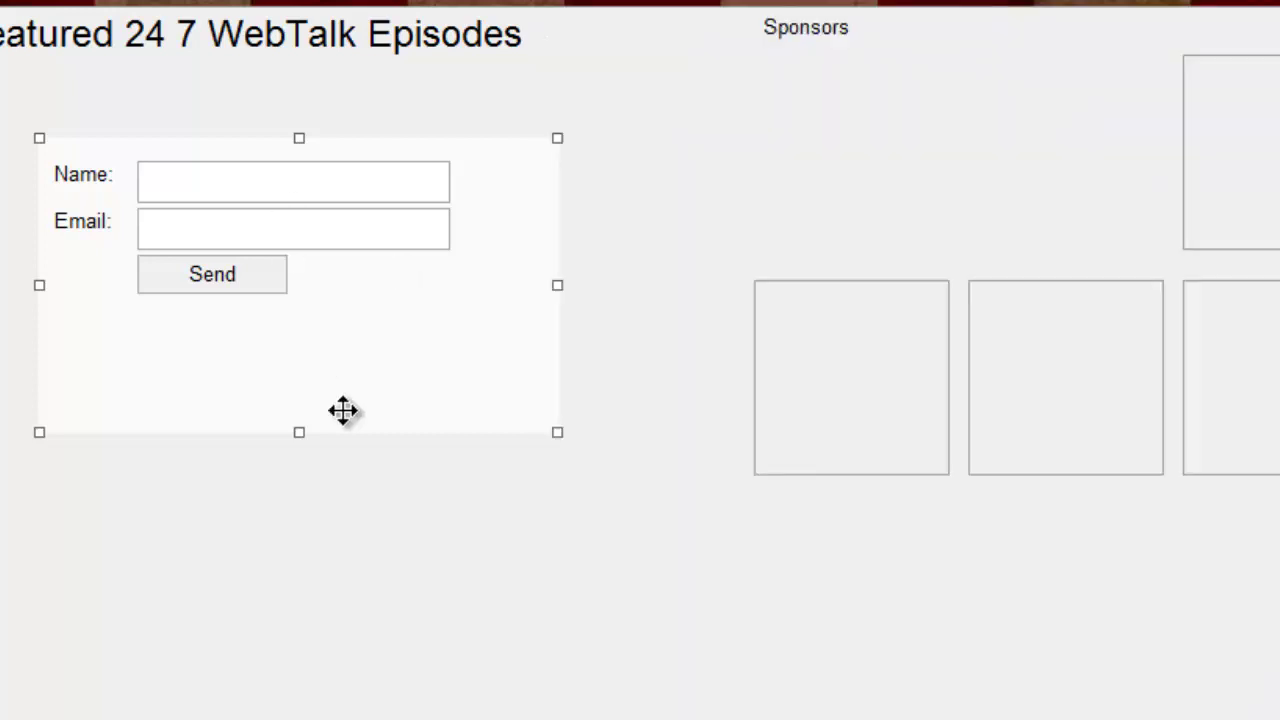
Delete the wizard-made contact form and draw an empty form area about 350 px wide and 340 px high below the Featured heading.
left_click(346, 553)
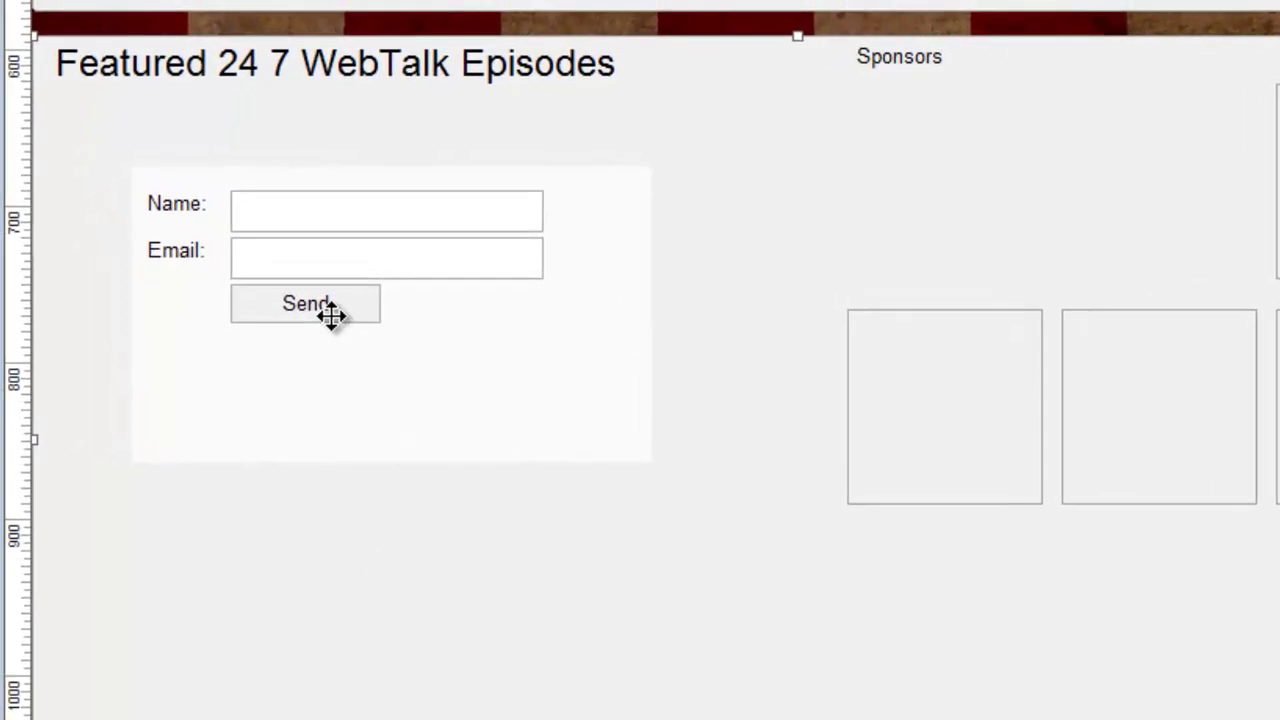
left_click(331, 314)
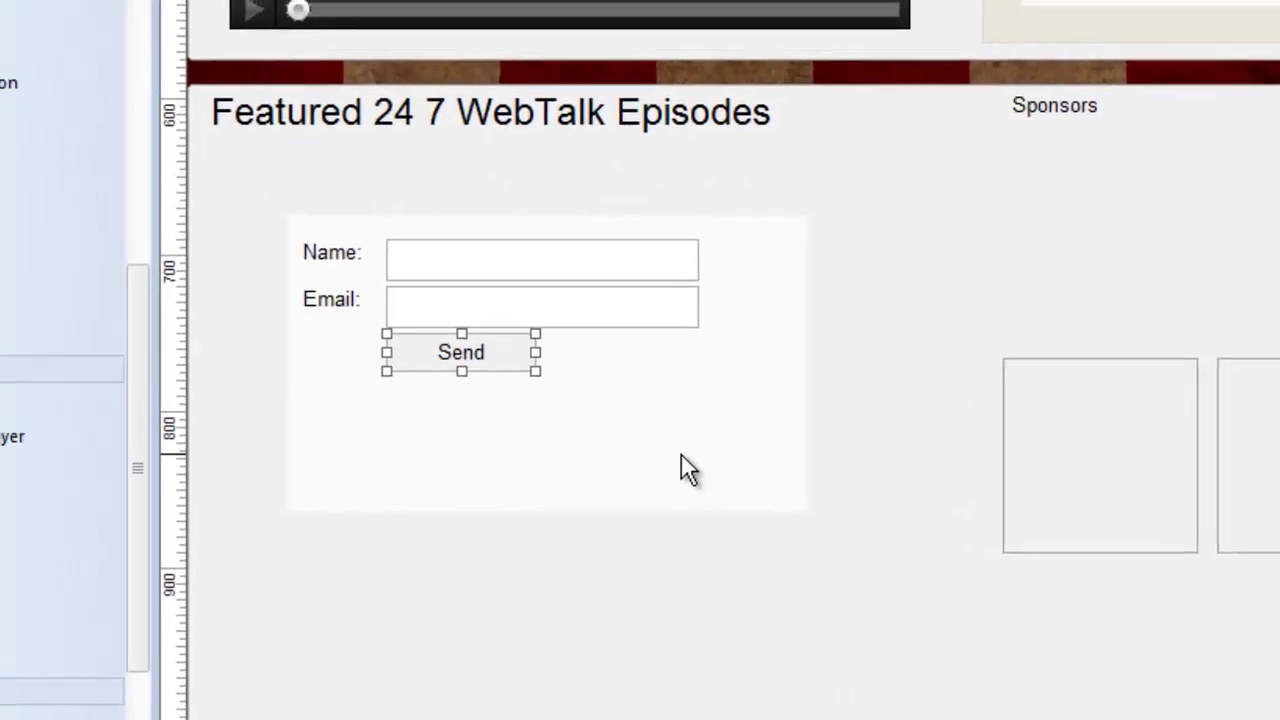
left_click(681, 453)
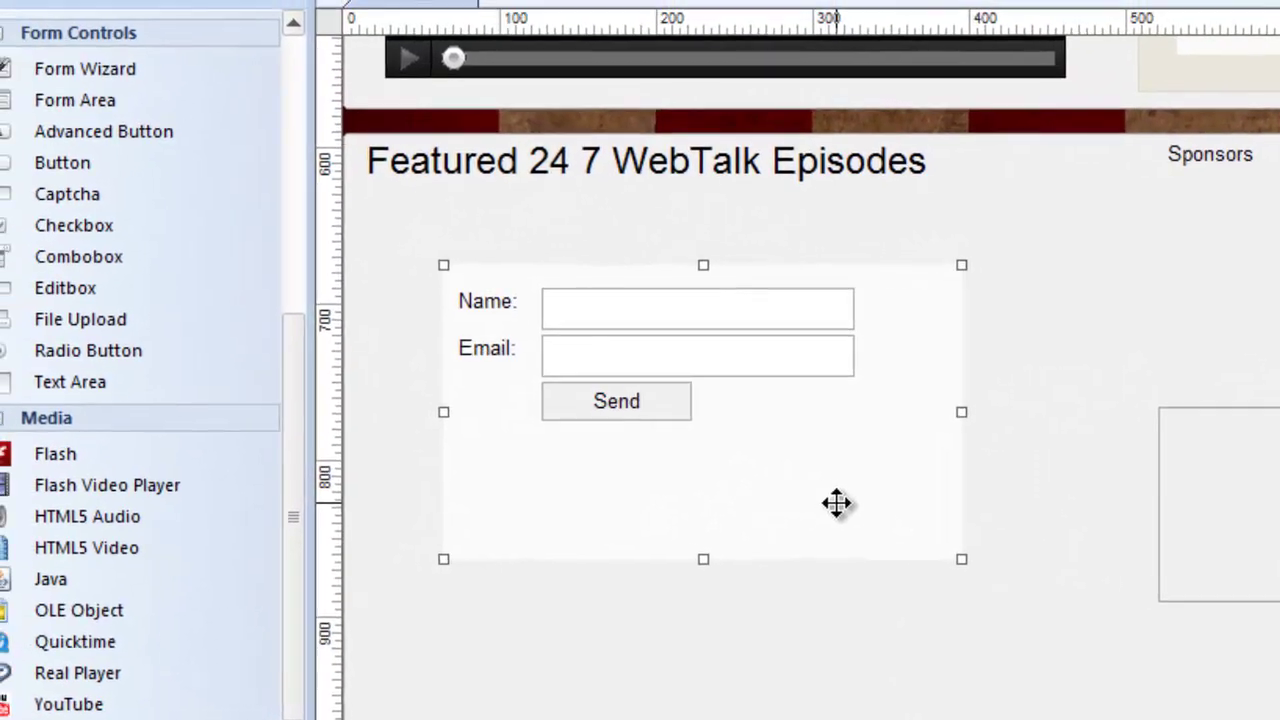
key("Delete")
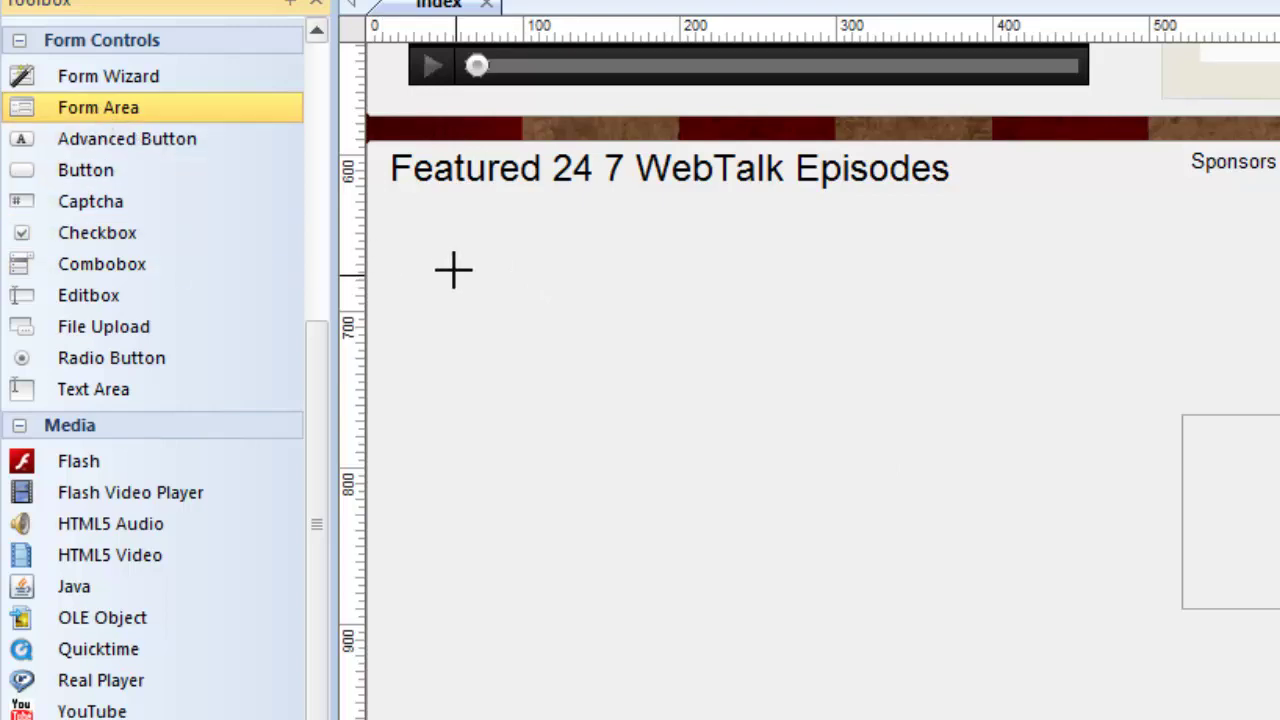
left_click_drag(445, 262, 831, 415)
left_click_drag(819, 471, 993, 719)
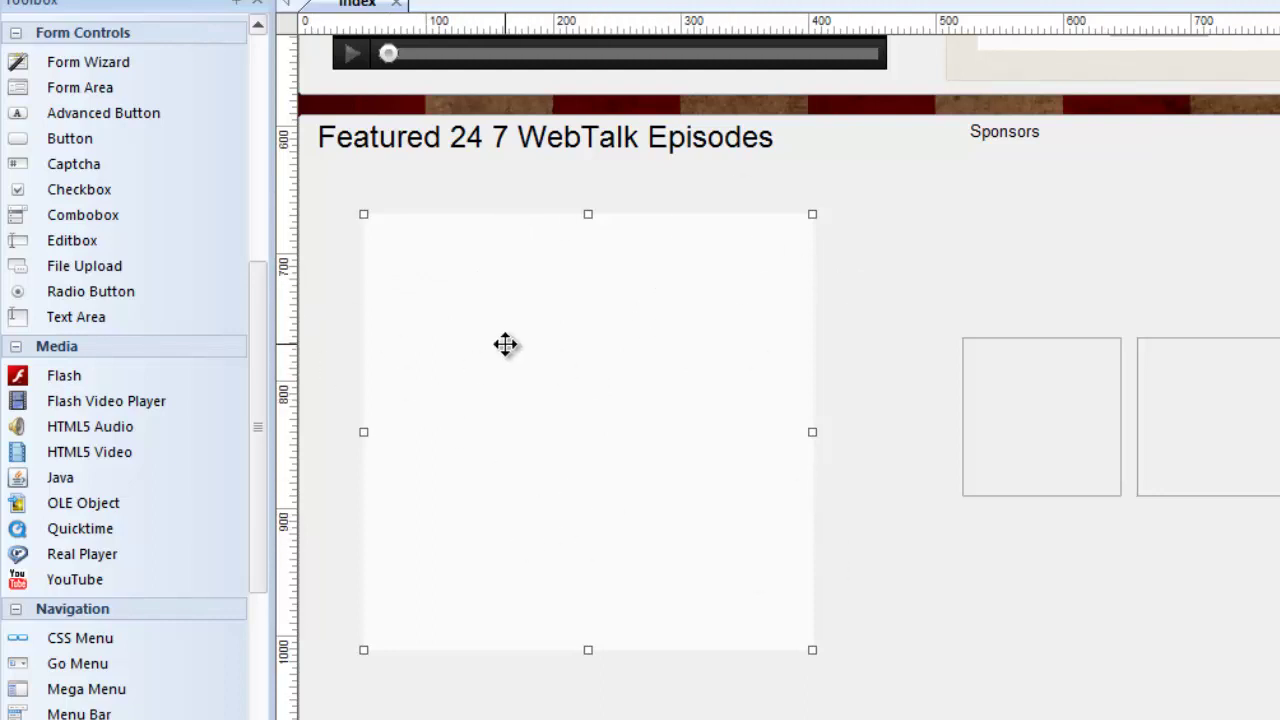
Add two edit boxes about 175 px wide and 30 px high, one below the other, in the form area's upper part.
left_click(68, 242)
left_click_drag(492, 271, 716, 284)
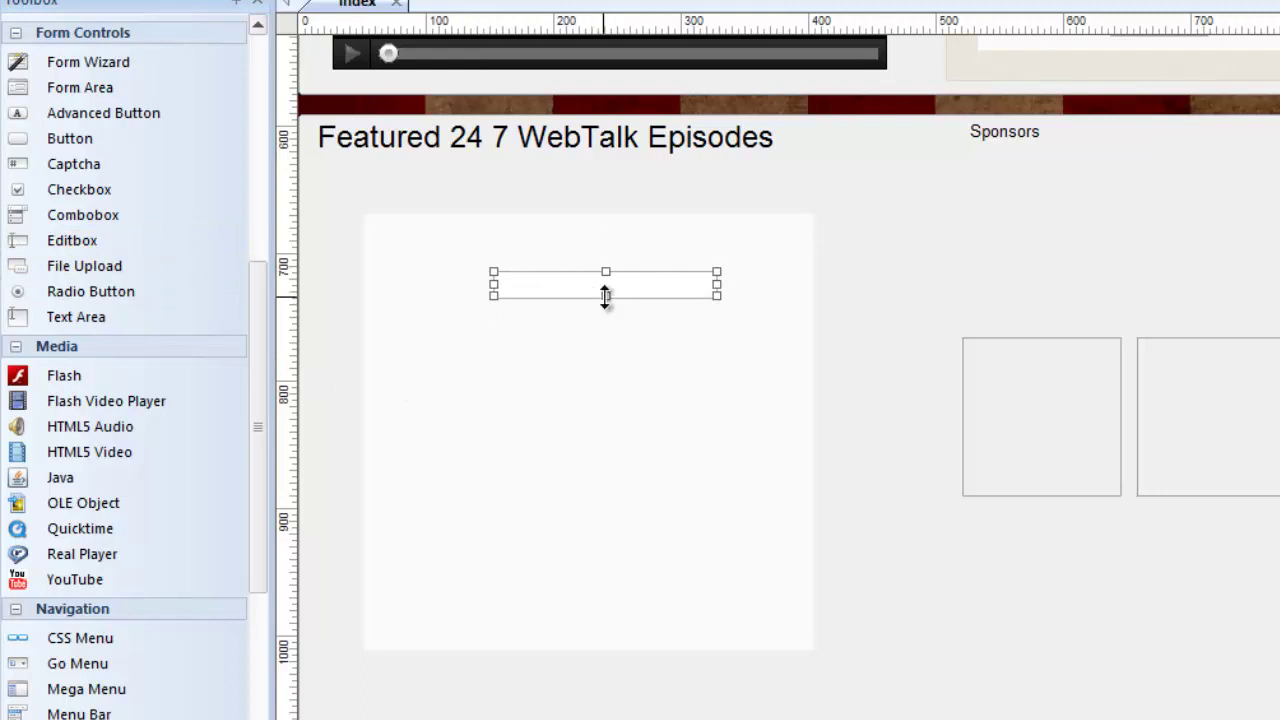
left_click_drag(605, 297, 638, 280)
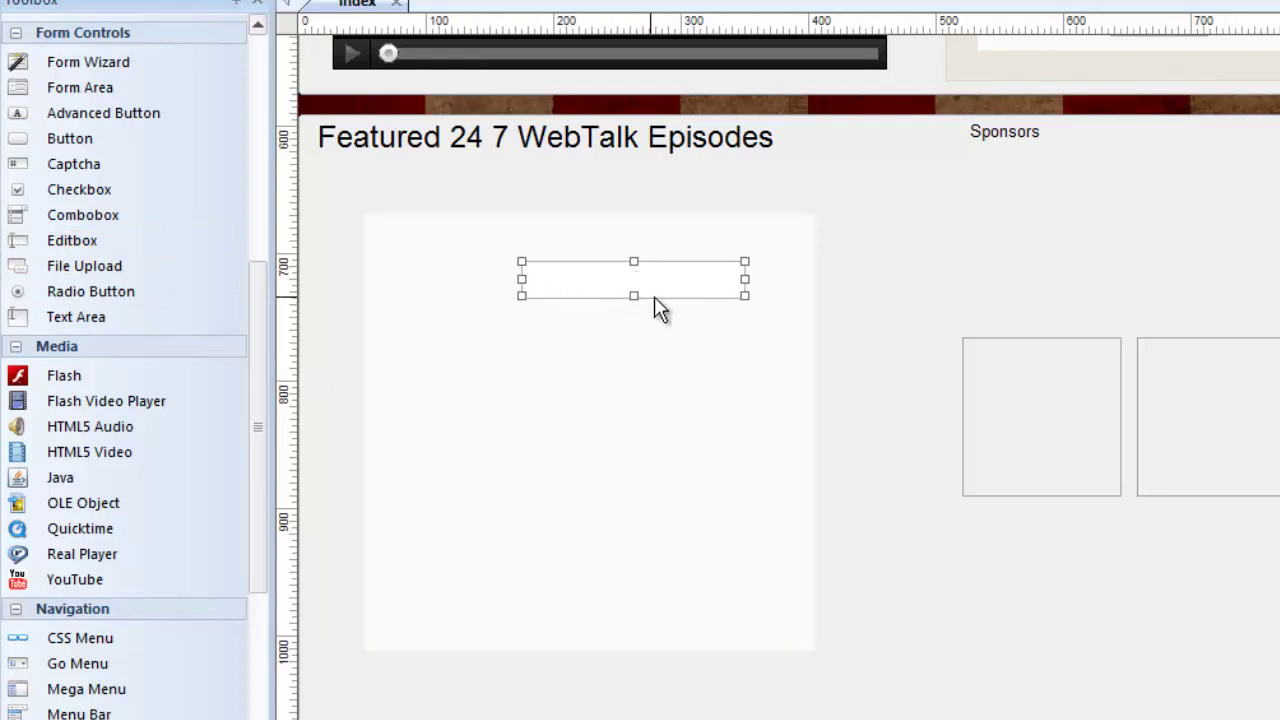
left_click(86, 239)
left_click_drag(521, 316, 741, 331)
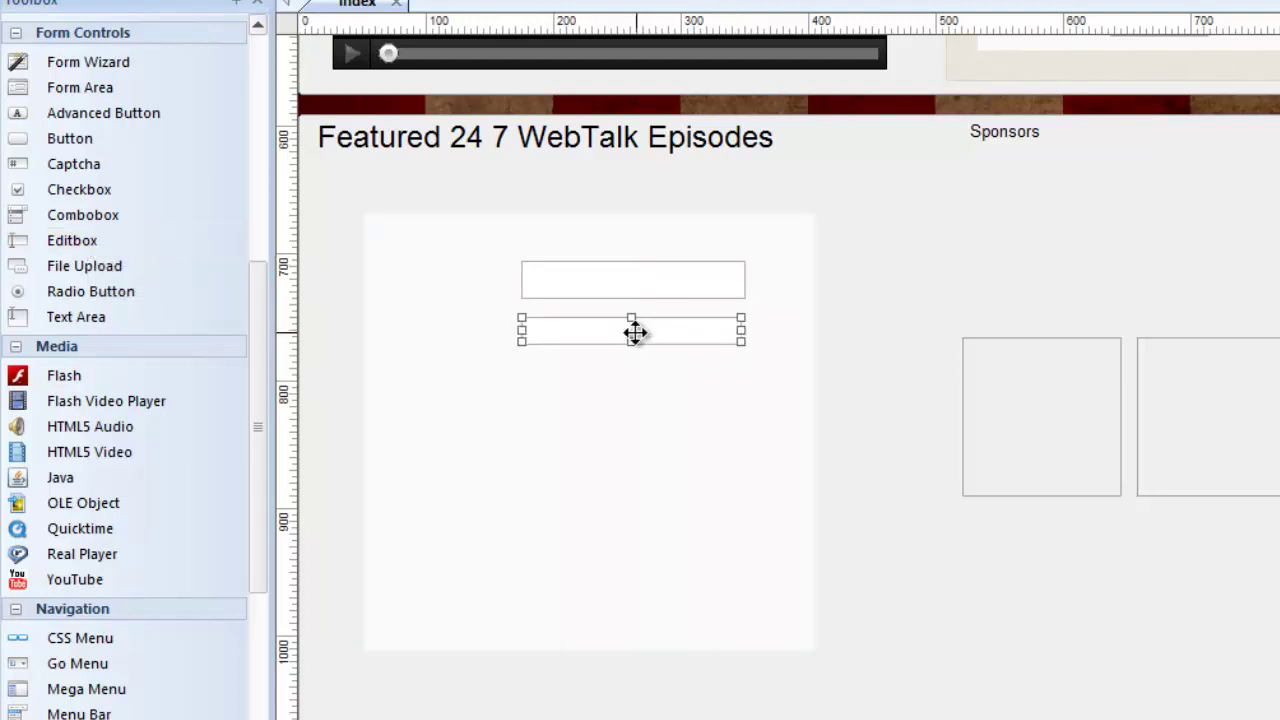
left_click_drag(630, 341, 631, 351)
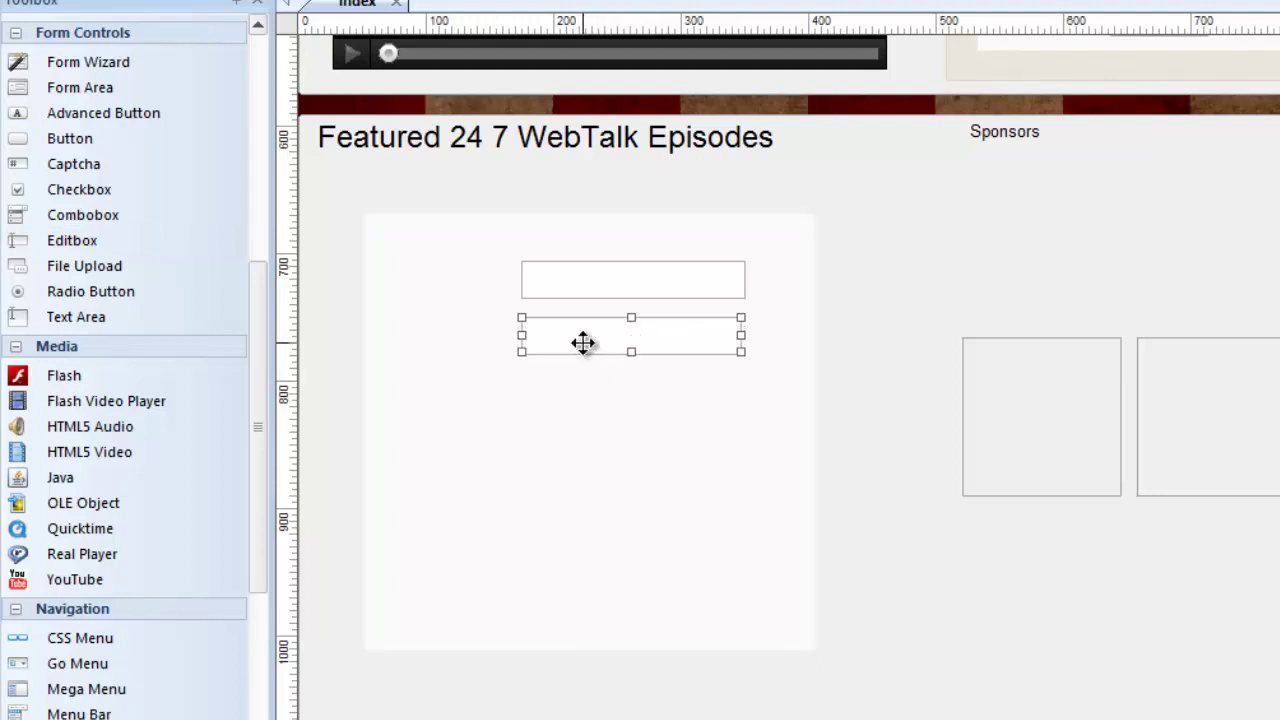
Add the text label "Name:", narrow it and place it directly beside the first edit box.
left_click(599, 284)
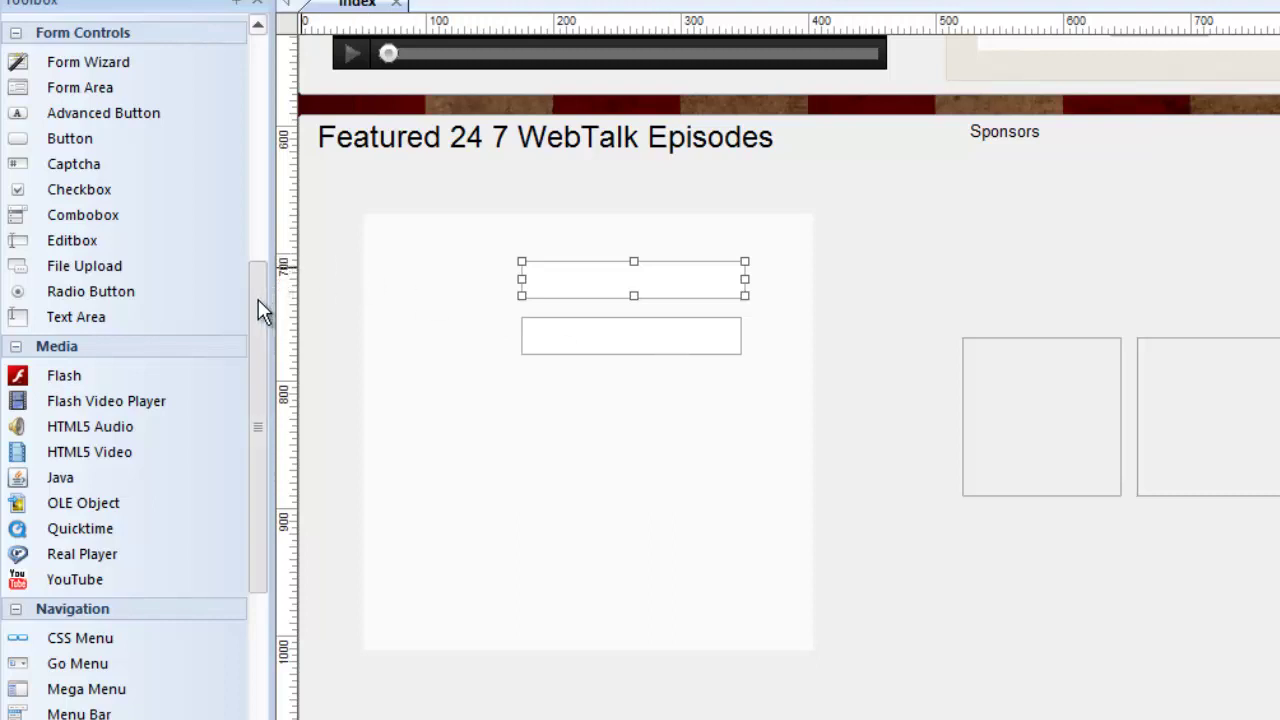
scroll(259, 298, "up", 2)
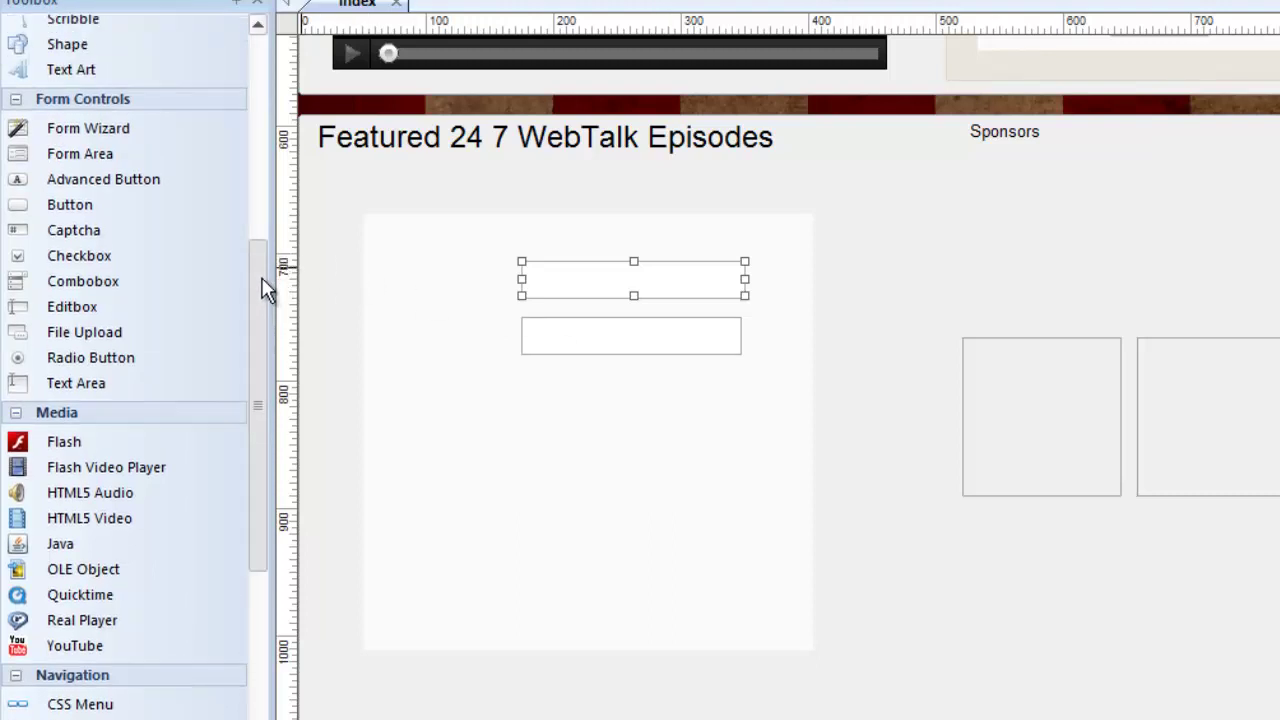
left_click_drag(269, 240, 282, 76)
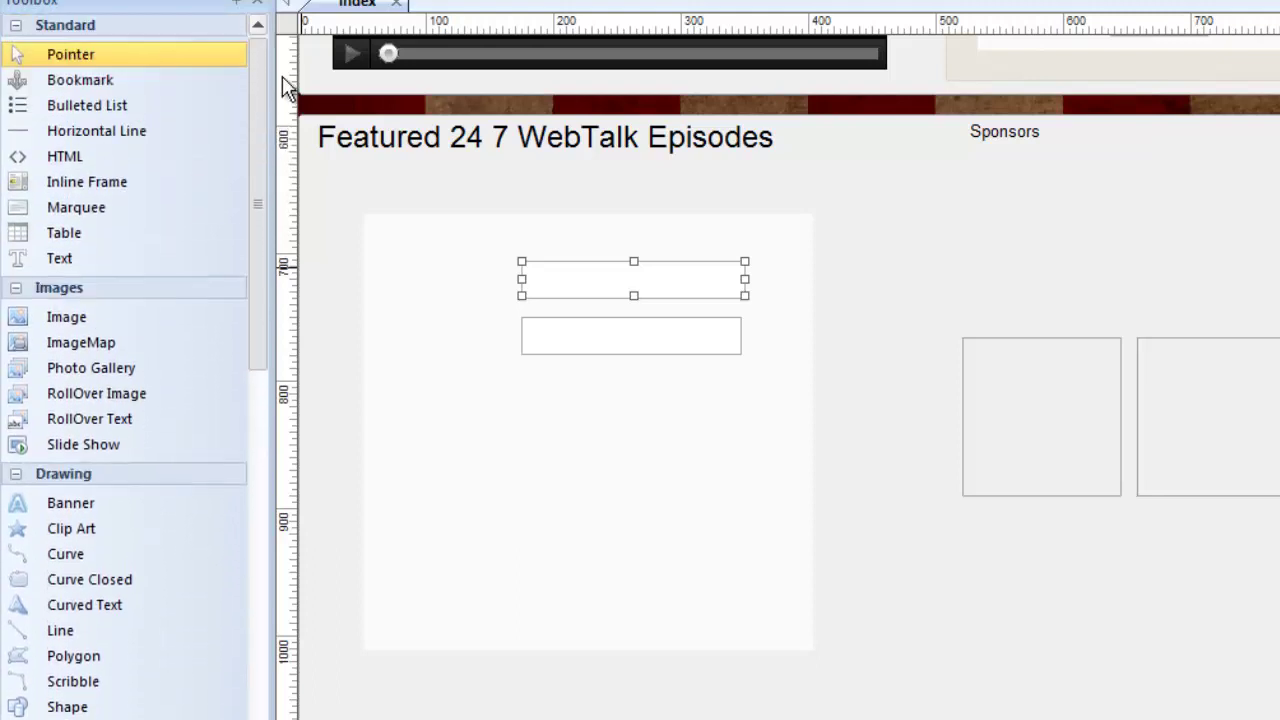
left_click(60, 260)
mouse_move(369, 266)
left_mouse_down()
mouse_move(489, 274)
mouse_move(492, 307)
left_mouse_up()
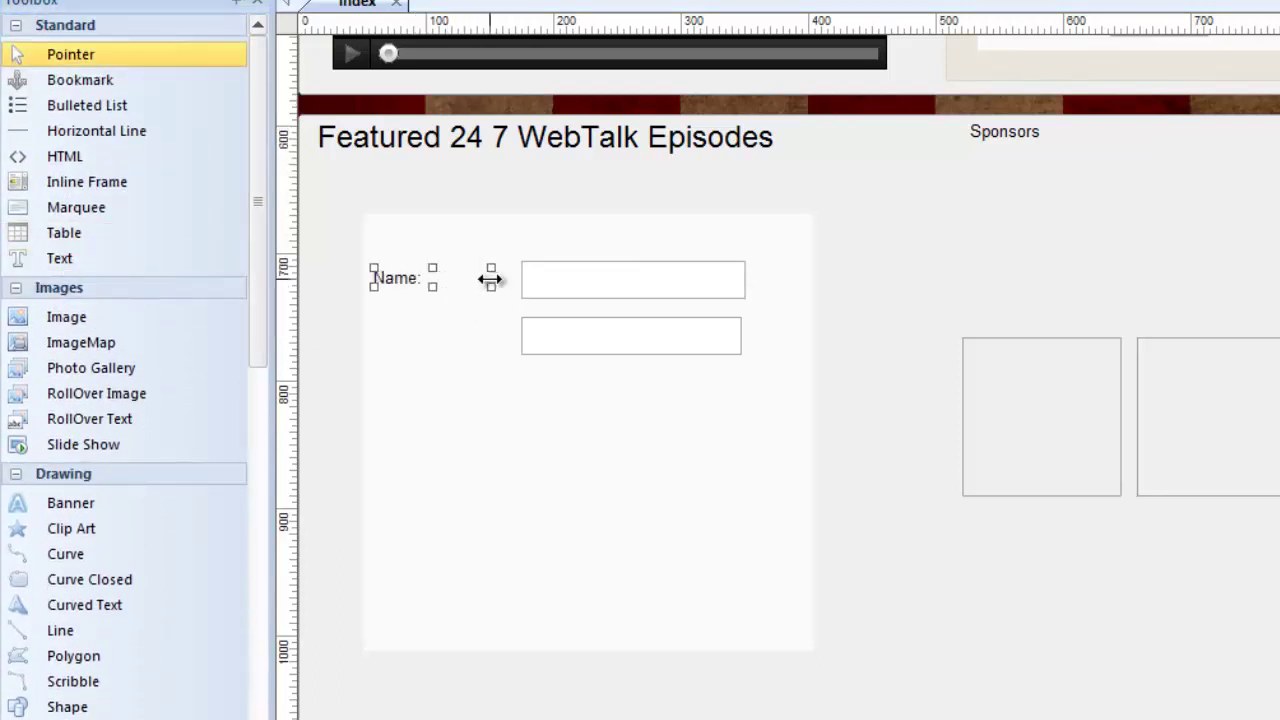
mouse_move(489, 277)
left_mouse_down()
mouse_move(408, 277)
mouse_move(472, 279)
left_mouse_up()
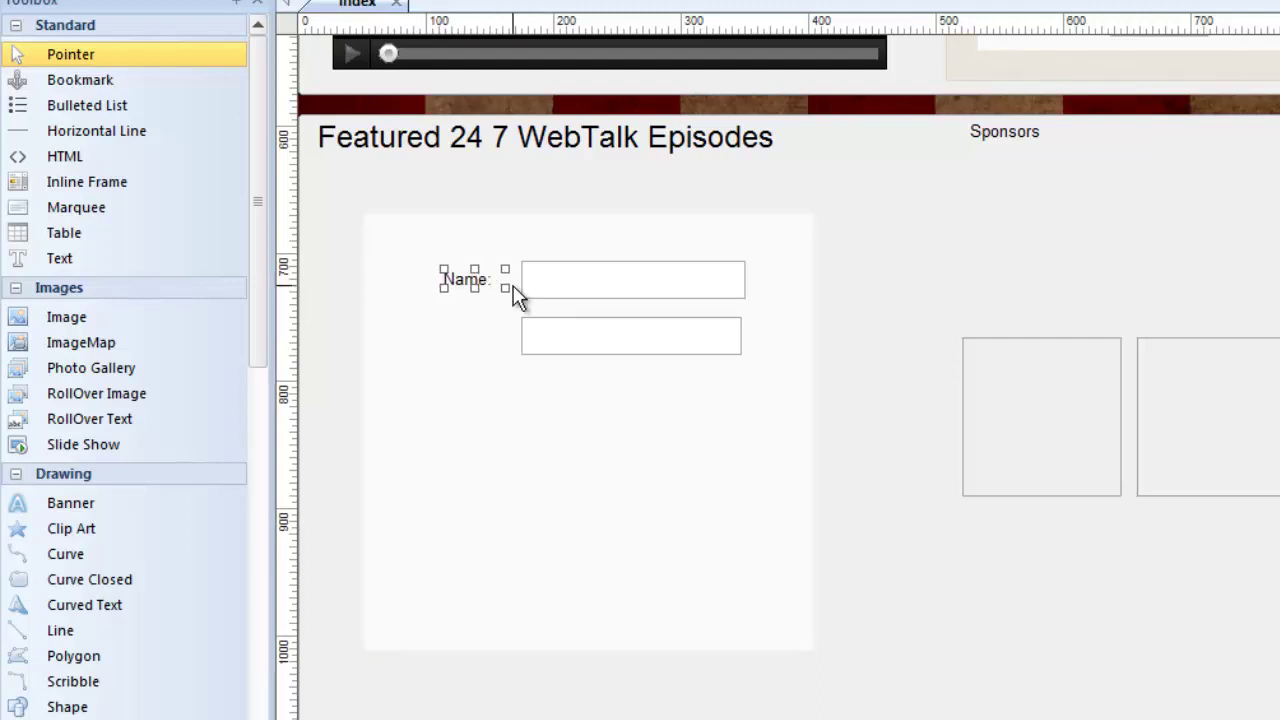
Move the second edit box slightly up, closer to the first one.
left_click(572, 332)
left_click_drag(572, 332, 573, 326)
left_click(465, 332)
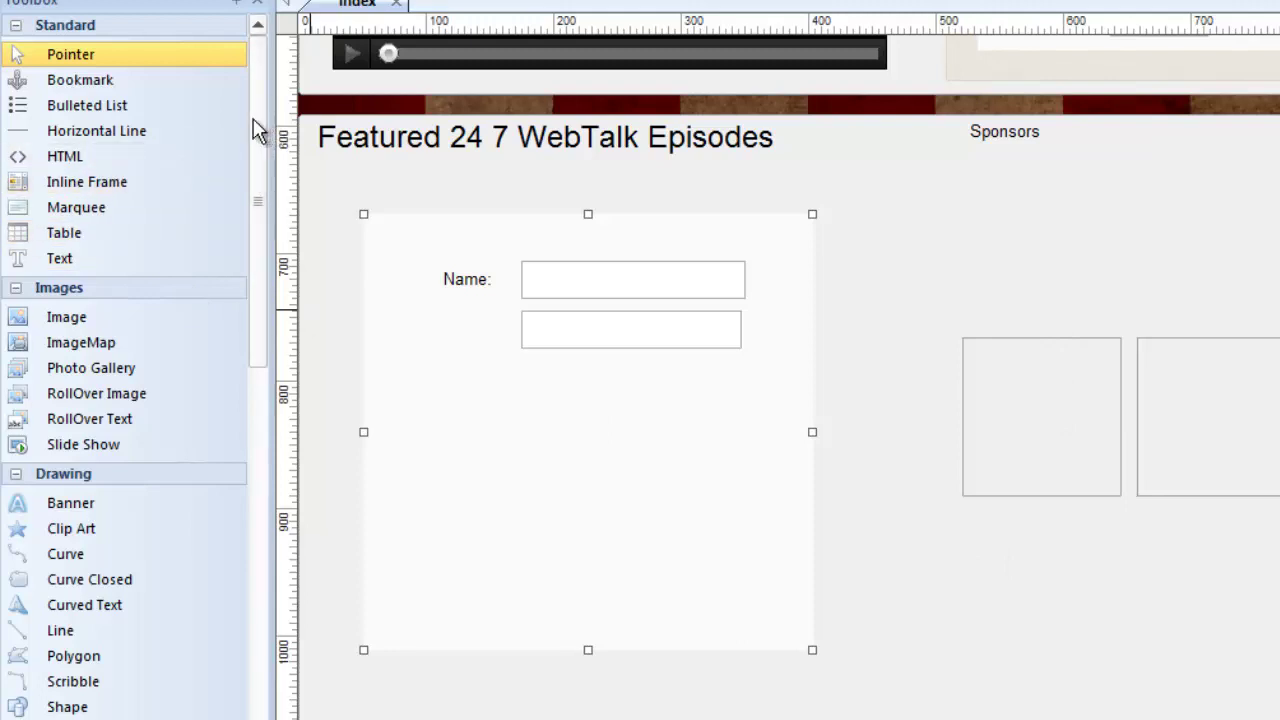
Add a submit button about 95 px wide inside the form area, below the two edit boxes.
left_click_drag(258, 130, 251, 343)
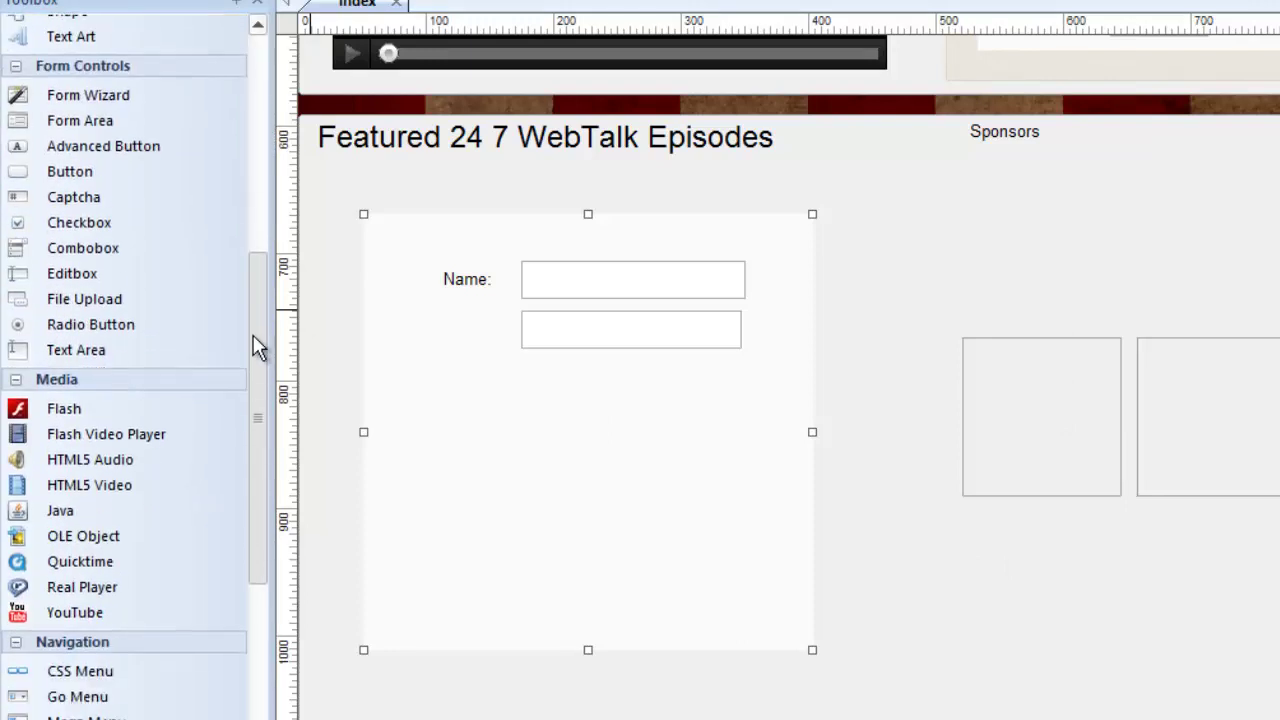
left_click(65, 172)
mouse_move(506, 449)
left_mouse_down()
mouse_move(640, 494)
mouse_move(640, 514)
left_mouse_up()
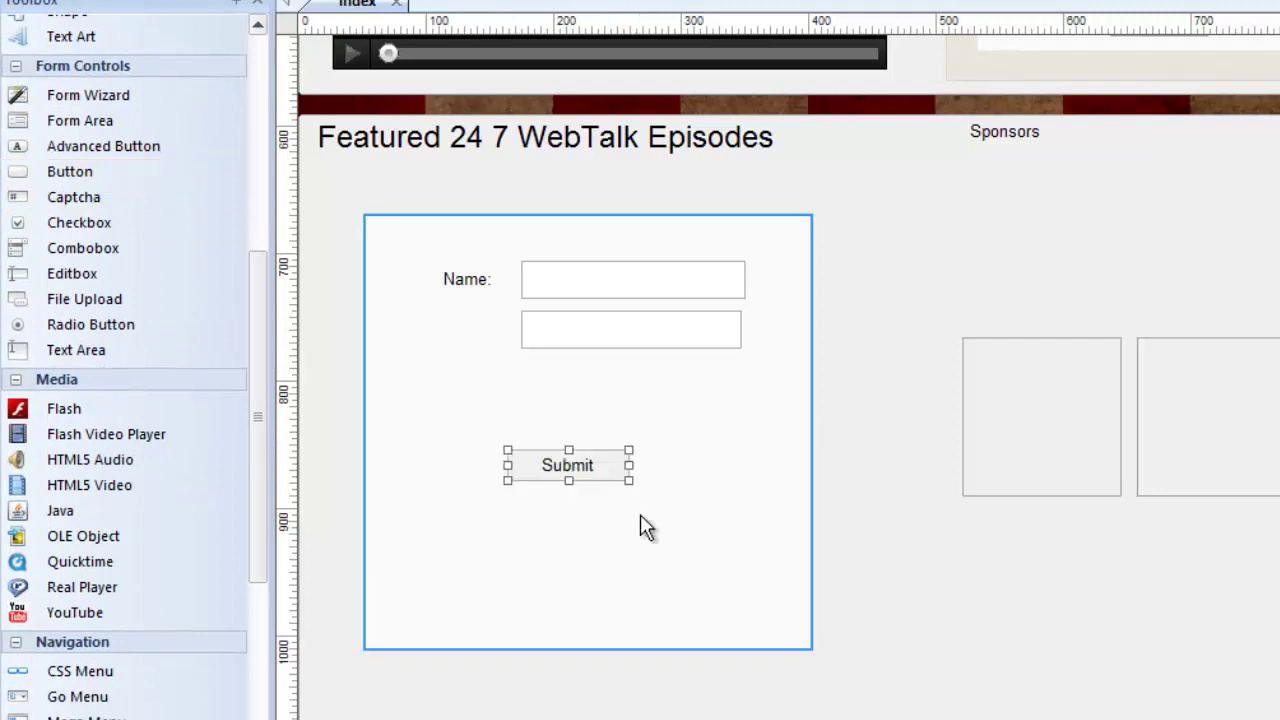
Change the submit button's label to "Send" and move the button up closer to the second edit box, offset toward its far end.
double_click(591, 463)
left_click_drag(1104, 178, 933, 109)
left_click(895, 230)
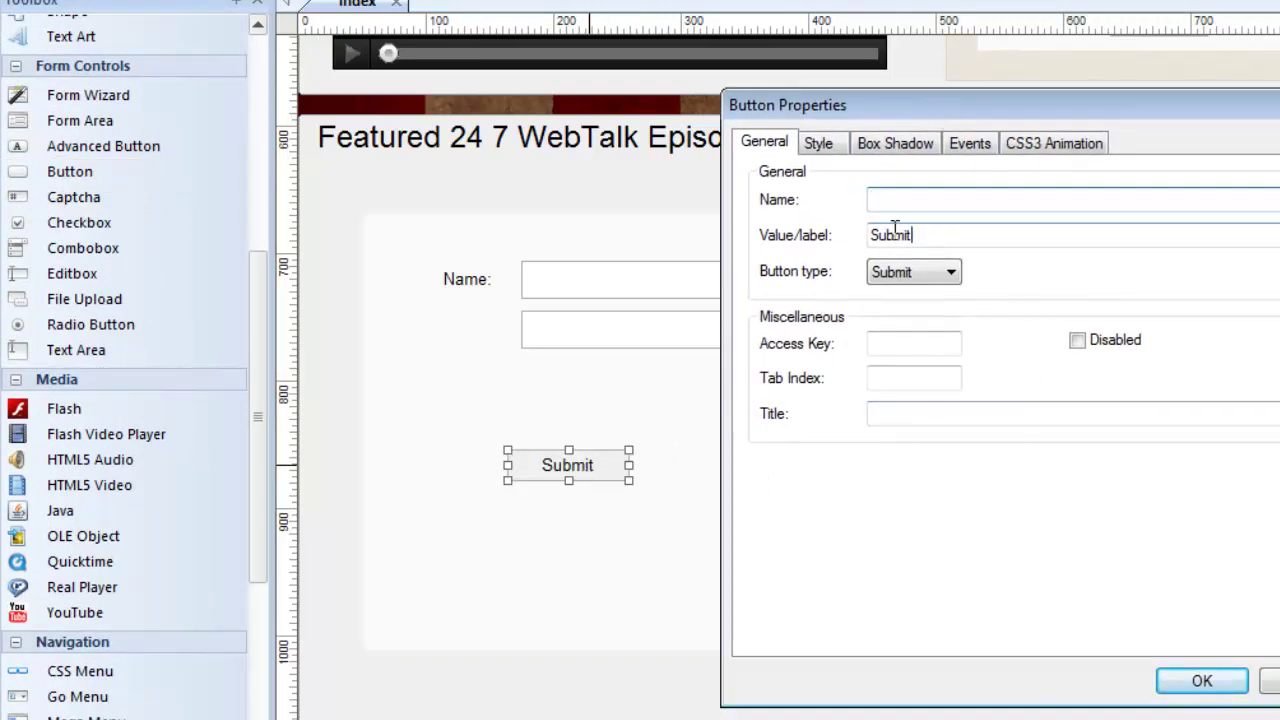
double_click(895, 230)
type("Send")
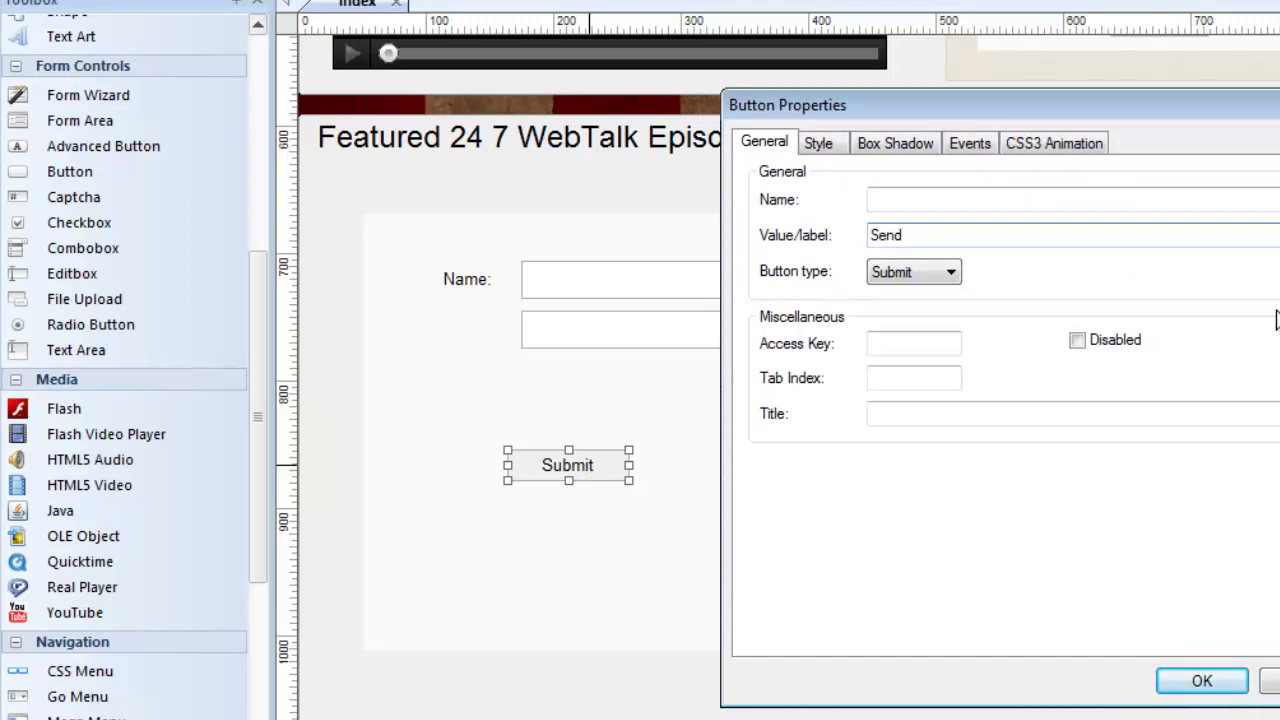
left_click(1175, 680)
left_click_drag(585, 457, 685, 413)
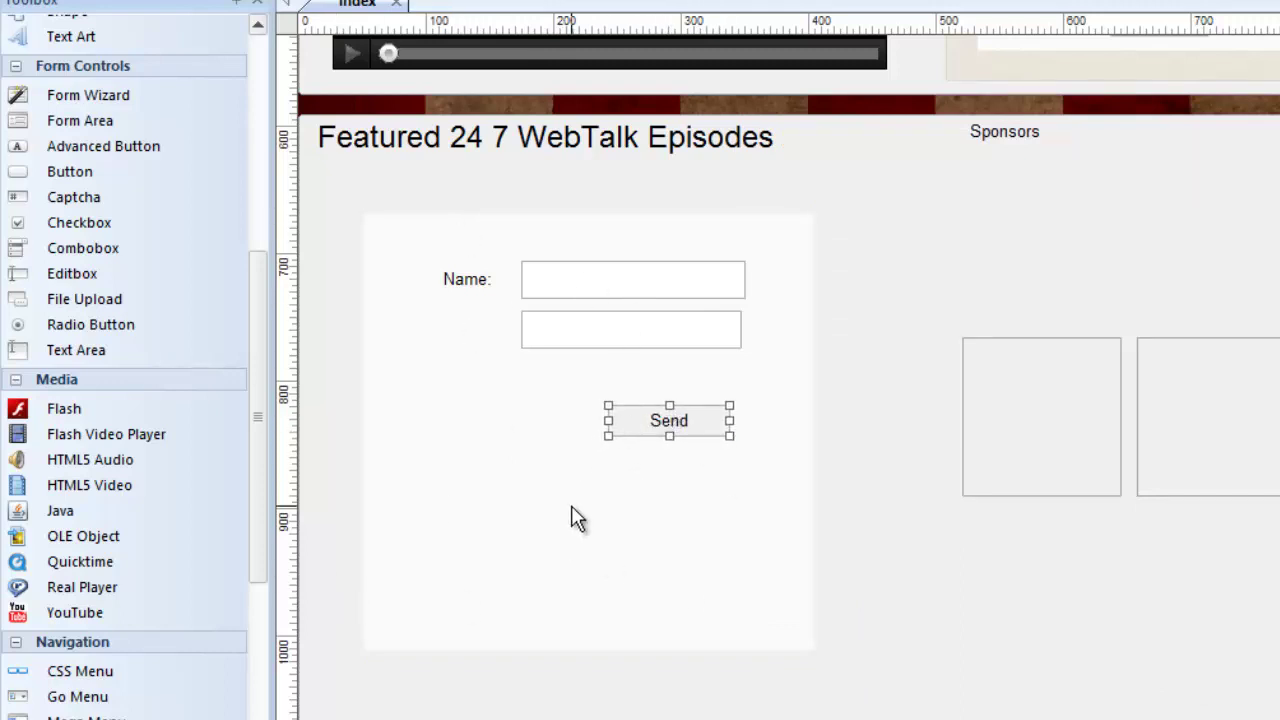
Open the form area's properties and enable the built-in PHP form processor script.
left_click(690, 553)
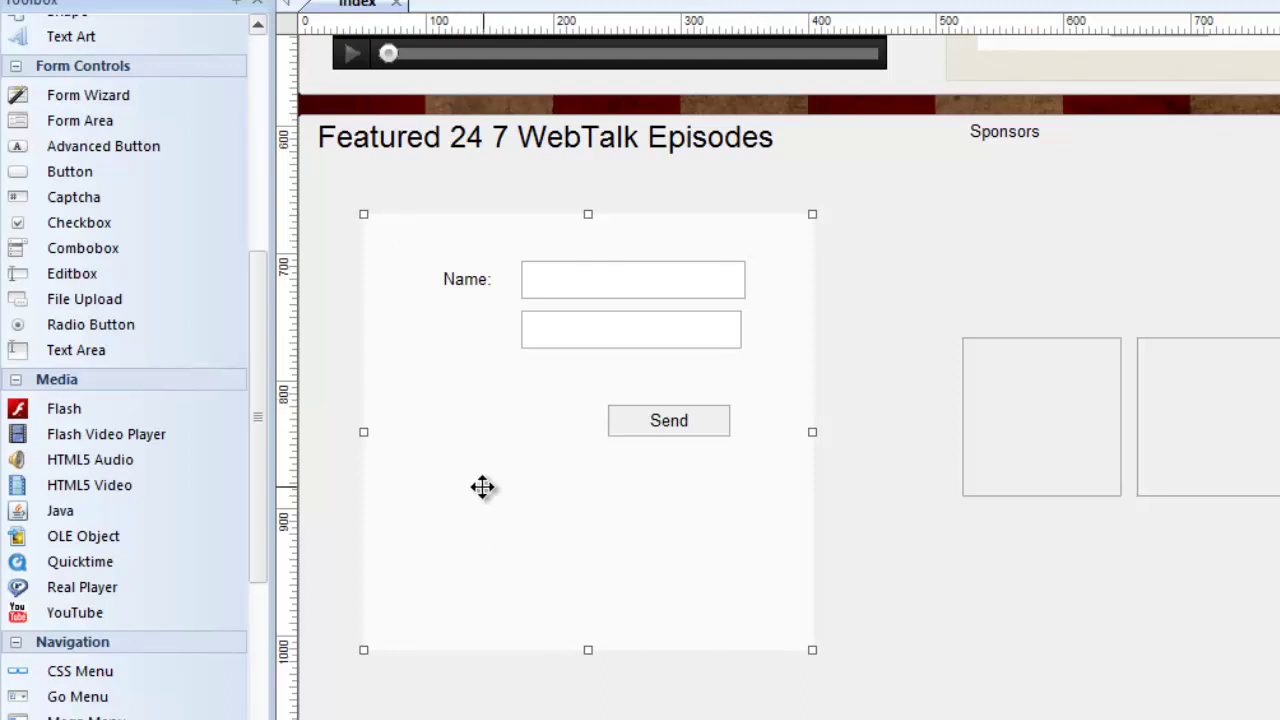
double_click(464, 440)
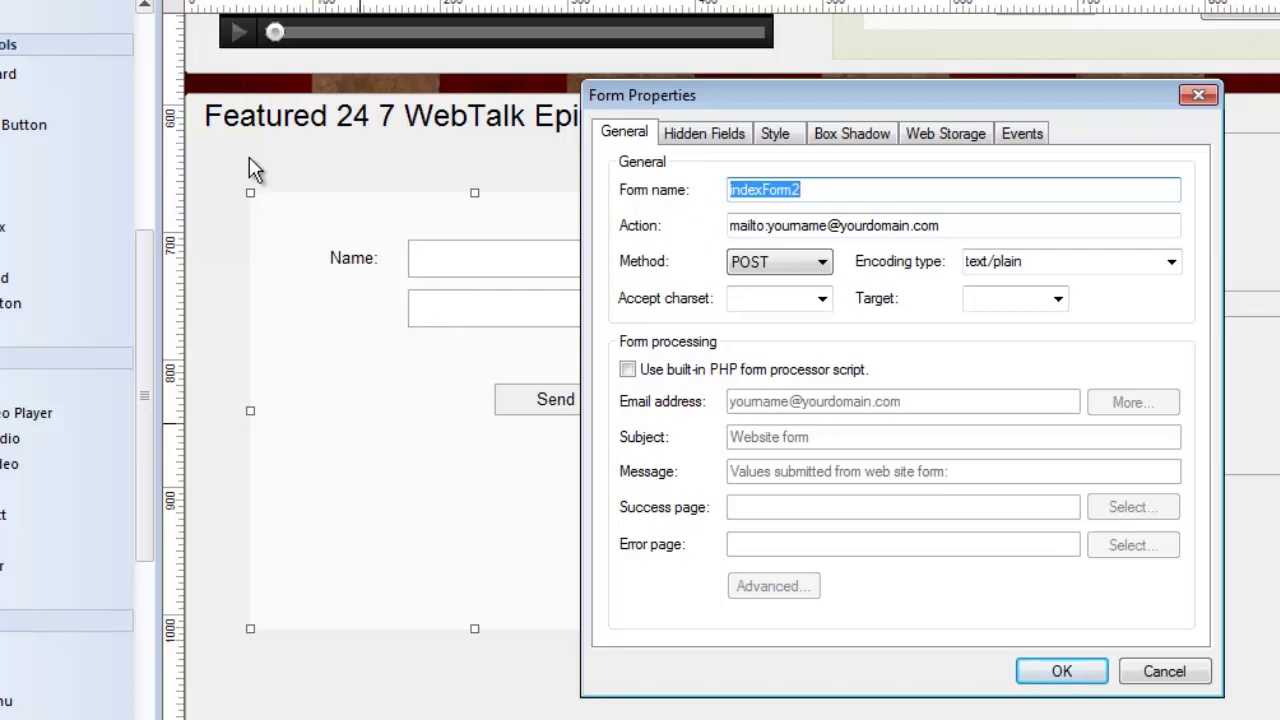
left_click(780, 133)
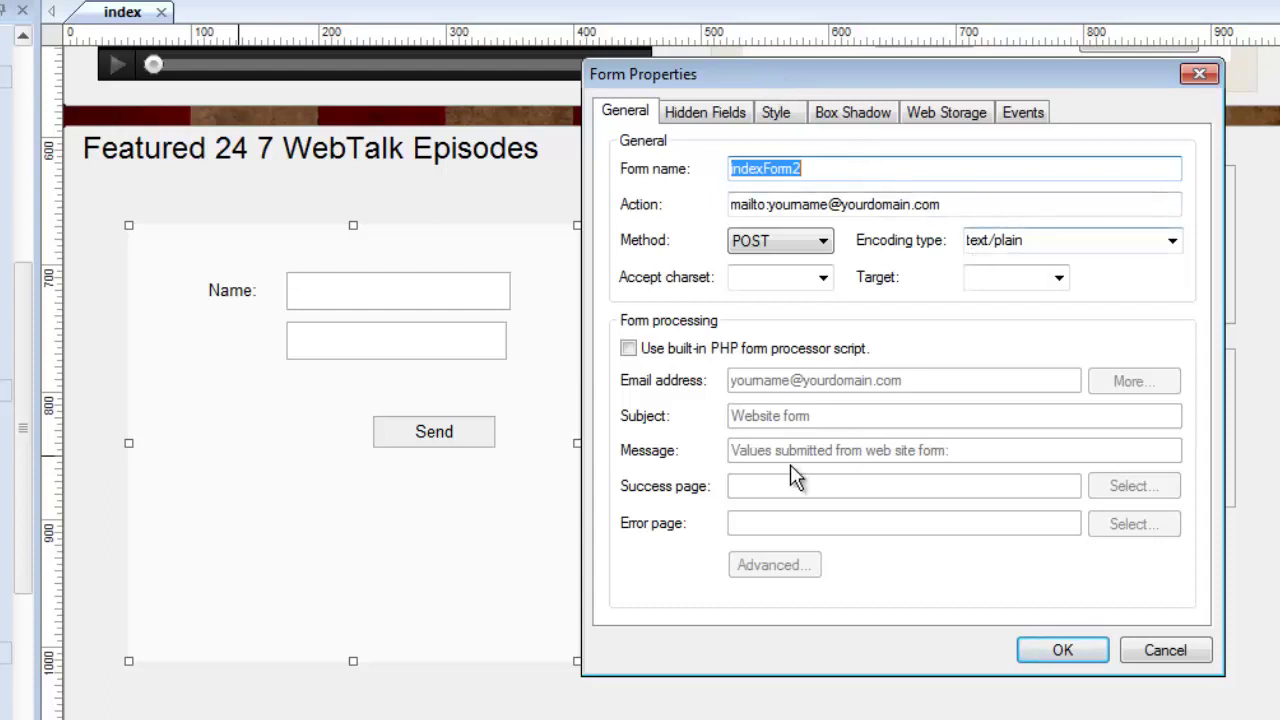
left_click(628, 348)
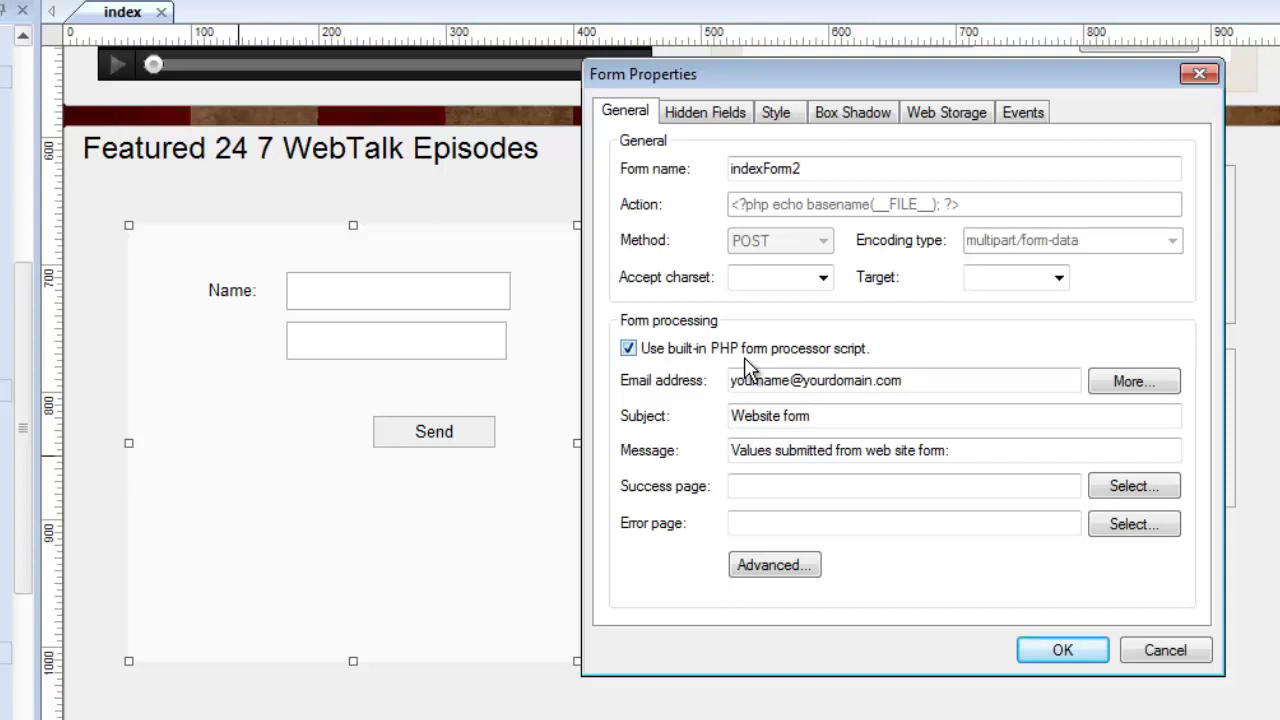
Replace the domain of the form processor's recipient email address with 247webtalk.com.
left_click_drag(912, 380, 731, 384)
left_click(808, 378)
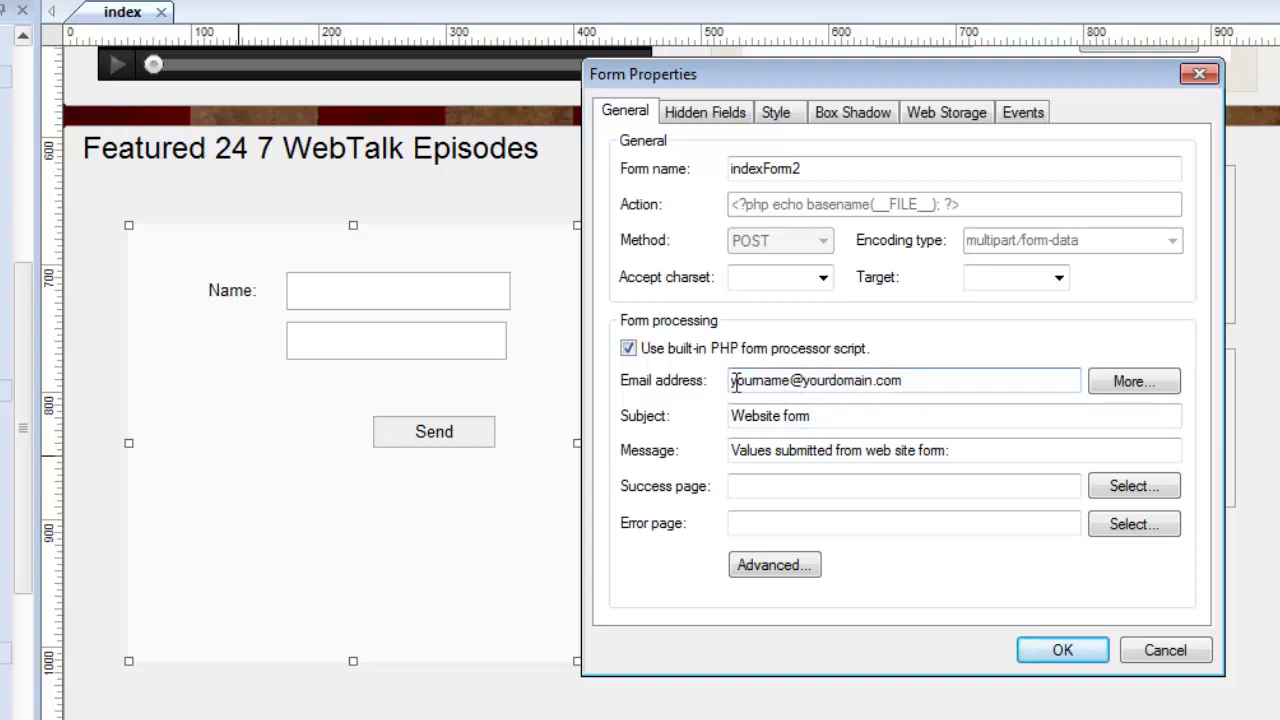
left_click_drag(733, 382, 928, 383)
left_click(927, 385)
left_click_drag(918, 380, 728, 384)
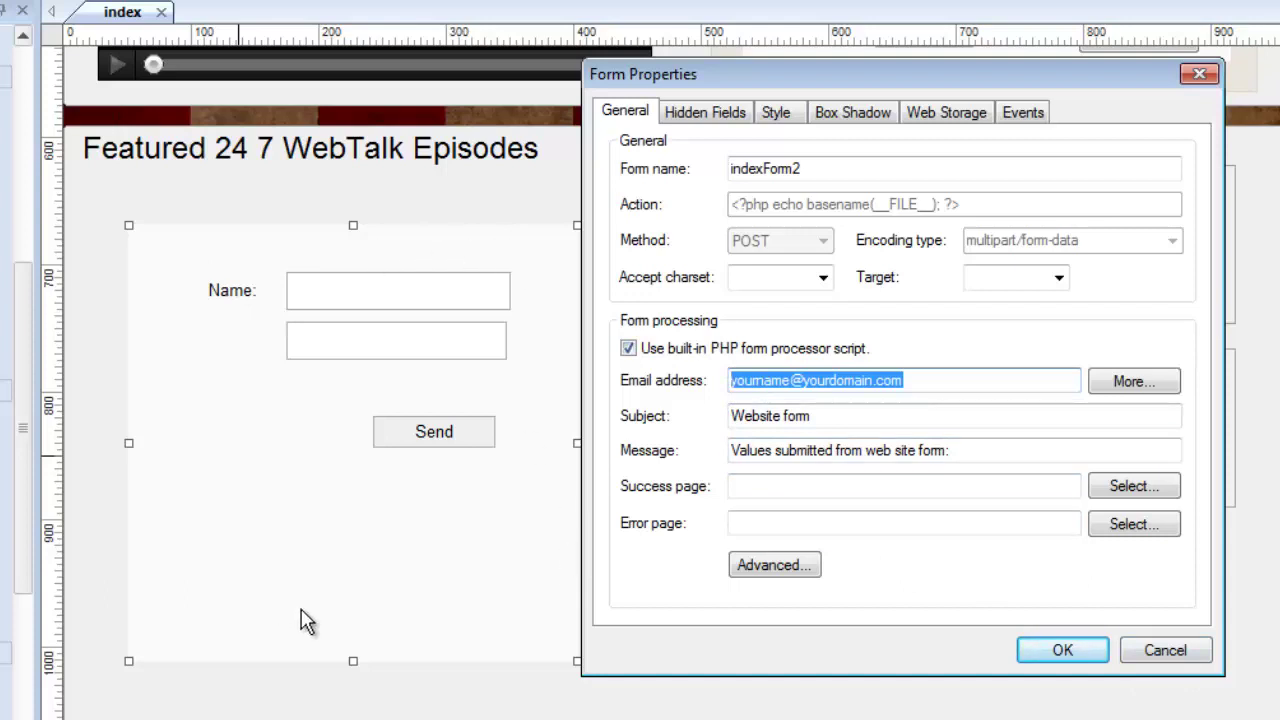
left_click(795, 380)
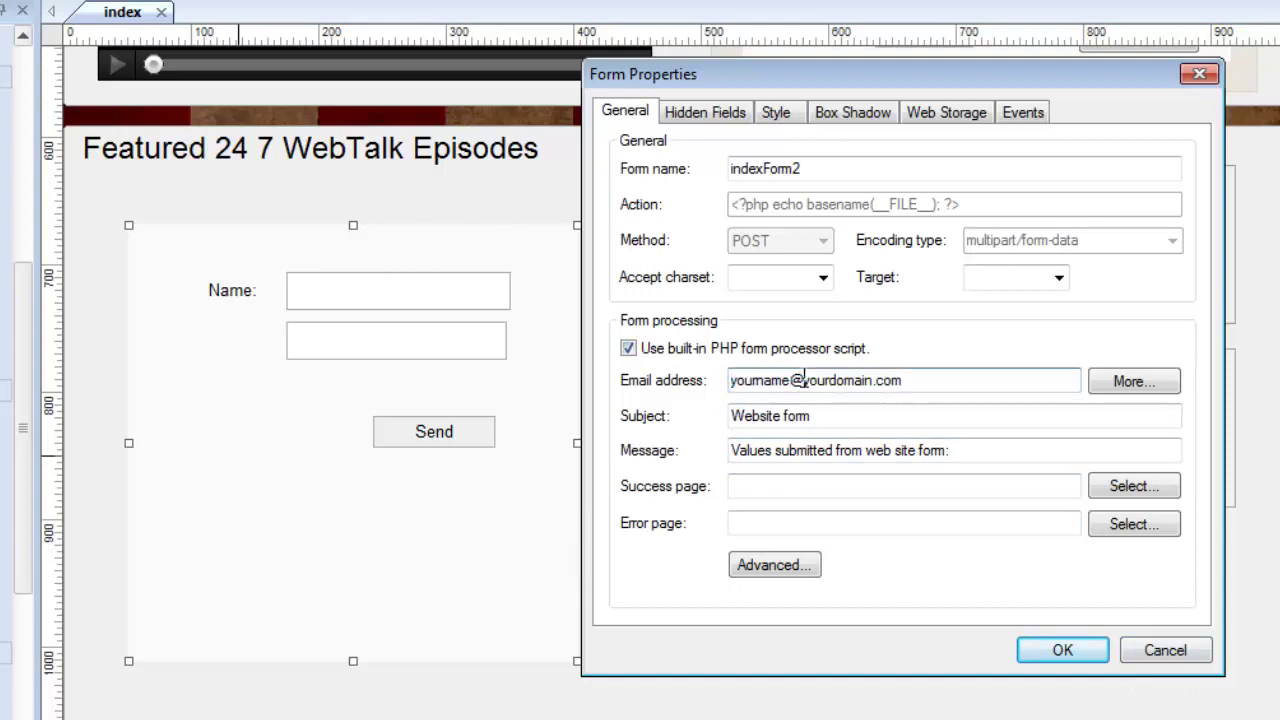
left_click_drag(803, 380, 909, 383)
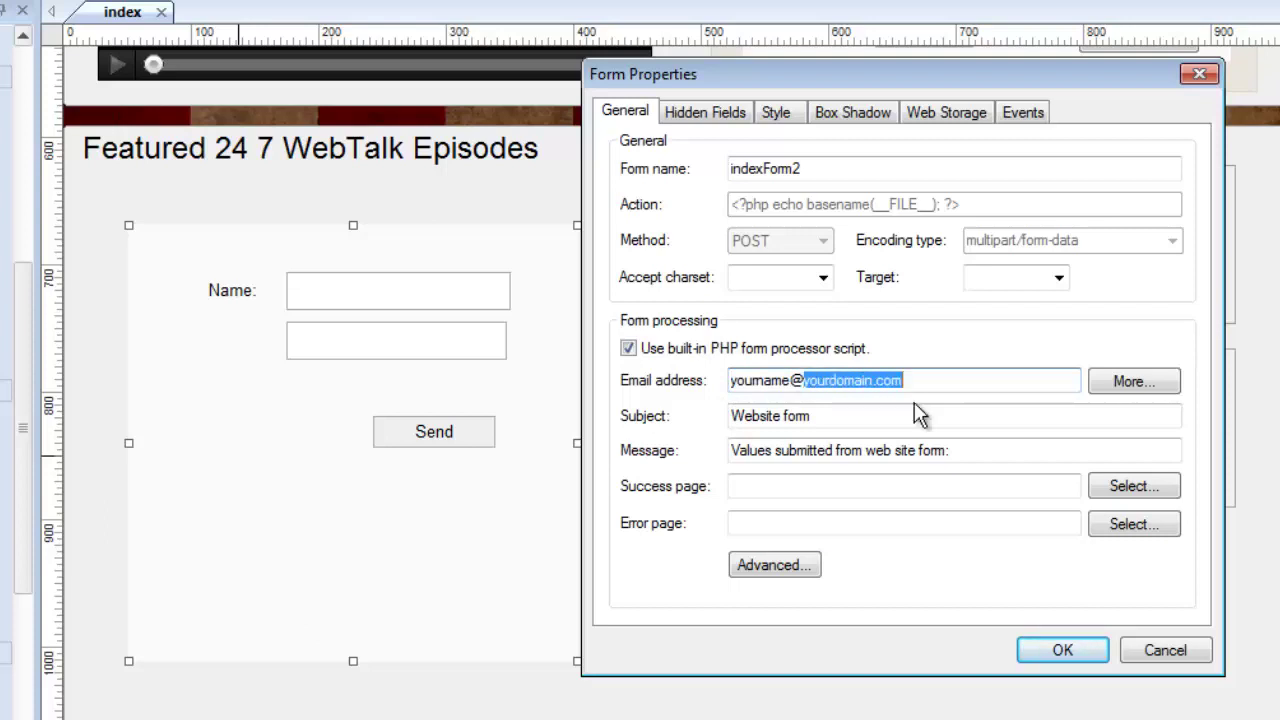
type("247webtalk.com")
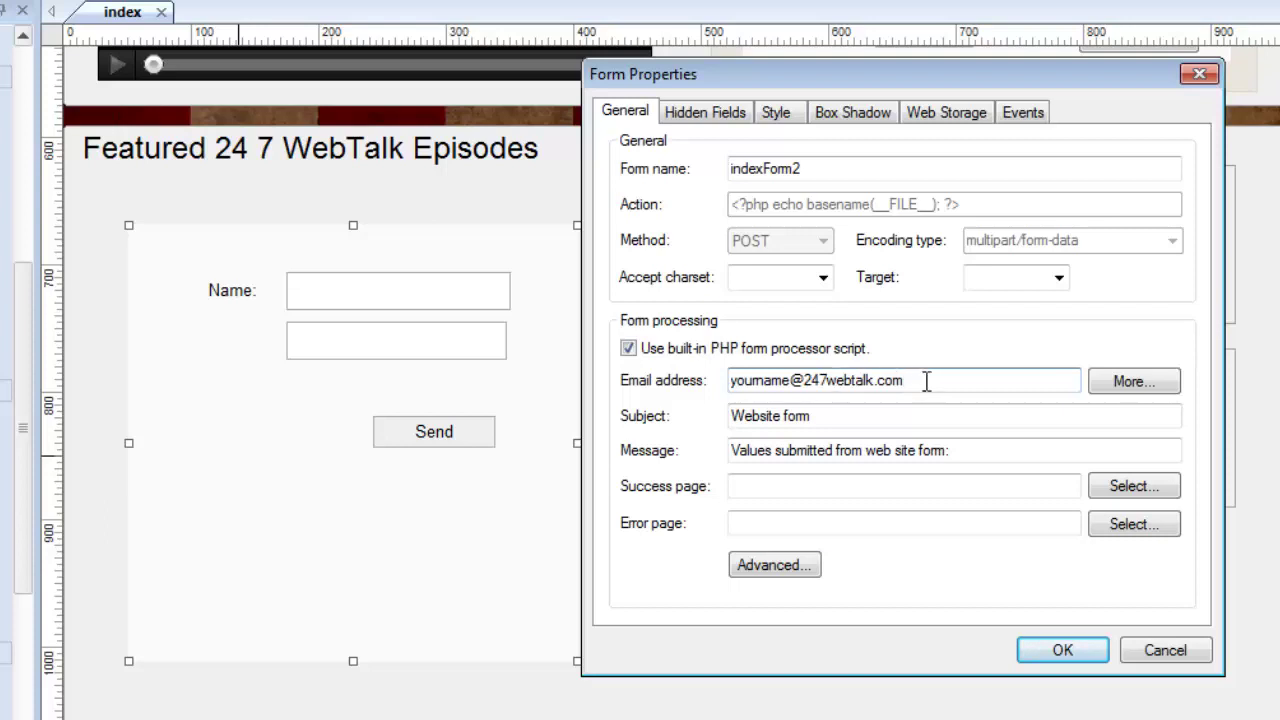
double_click(927, 381)
left_click(921, 380)
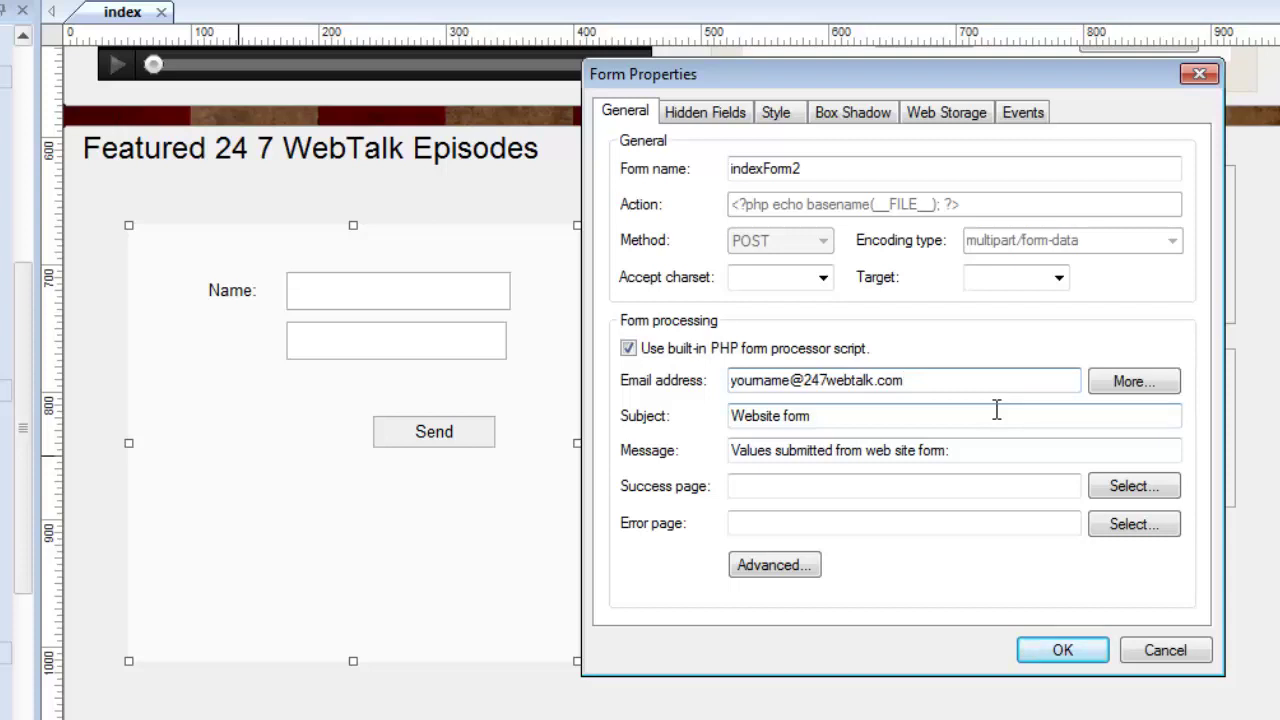
Set the form processor's success page to the thanks page and apply the form properties.
left_click(829, 416)
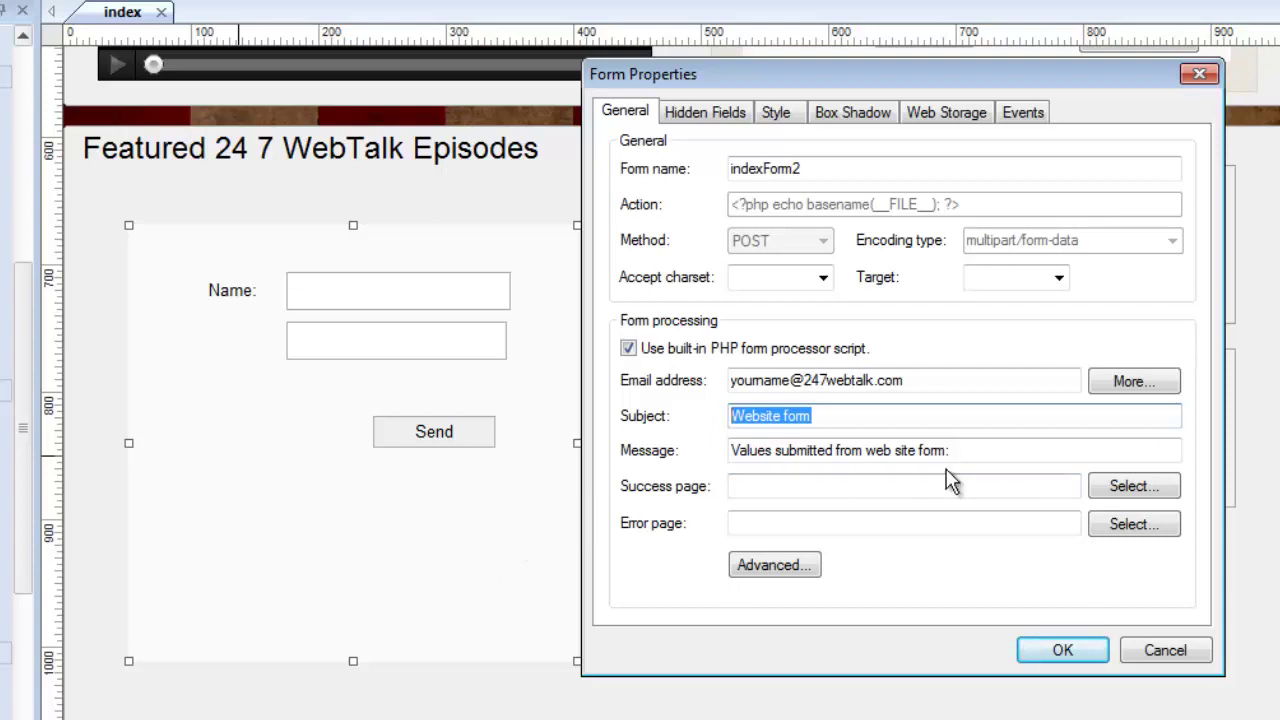
left_click(1124, 492)
left_click(697, 210)
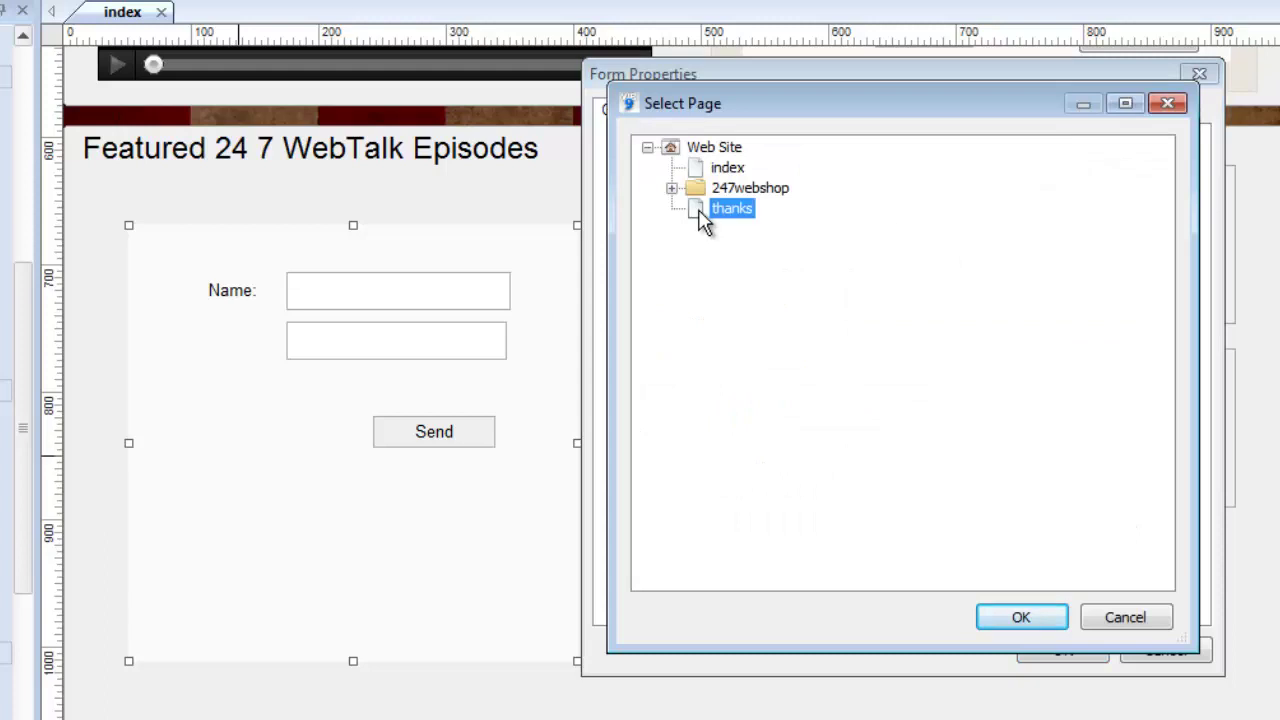
left_click(1020, 618)
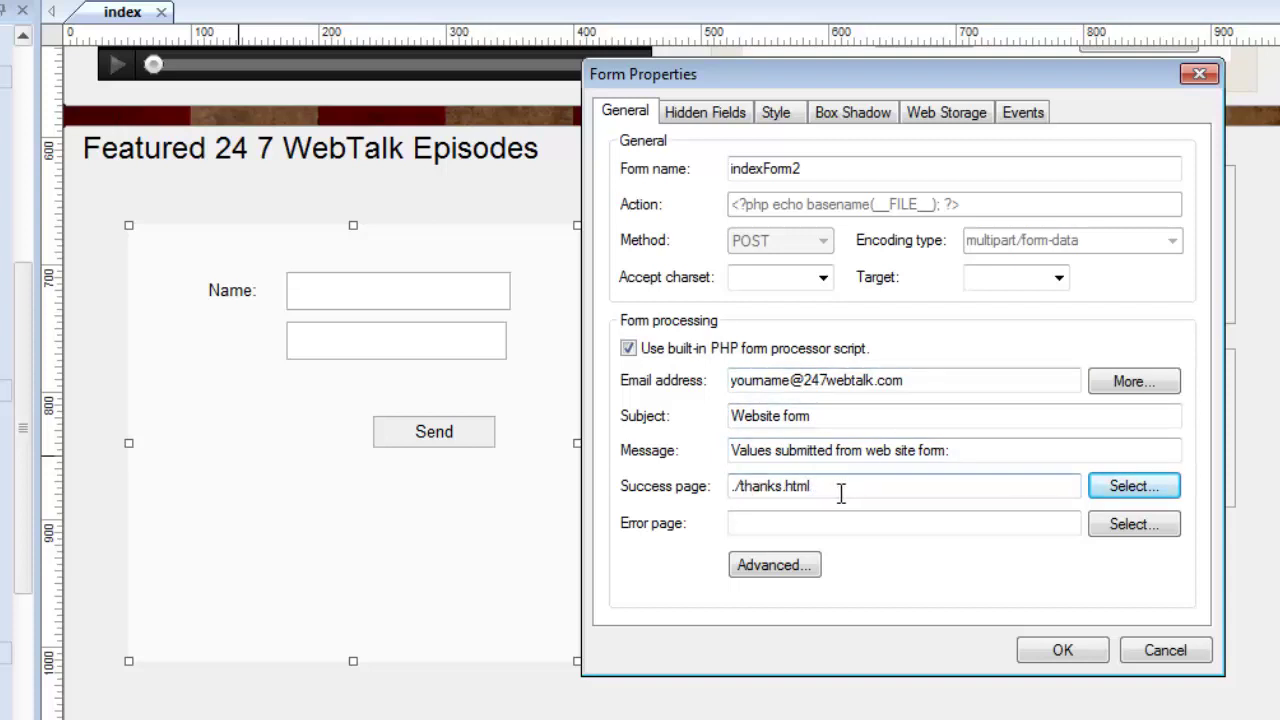
left_click(1060, 652)
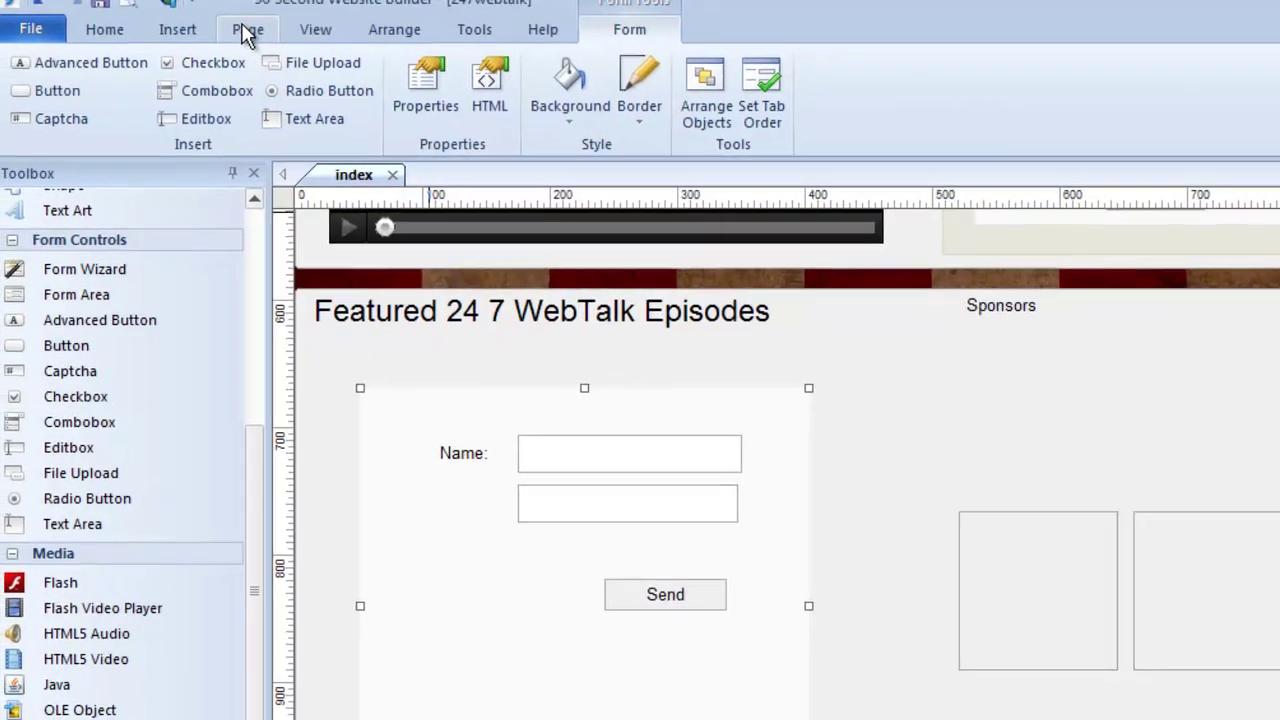
Open the index page's properties, switch its file extension to html and back to php, and apply the settings.
left_click(251, 33)
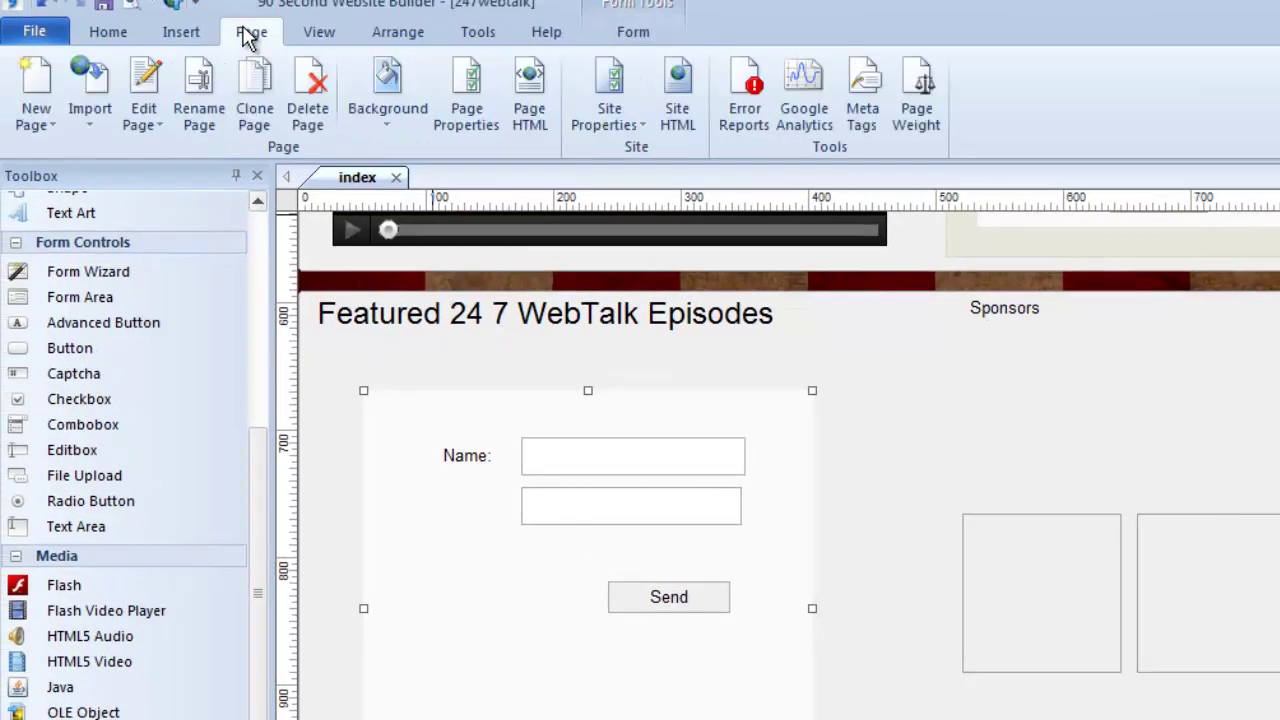
left_click(465, 100)
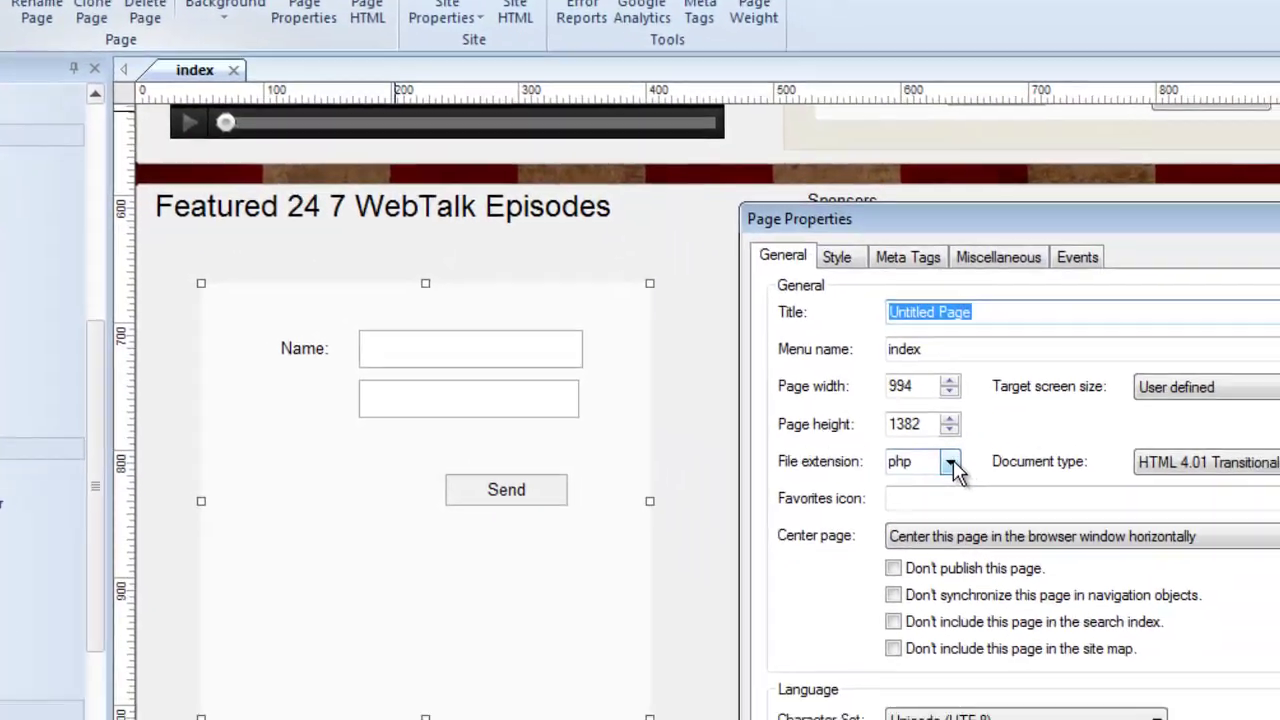
left_click(952, 464)
left_click(951, 465)
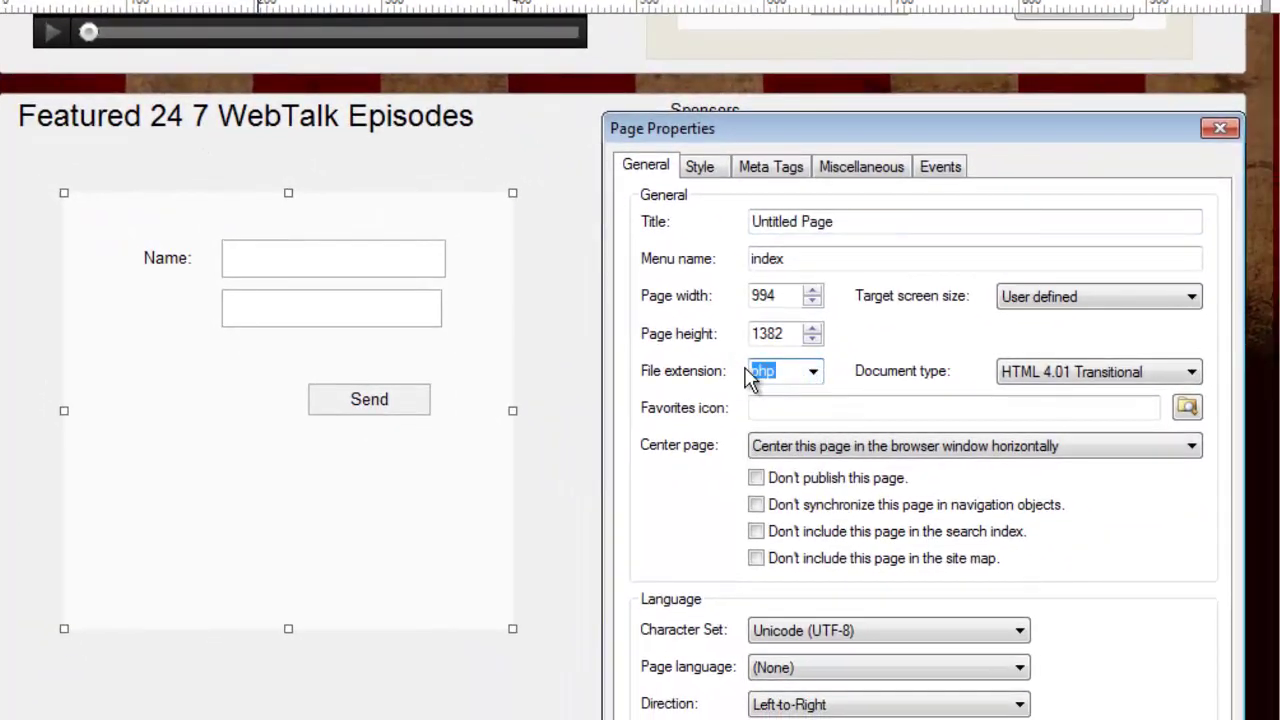
left_click(812, 371)
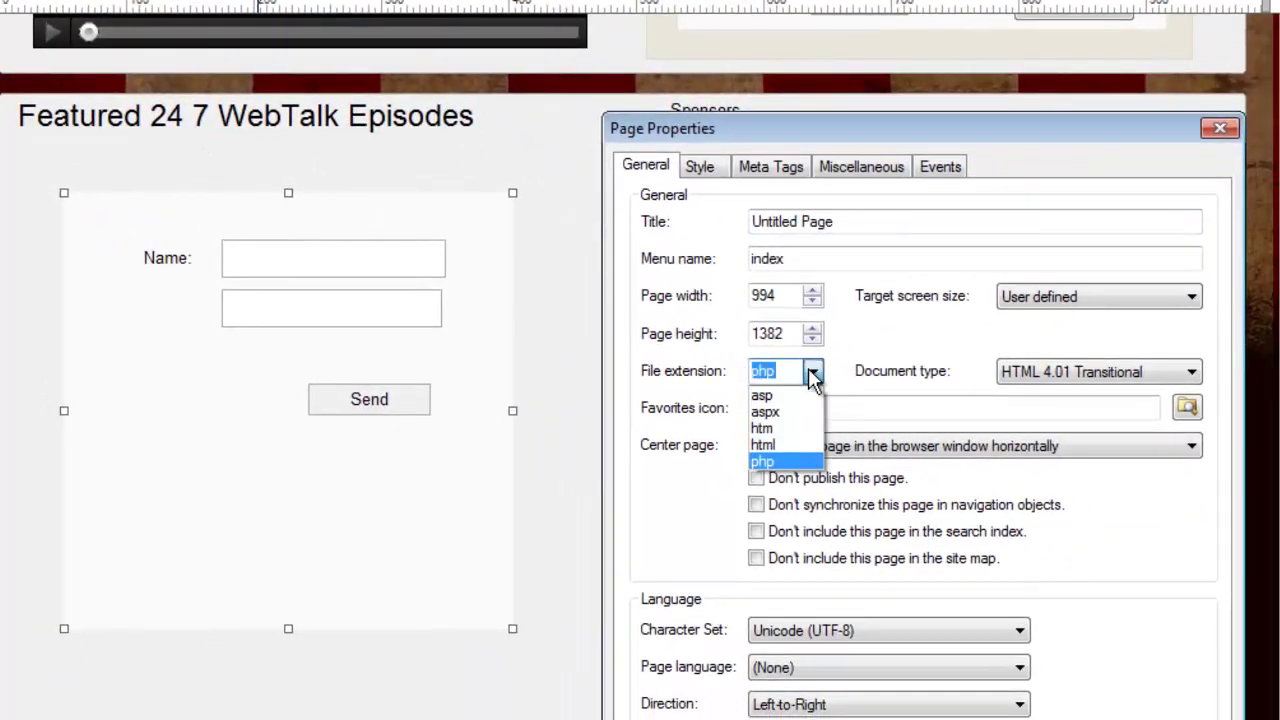
left_click(765, 443)
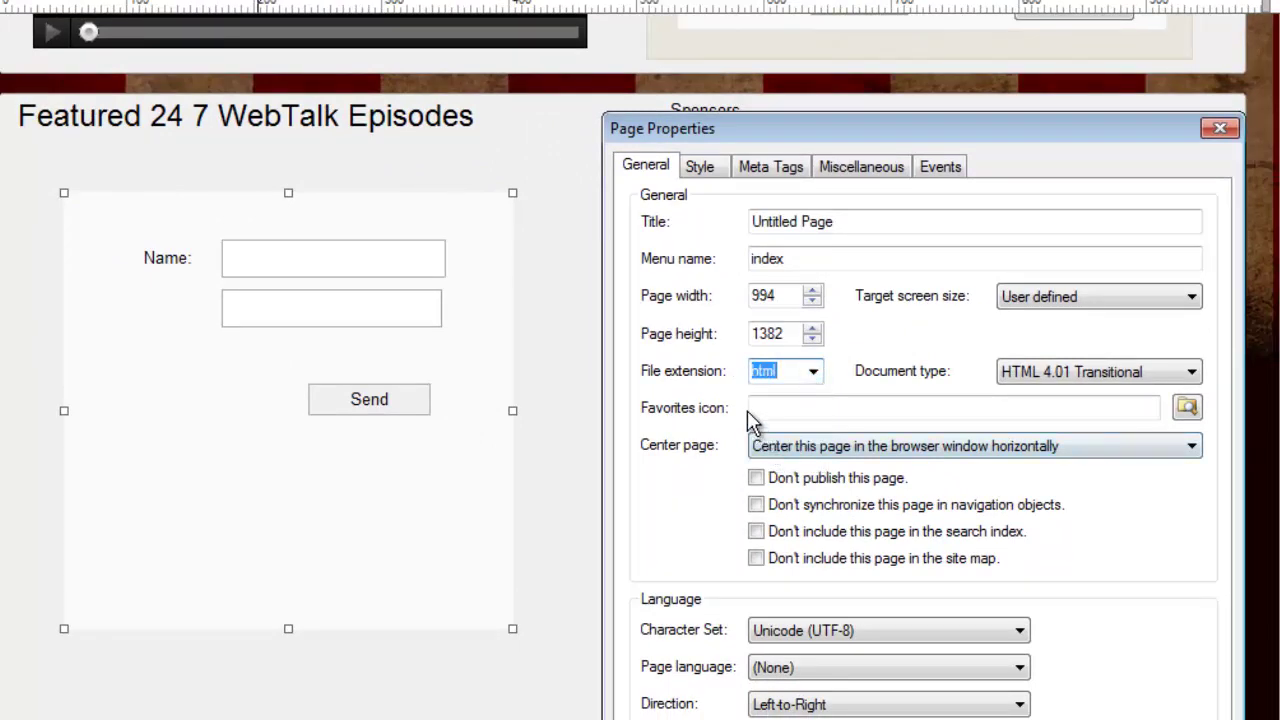
scroll(806, 375, "down", 1)
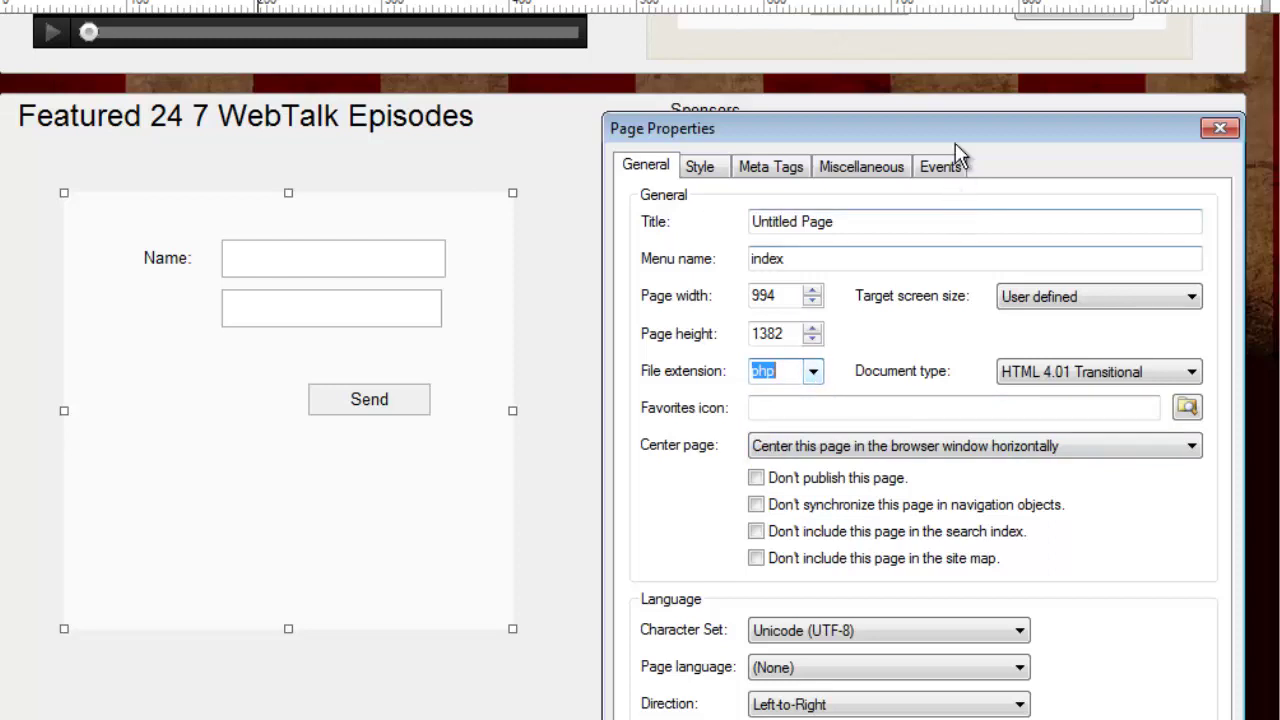
left_click_drag(960, 138, 950, 28)
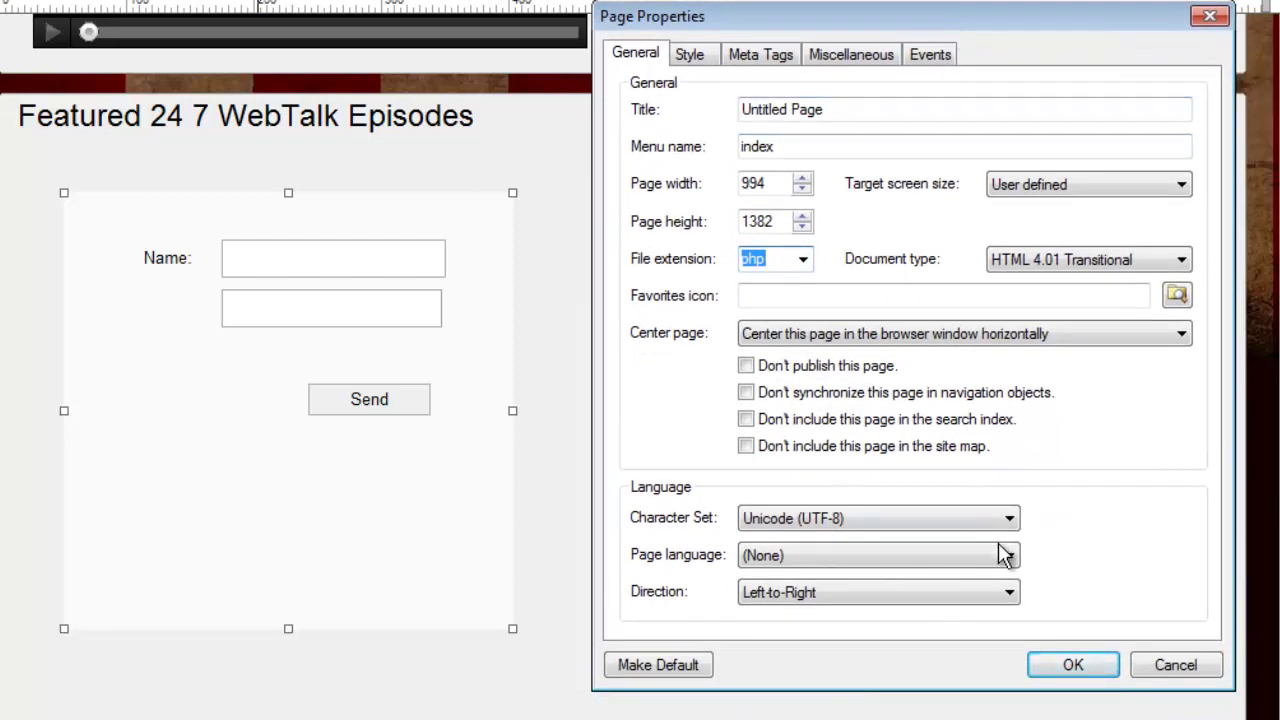
left_click(1048, 670)
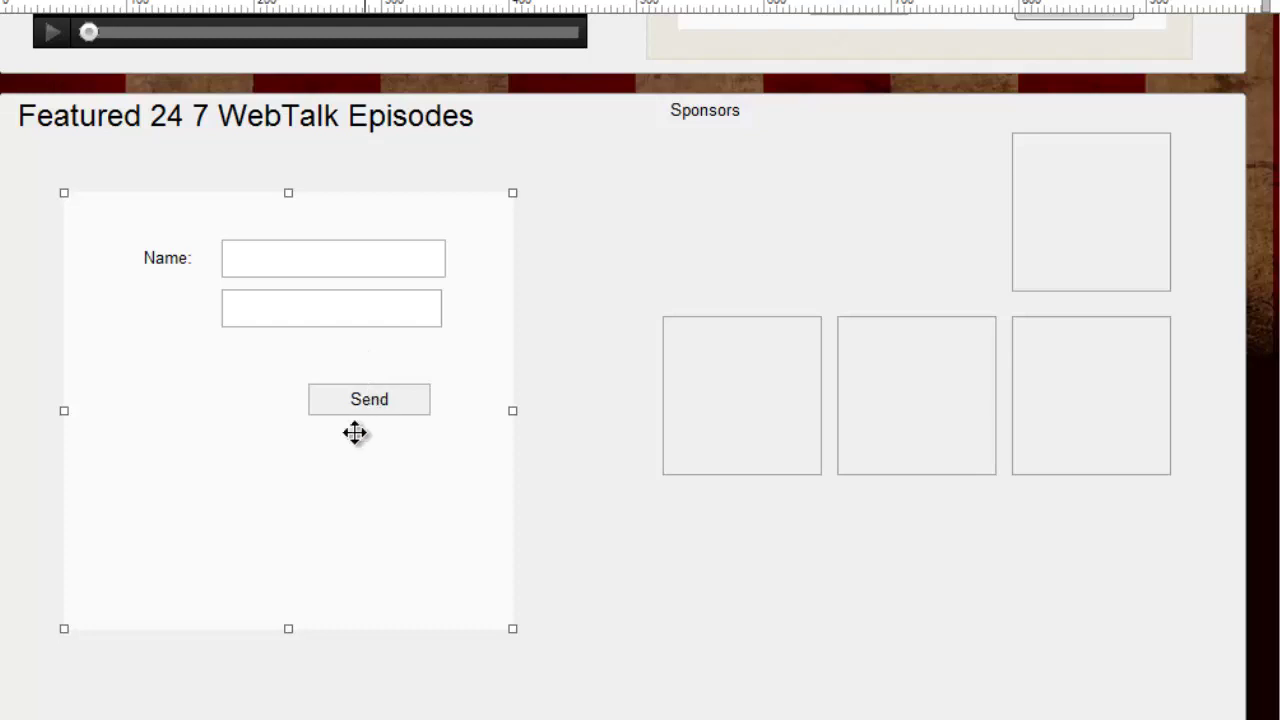
Review the form area's processing settings in its properties, particularly the email subject.
double_click(347, 491)
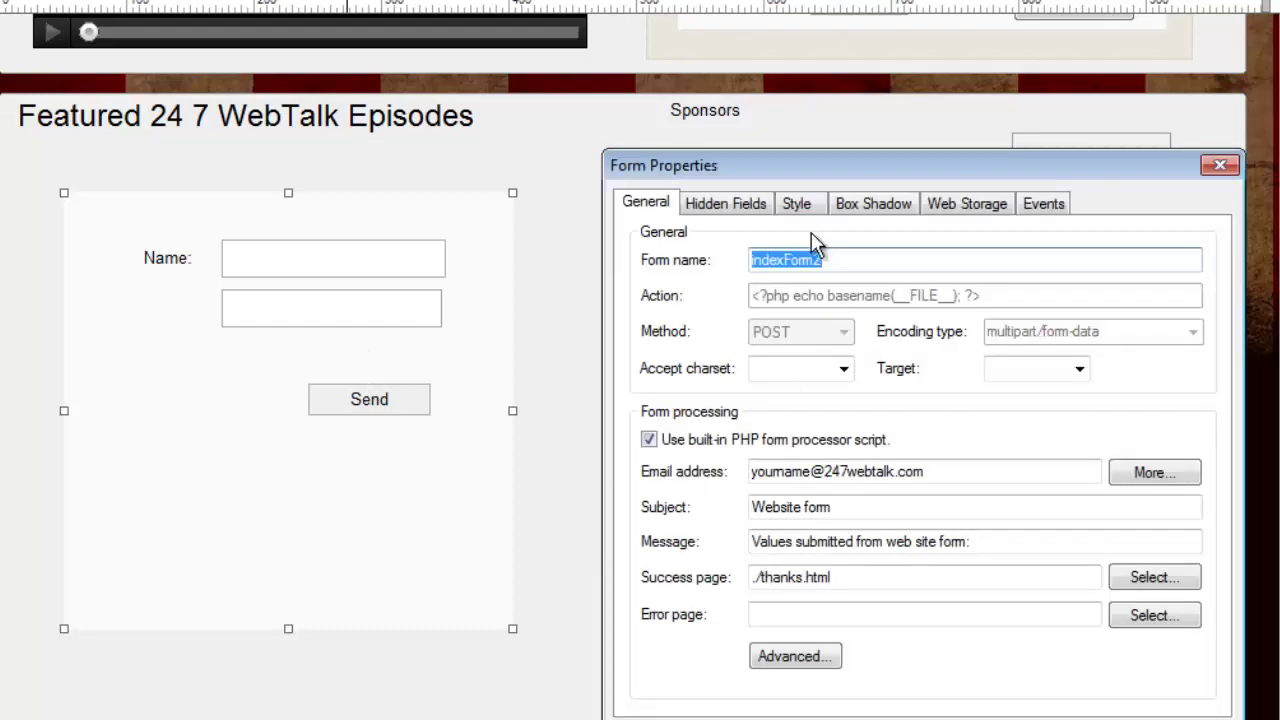
left_click_drag(822, 164, 565, 58)
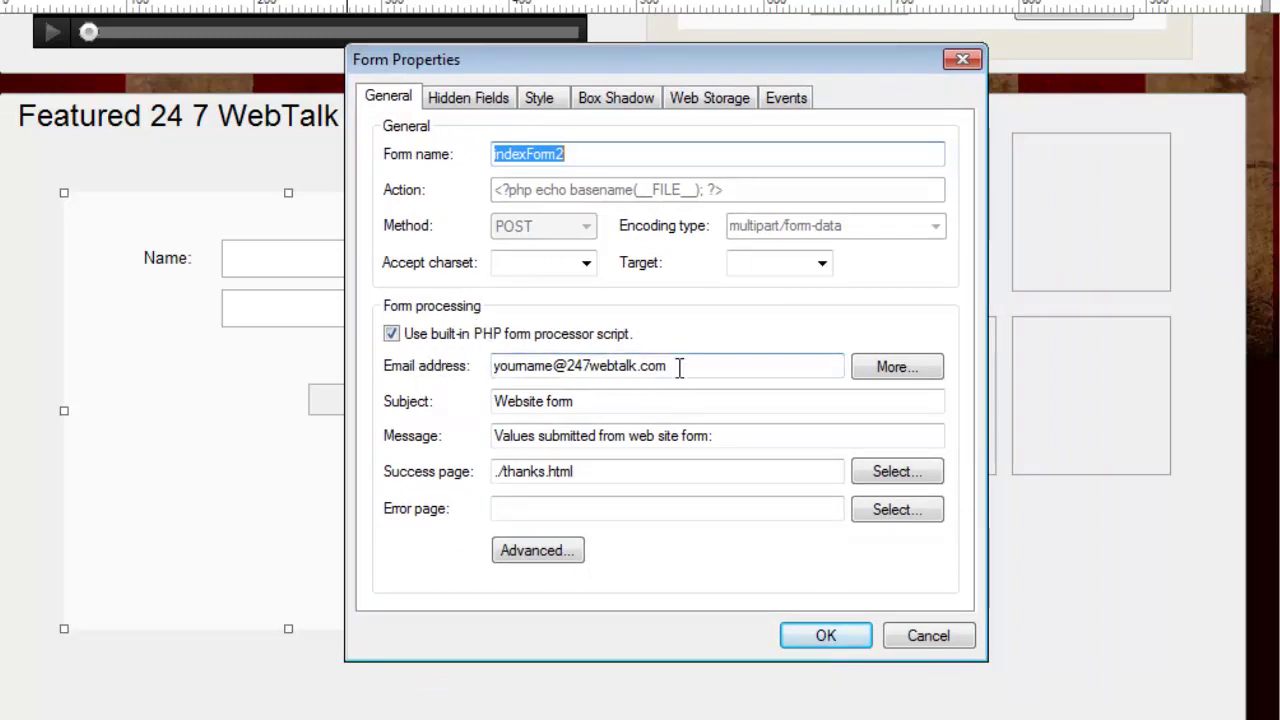
left_click(499, 402)
left_click_drag(499, 402, 589, 400)
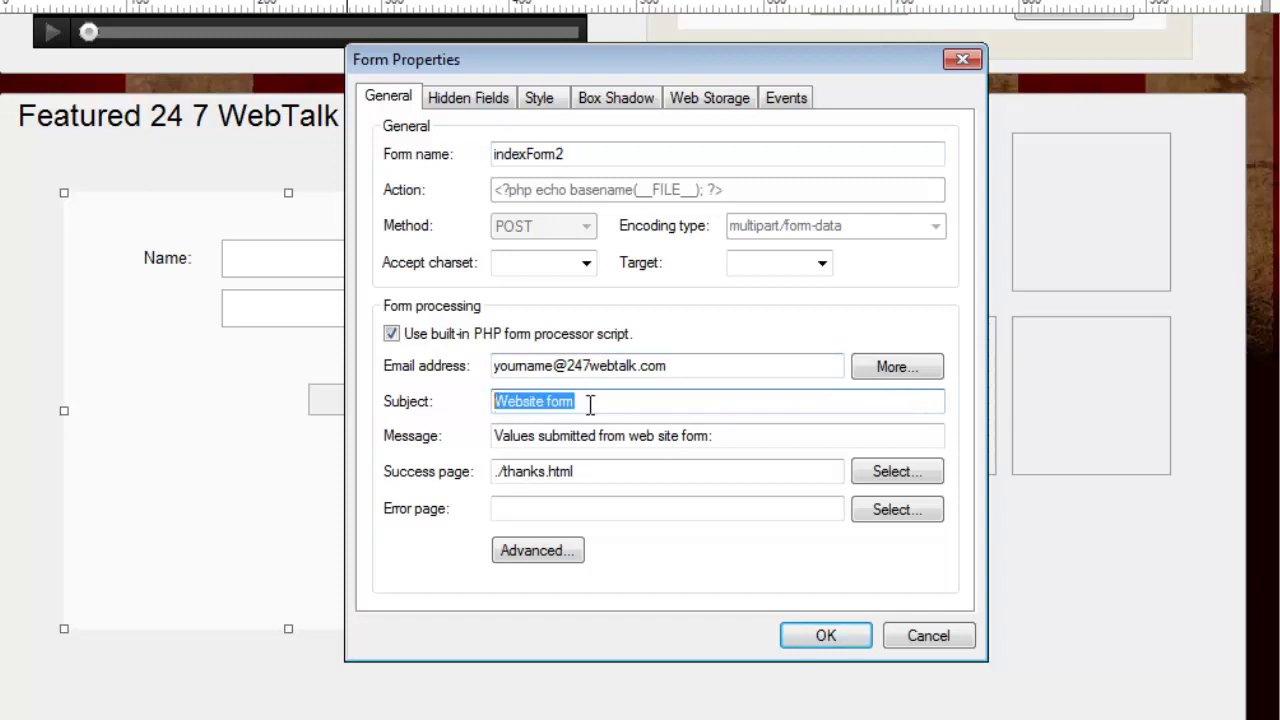
left_click(590, 400)
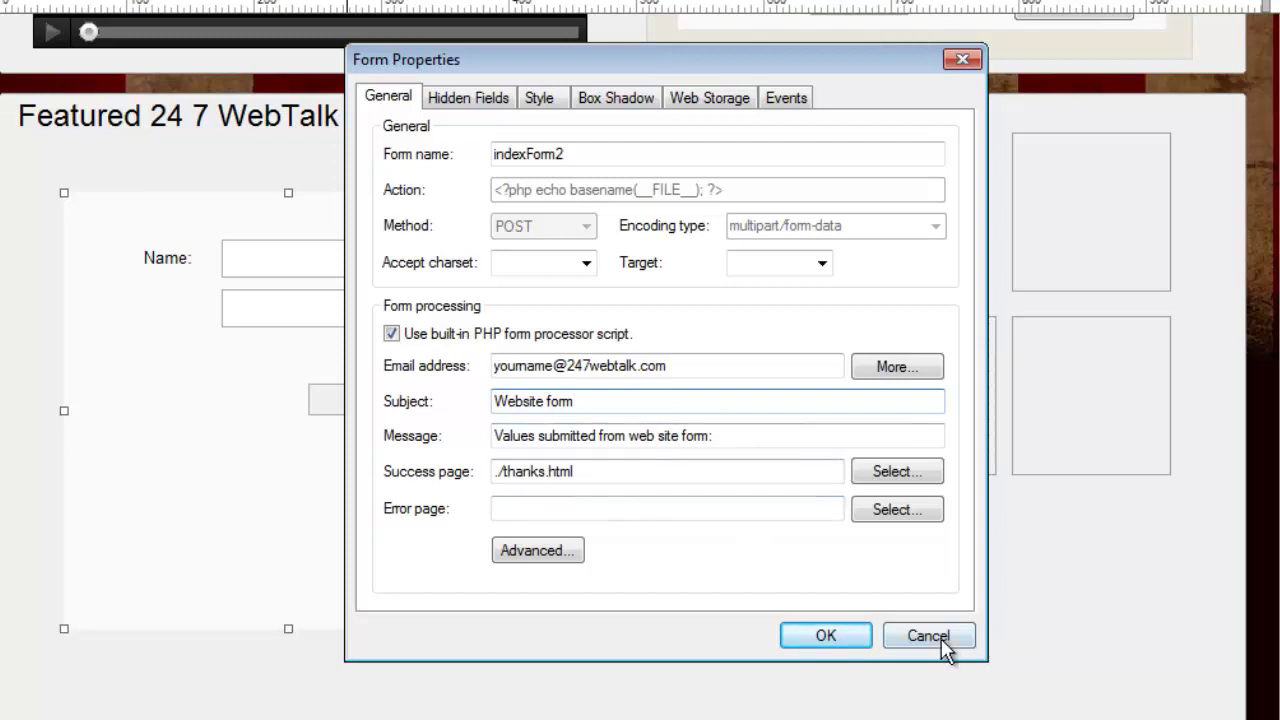
left_click(840, 642)
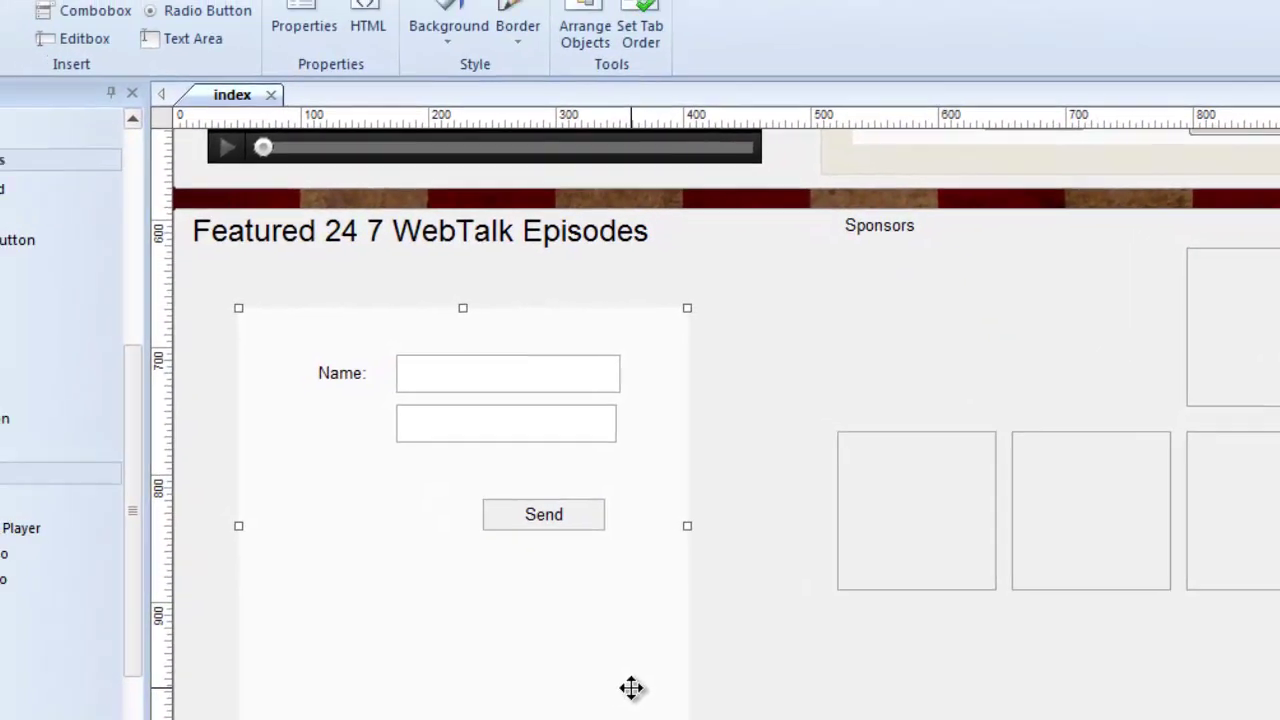
Delete the manually built form and draw a Form Wizard area about 345 by 305 px below the Featured 24 7 WebTalk Episodes heading.
key("Delete")
left_click(112, 271)
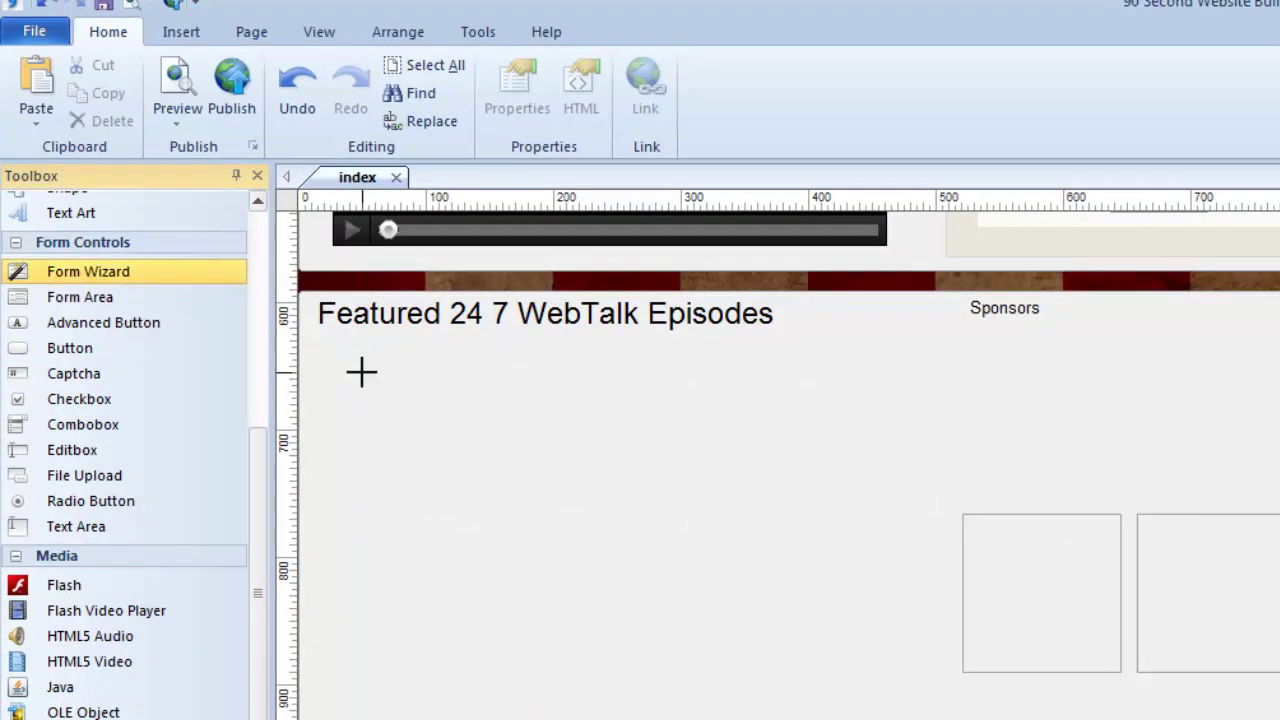
left_click_drag(362, 372, 803, 719)
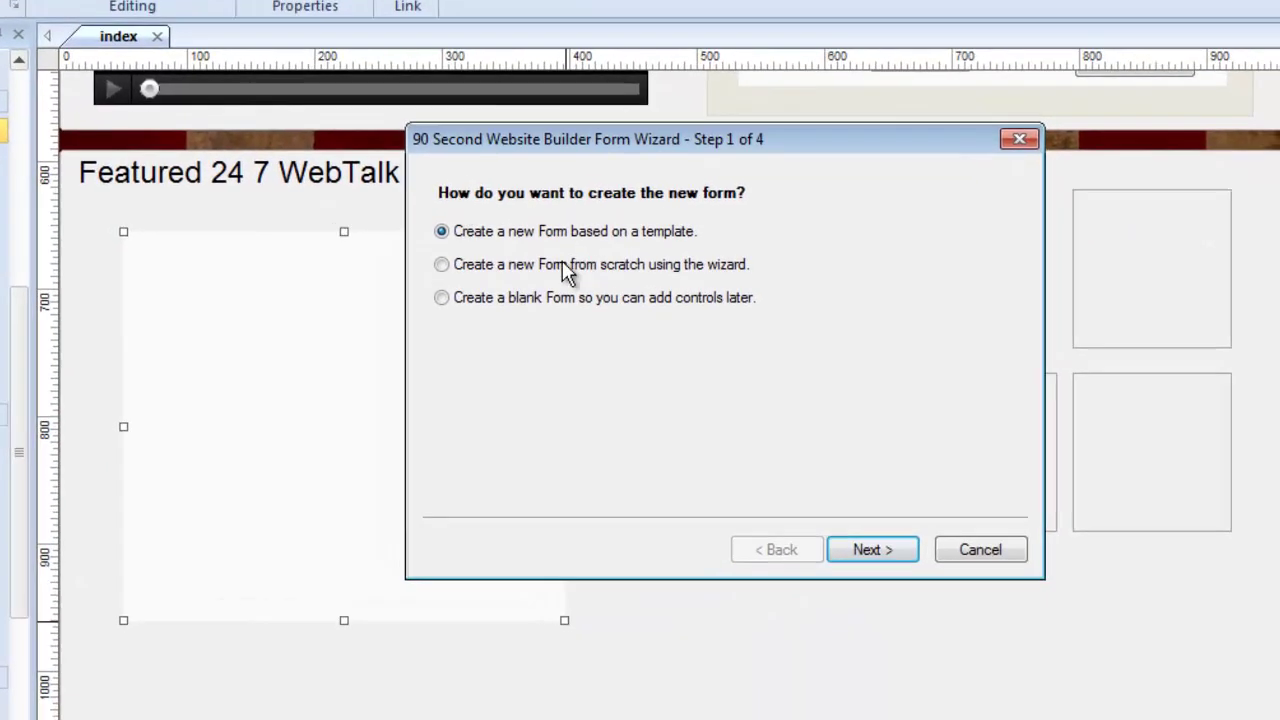
Base the new form on the Contact 1 template and accept its preset controls.
left_click(847, 545)
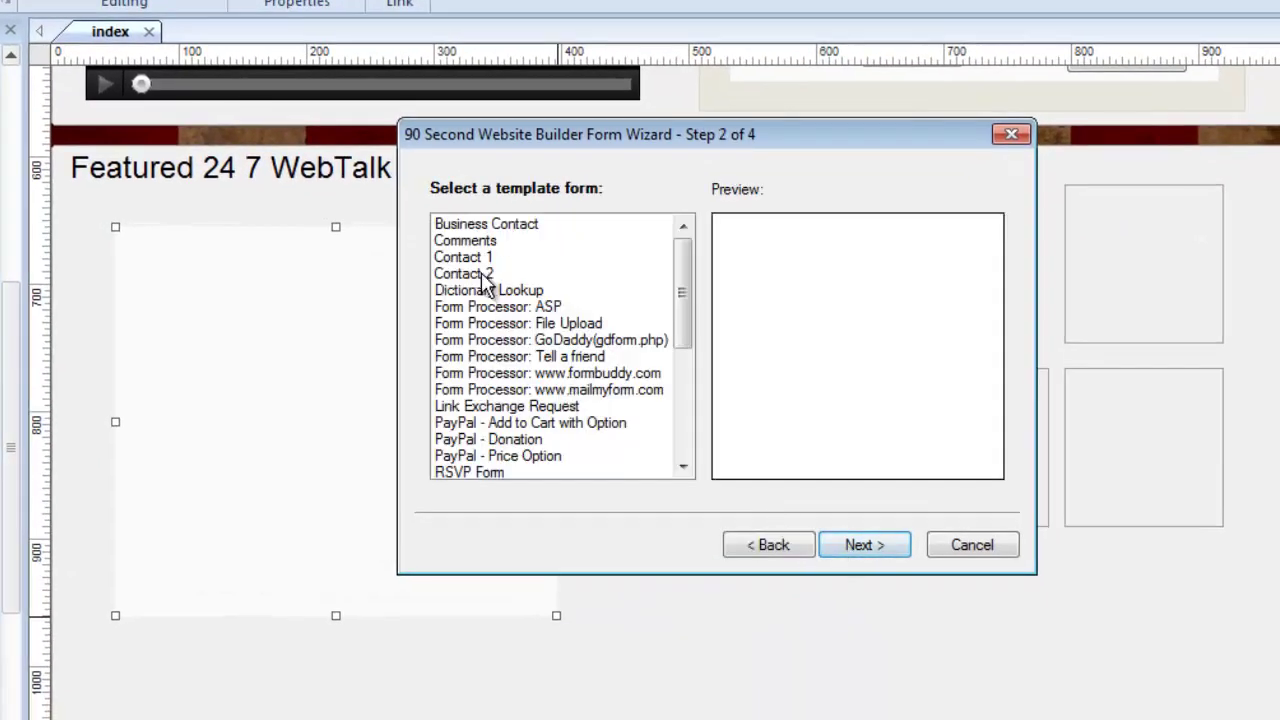
left_click(480, 273)
left_click(480, 258)
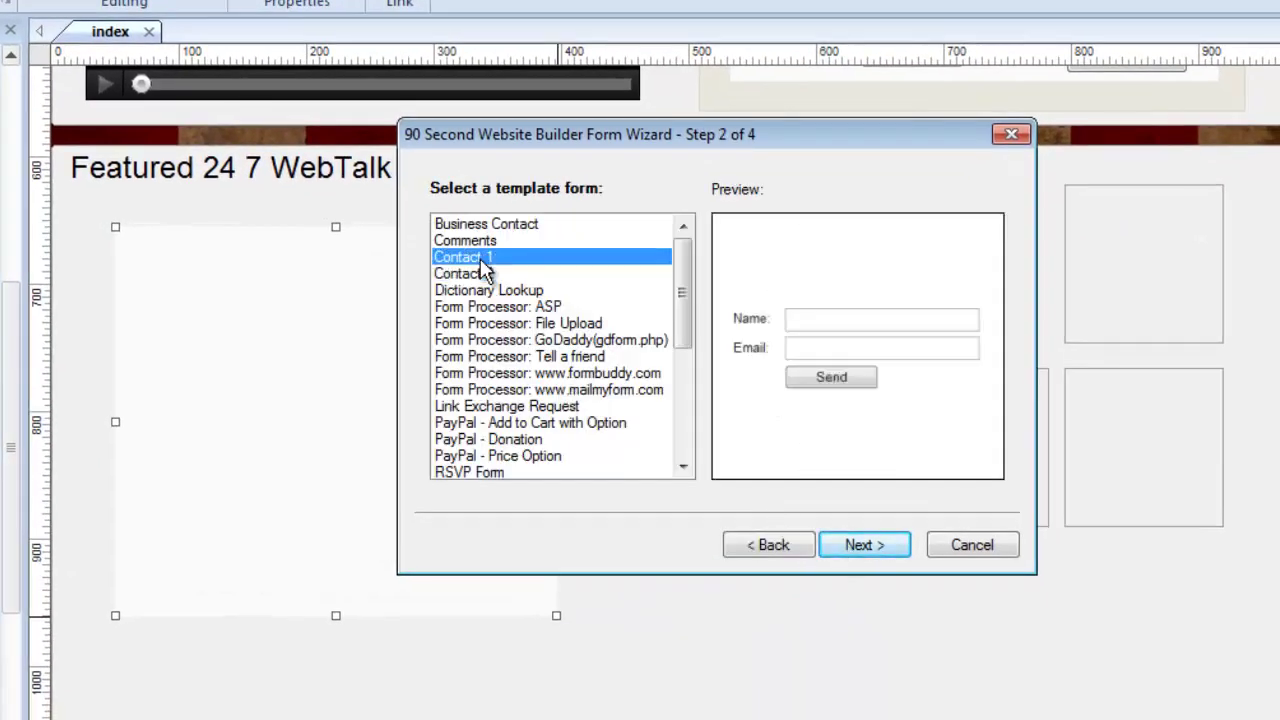
left_click(850, 543)
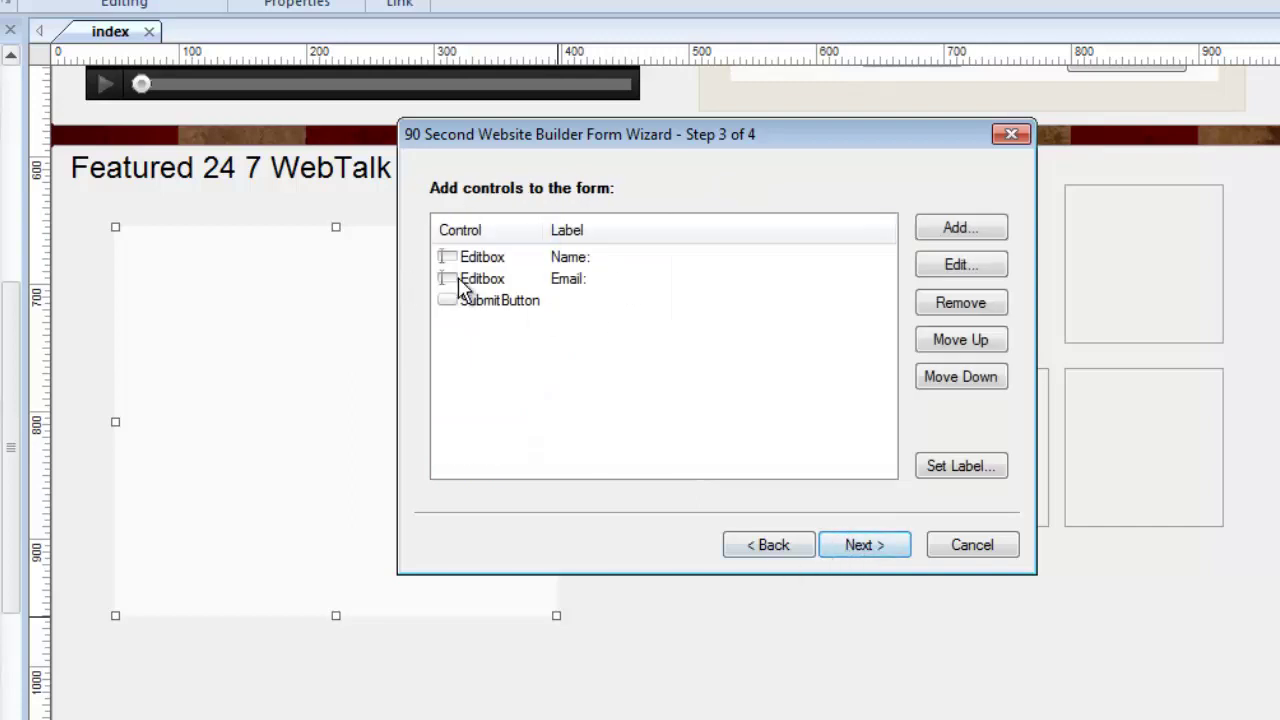
left_click(866, 545)
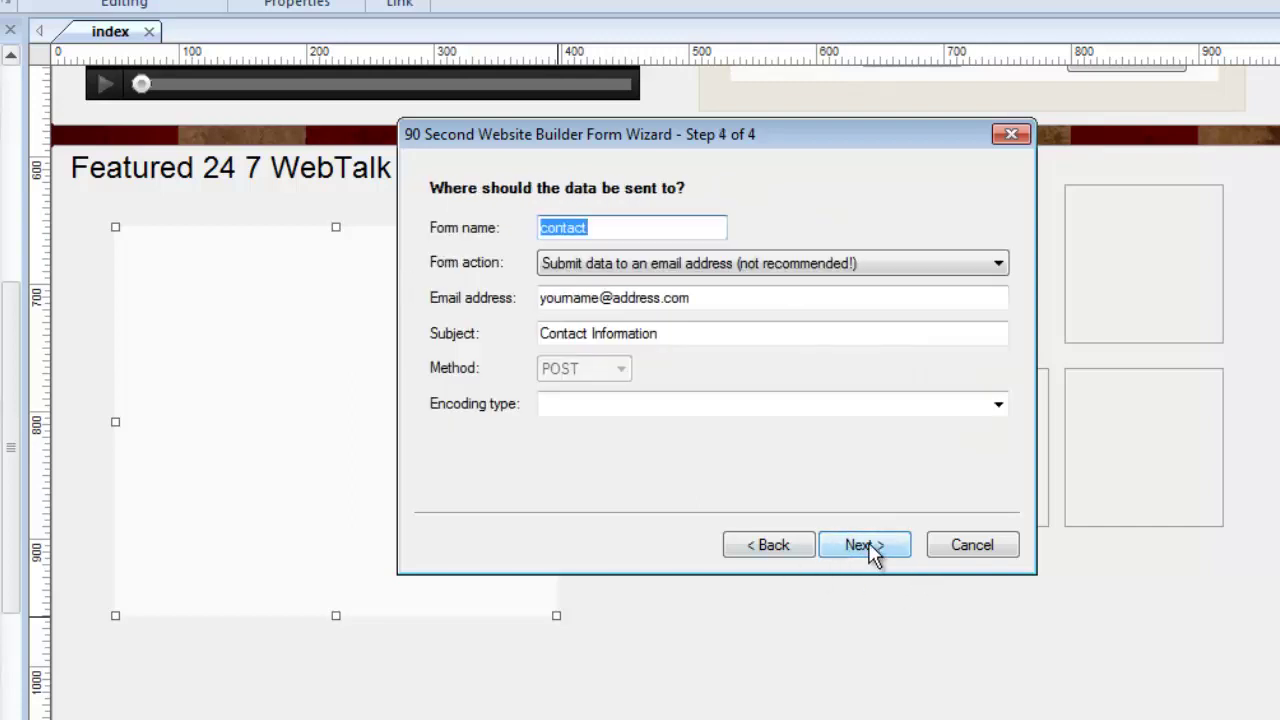
Set the form action to use the built-in PHP form processor to send data by email, with the thanks page as success URL.
left_click(663, 264)
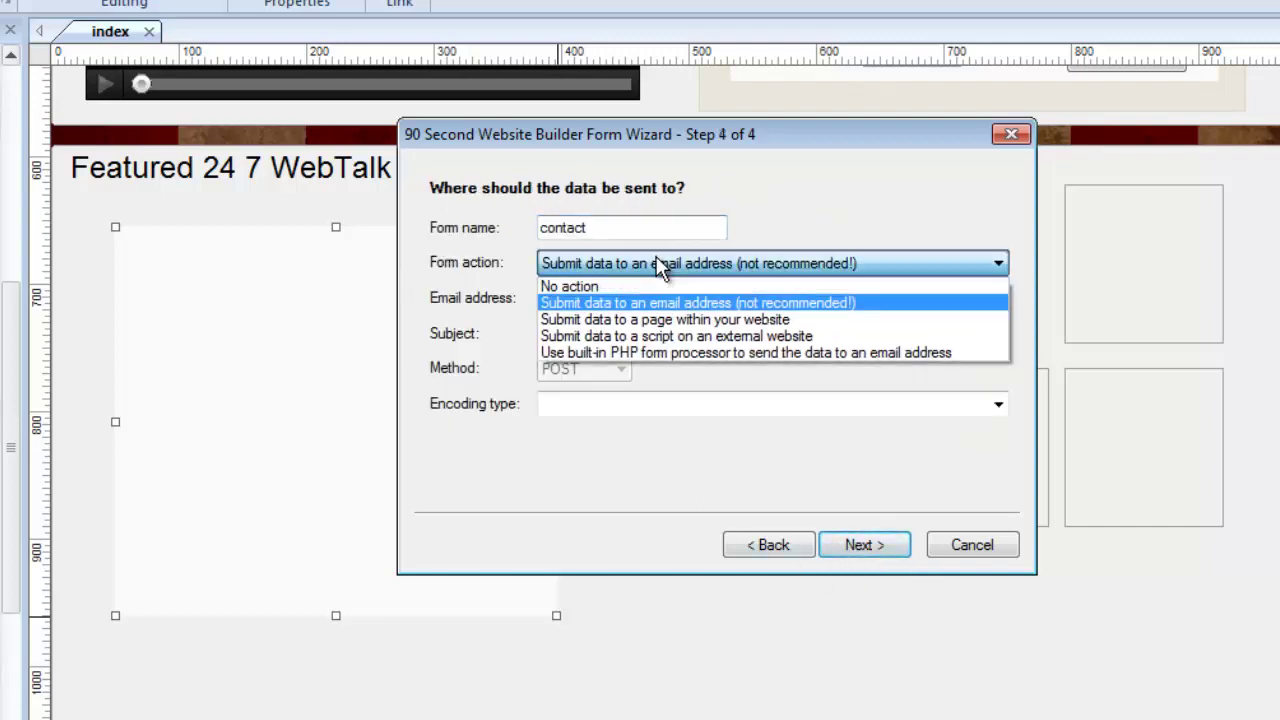
left_click(633, 352)
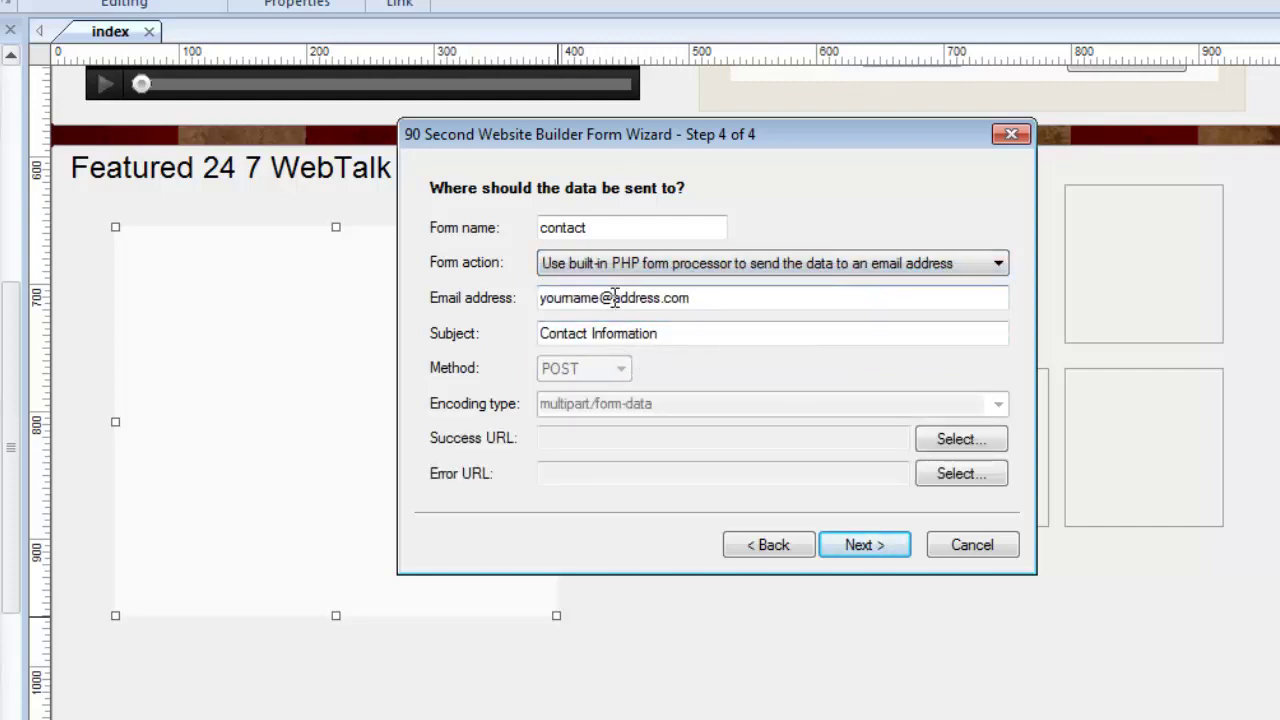
left_click_drag(612, 298, 705, 302)
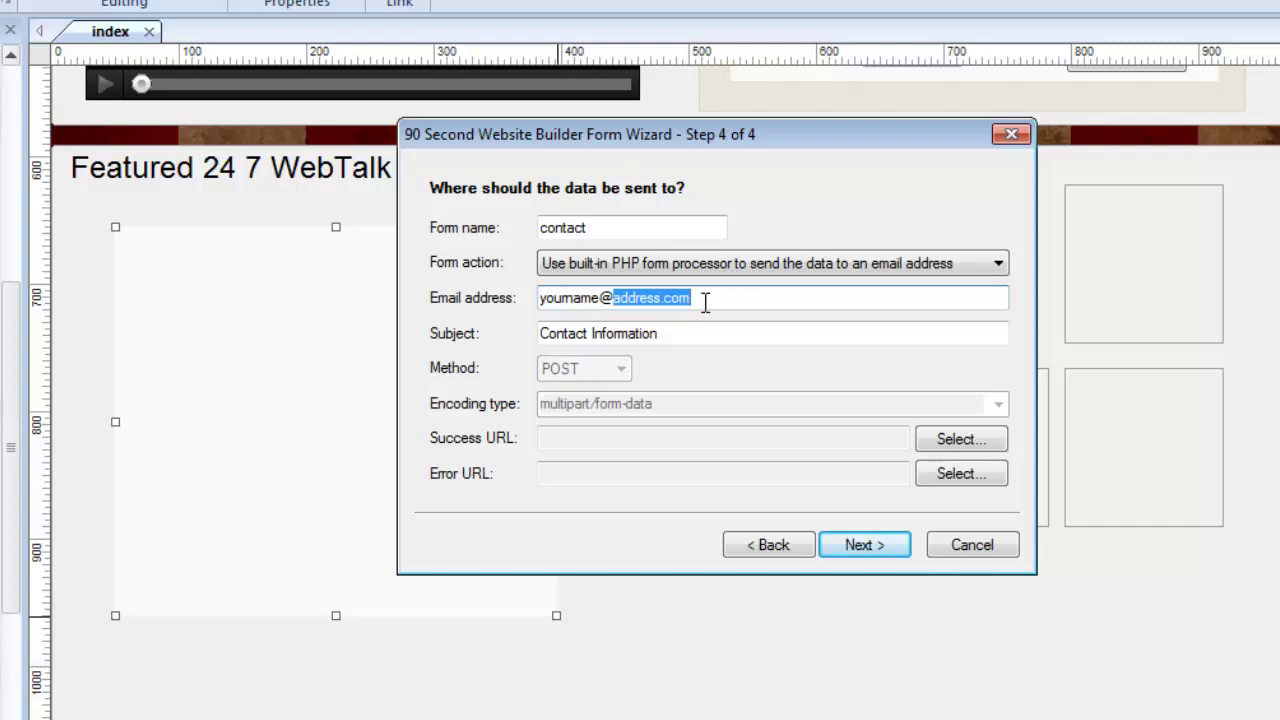
left_click(955, 443)
left_click(530, 192)
left_click(836, 597)
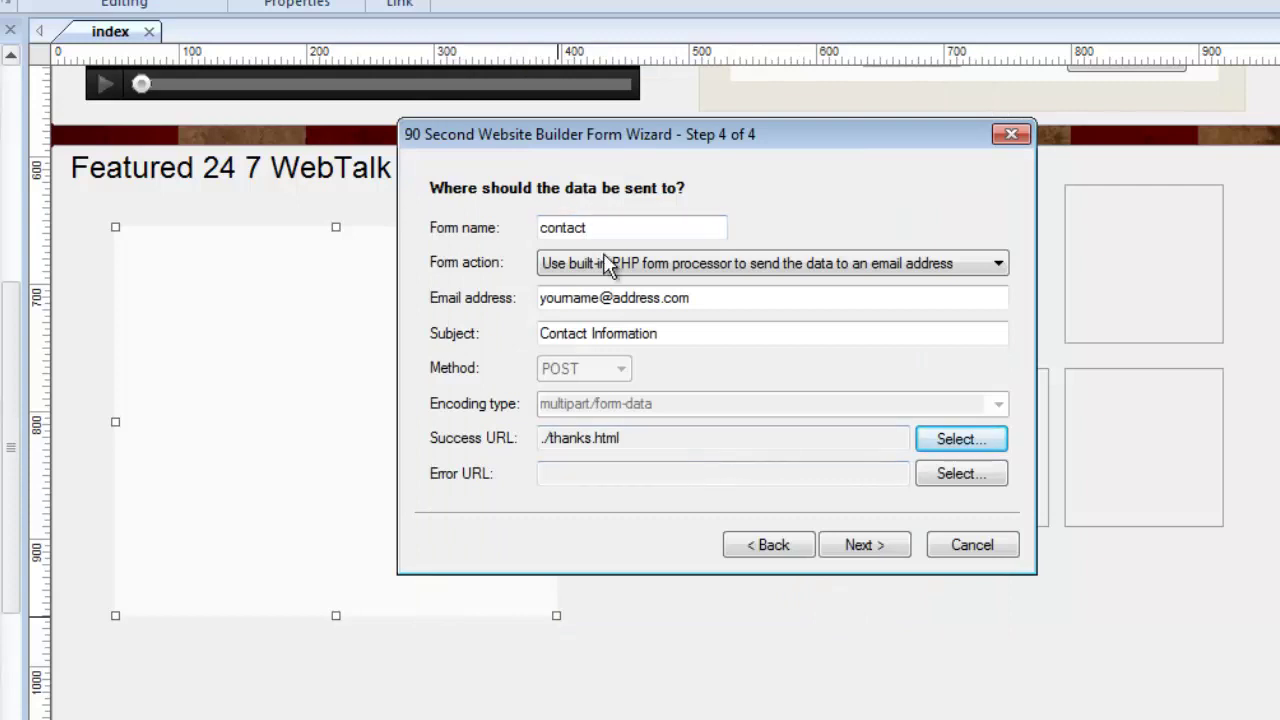
Replace the domain of the wizard form's recipient email address with 247webtalk.com.
left_click_drag(612, 290, 693, 293)
type("247weba")
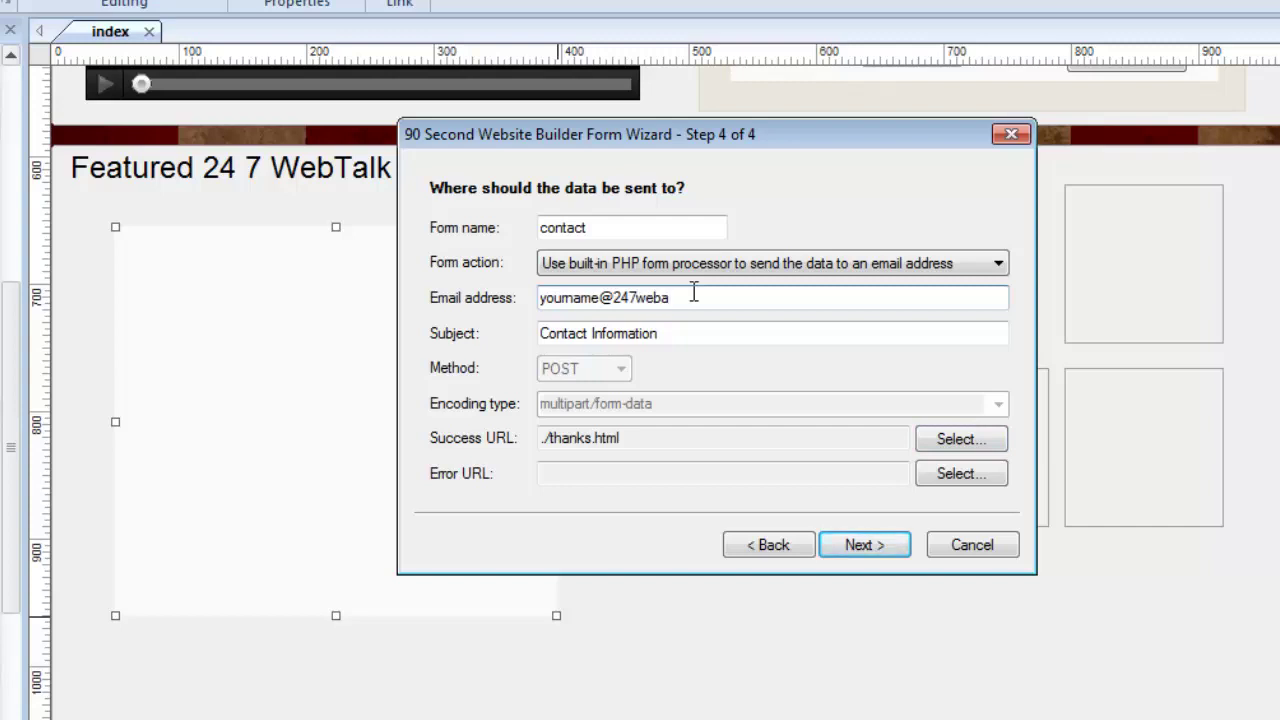
key("BackSpace")
type("talk.com")
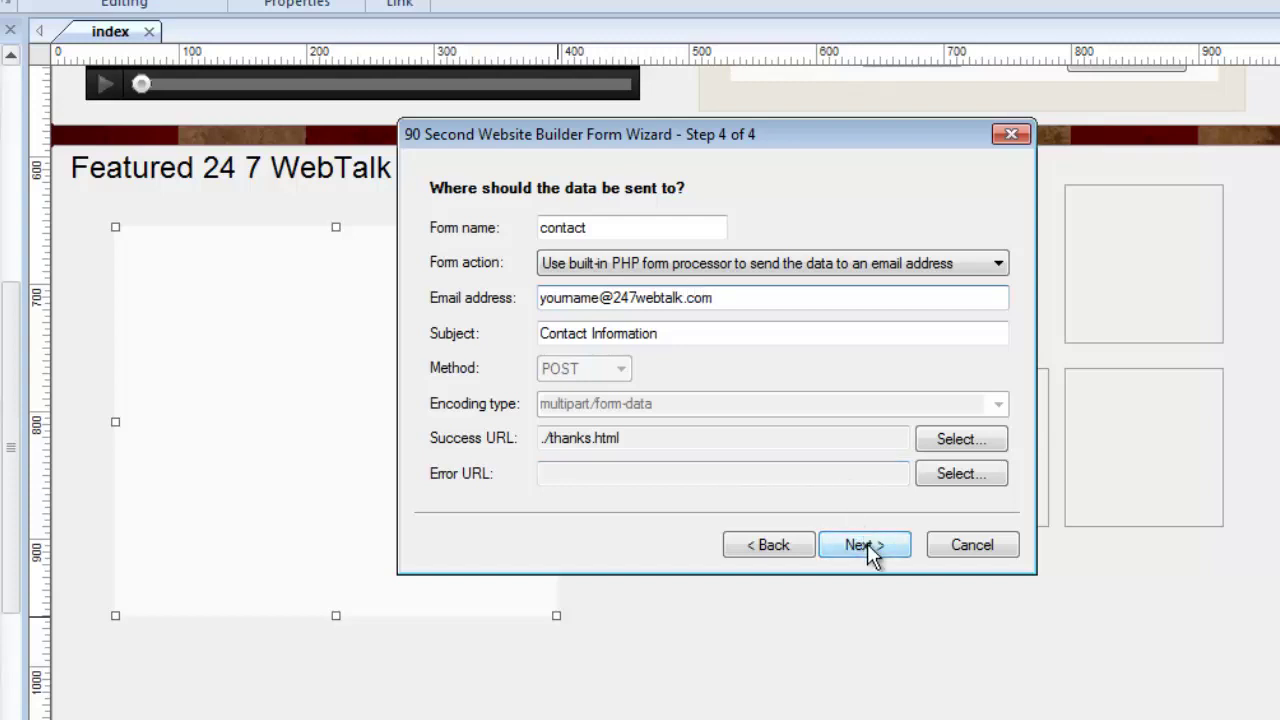
Finish the form wizard and shrink the generated form area to about 315 by 135 px.
left_click(864, 545)
left_click(867, 546)
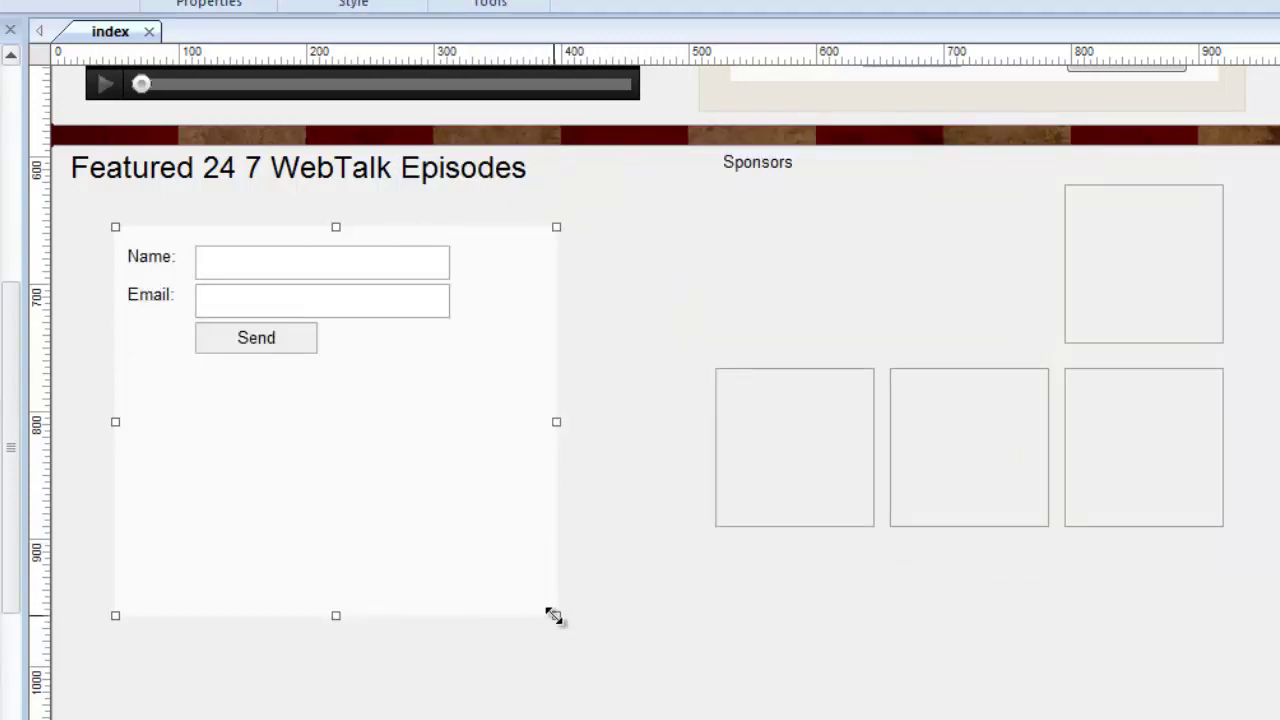
left_click_drag(556, 615, 515, 400)
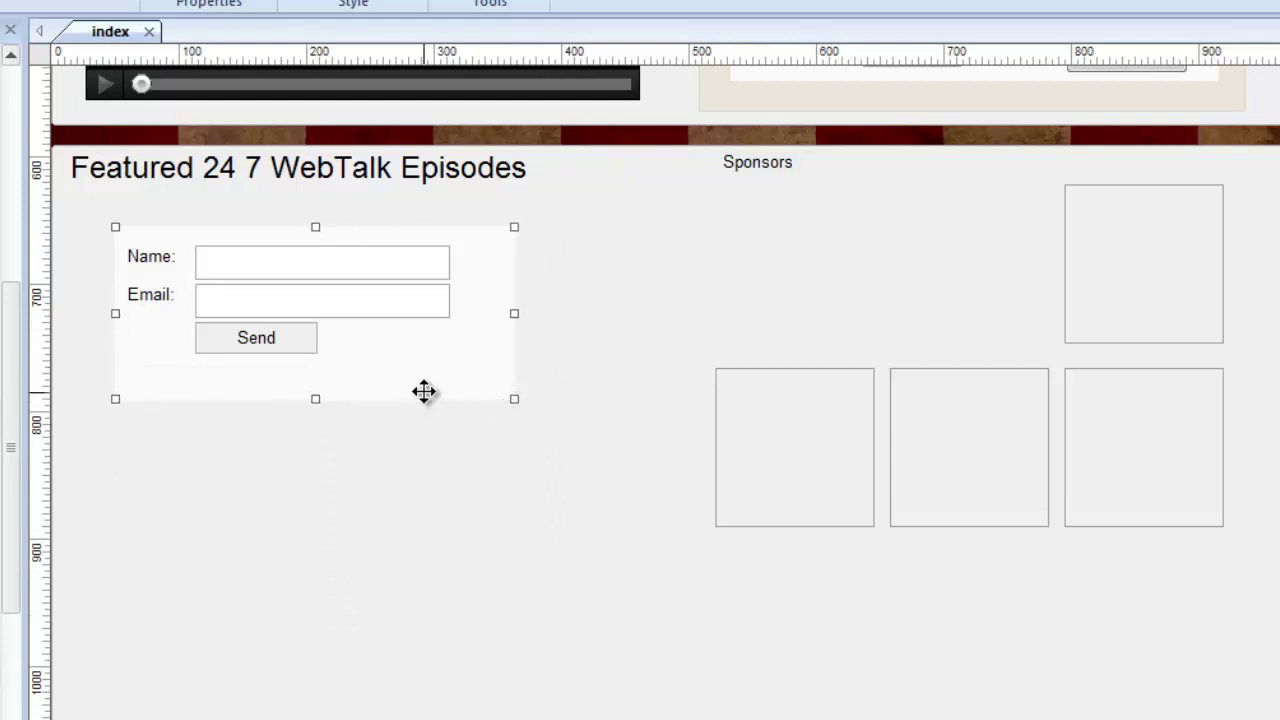
Review the generated contact form's processing settings in its properties, close them without applying, and deselect the form.
double_click(380, 378)
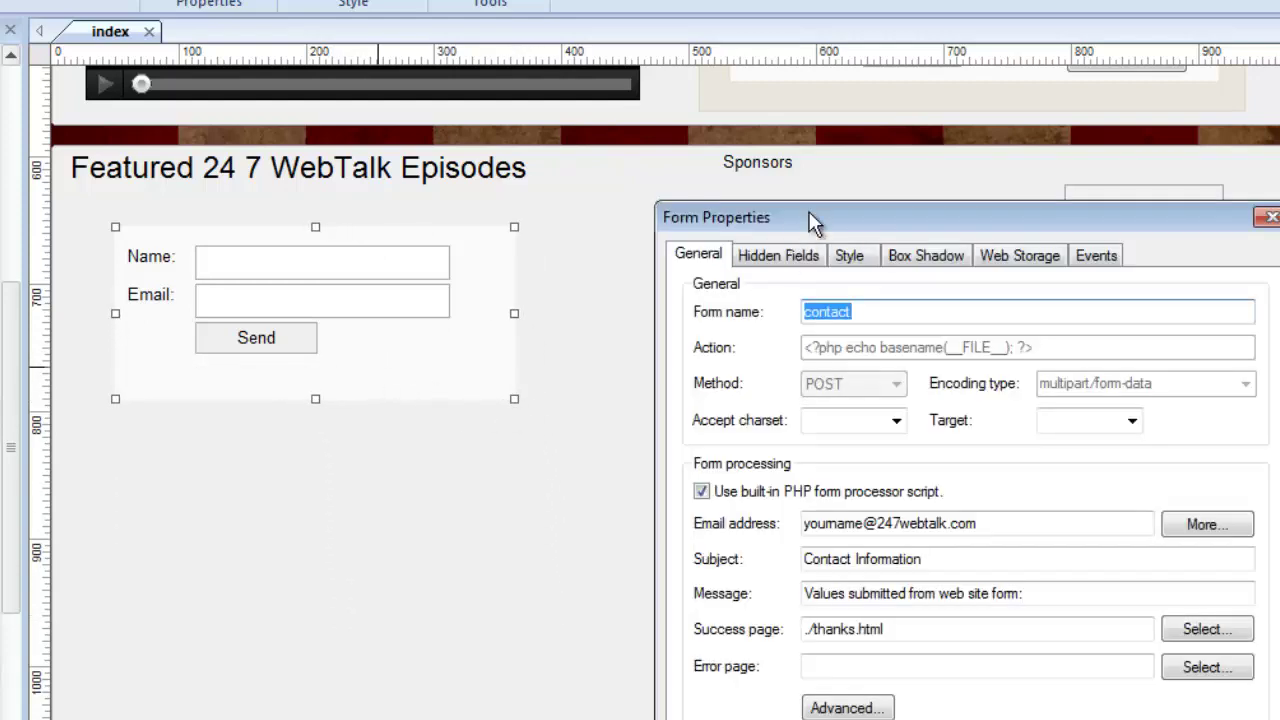
left_click_drag(810, 220, 505, 109)
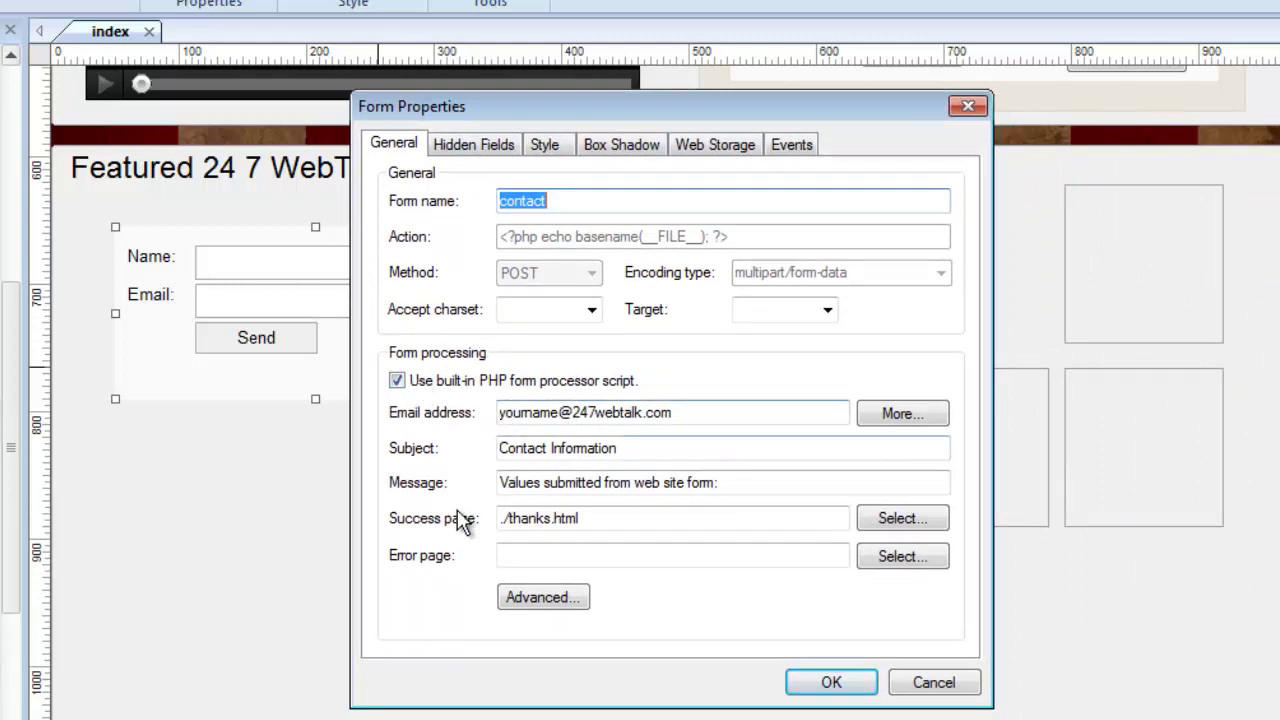
left_click(938, 682)
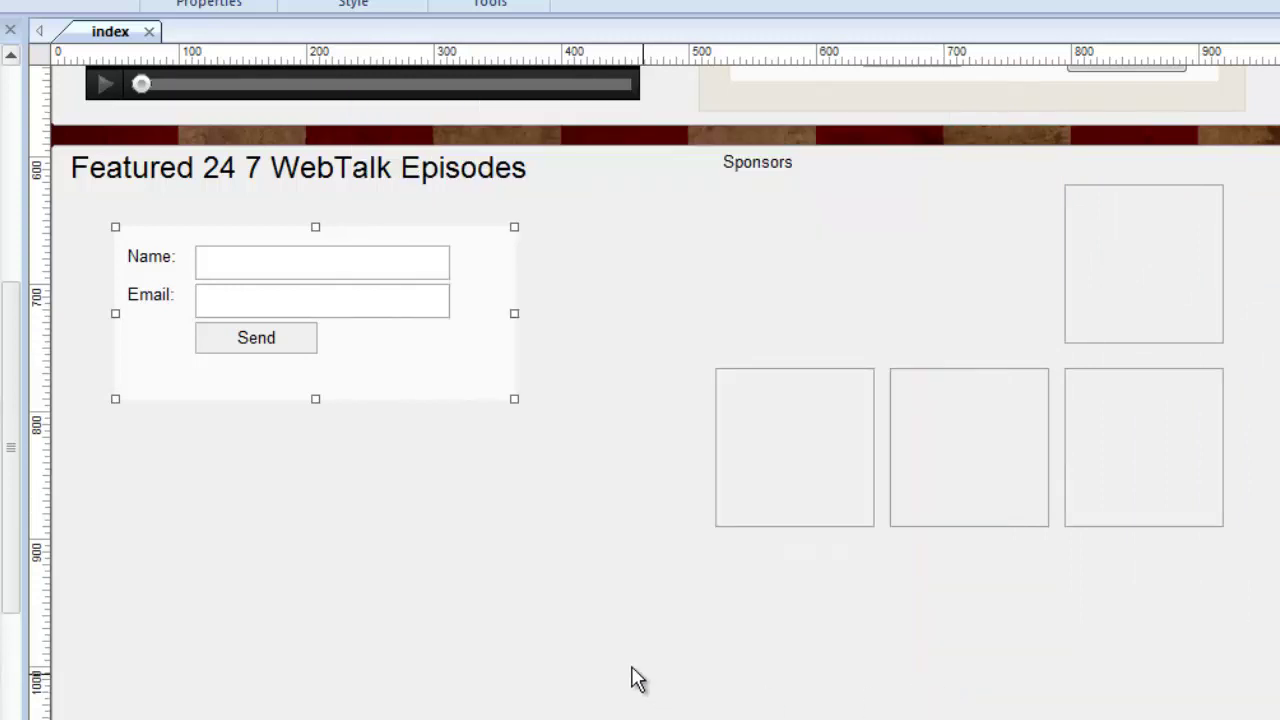
double_click(385, 354)
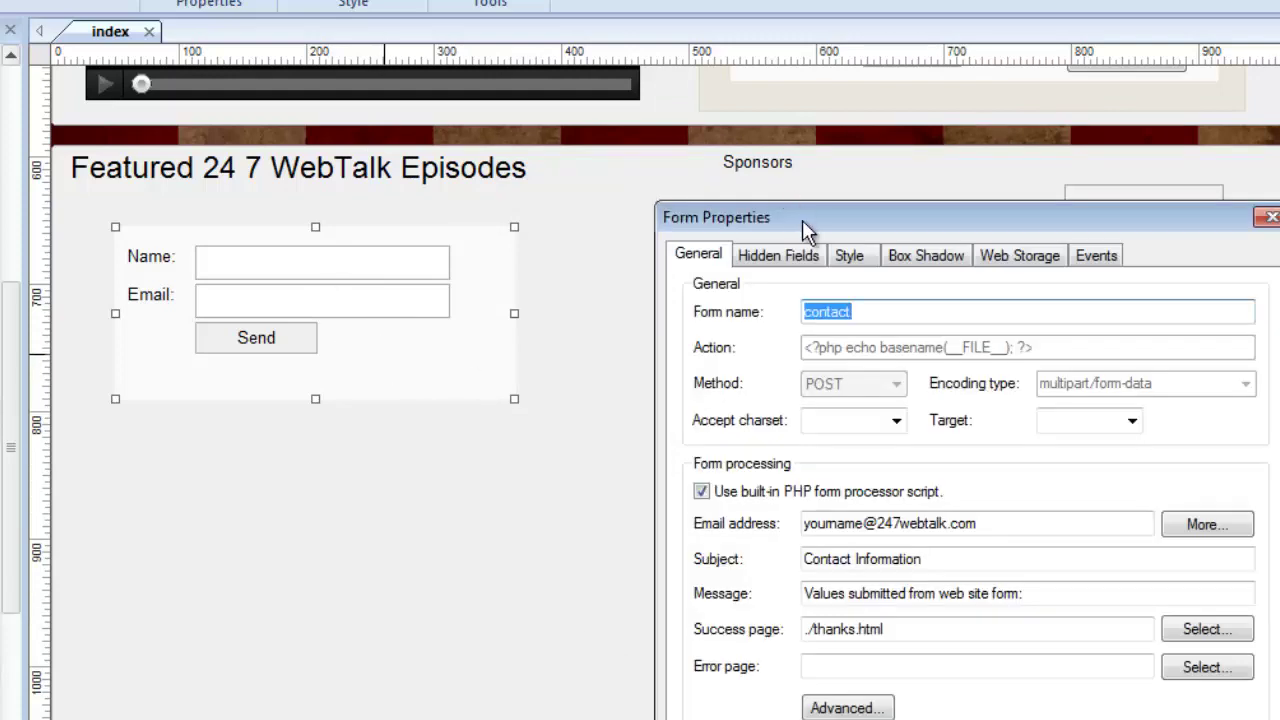
left_click_drag(802, 220, 533, 62)
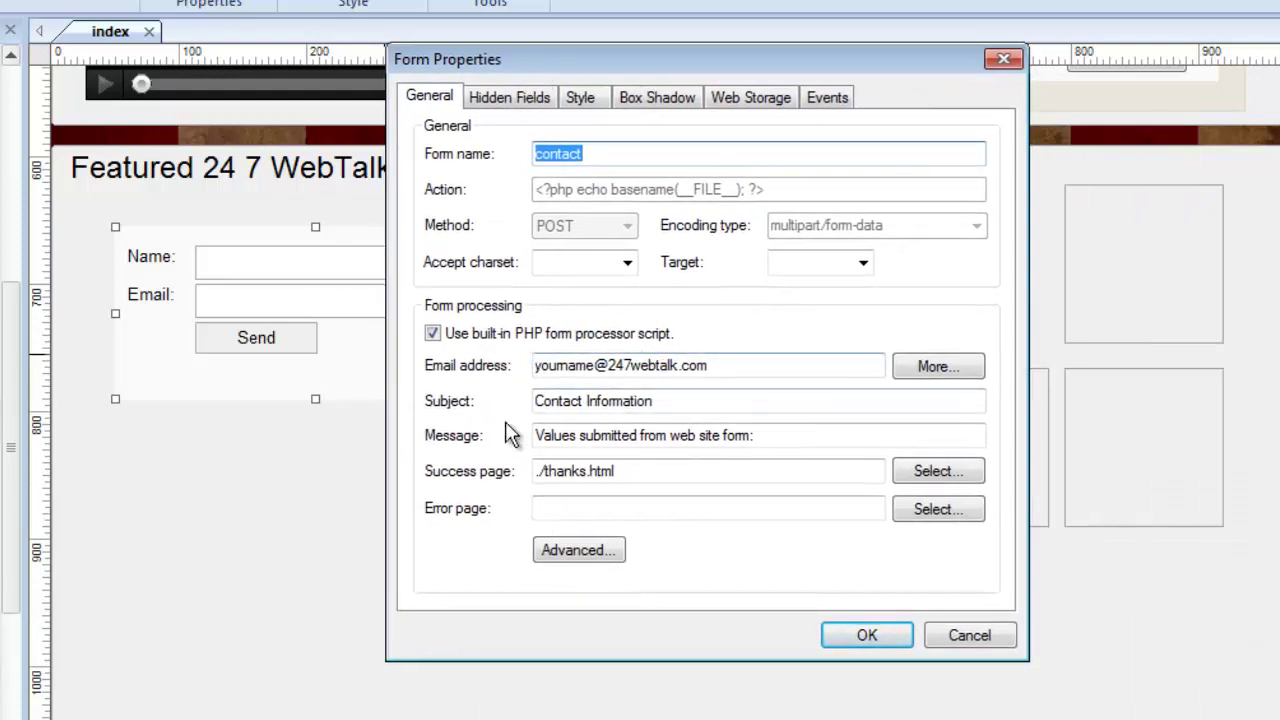
left_click(972, 635)
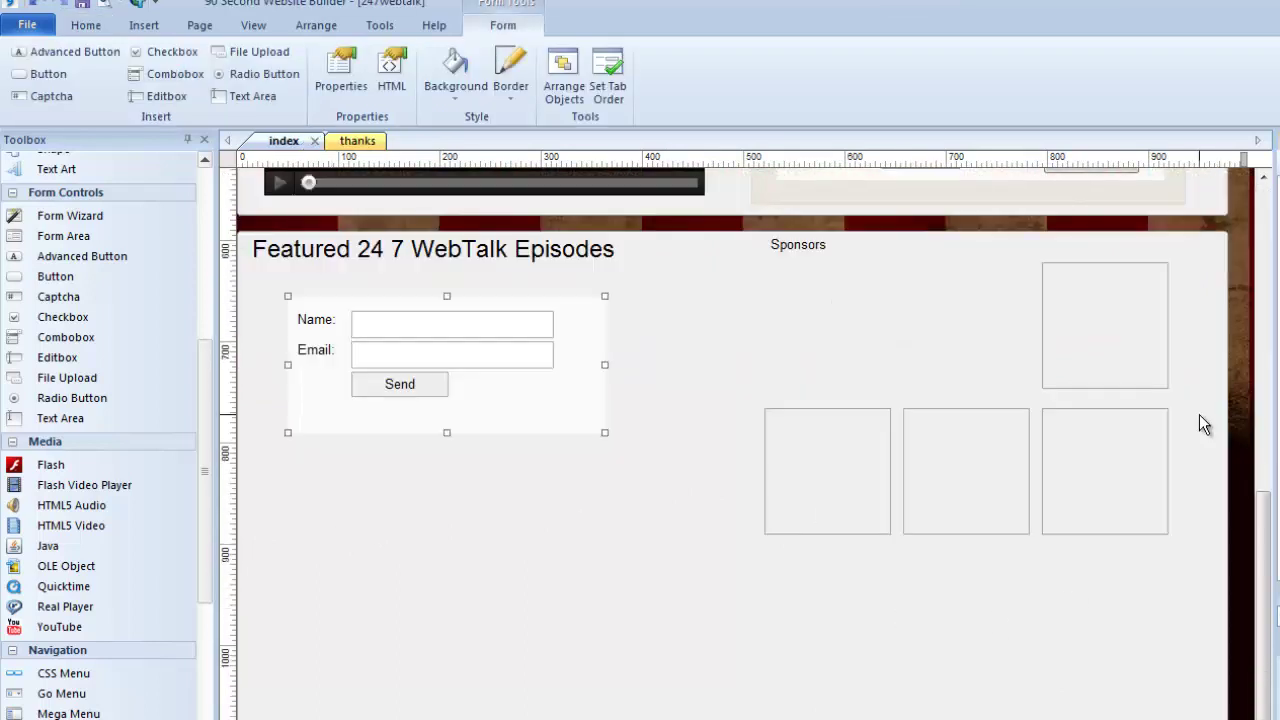
left_click(635, 552)
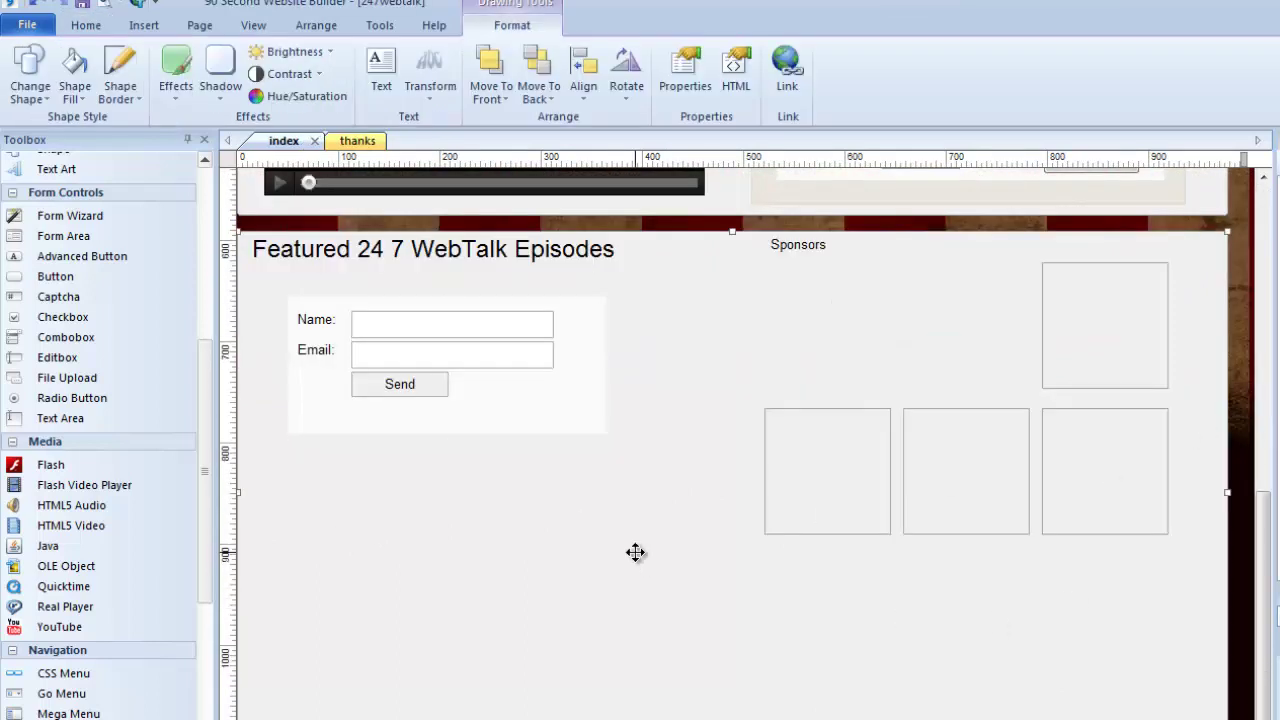